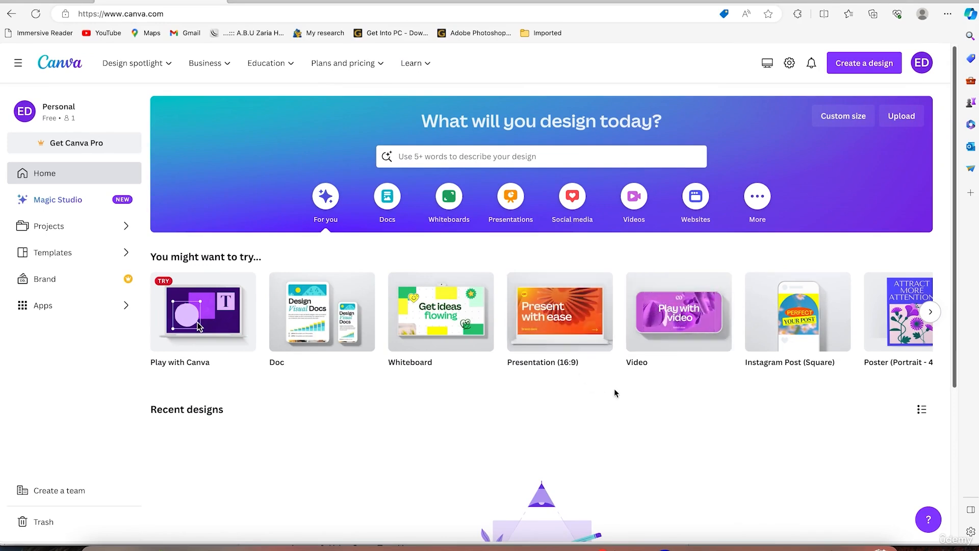
Step: Create a blank video design from the Canva home page and open it in the Canva desktop app
mouse_move(681, 321)
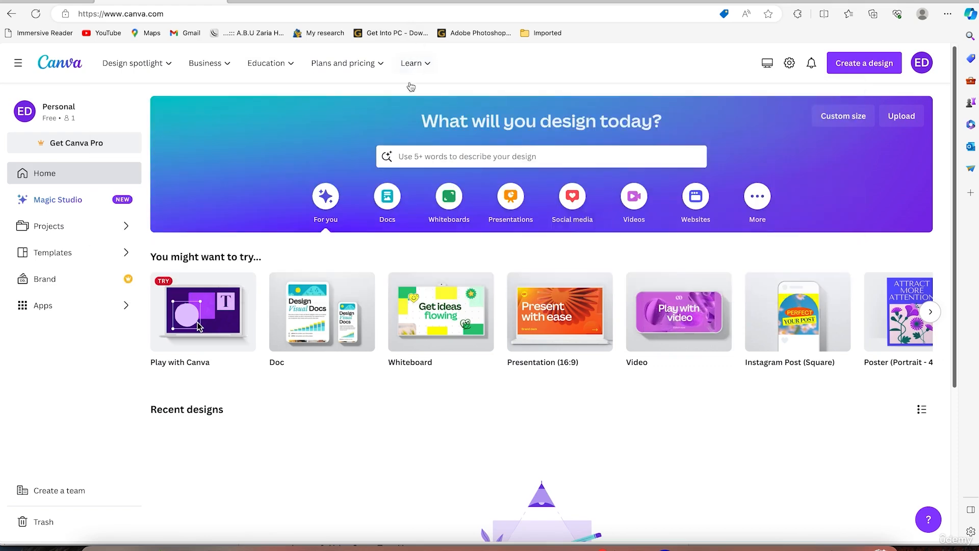
left_click(696, 327)
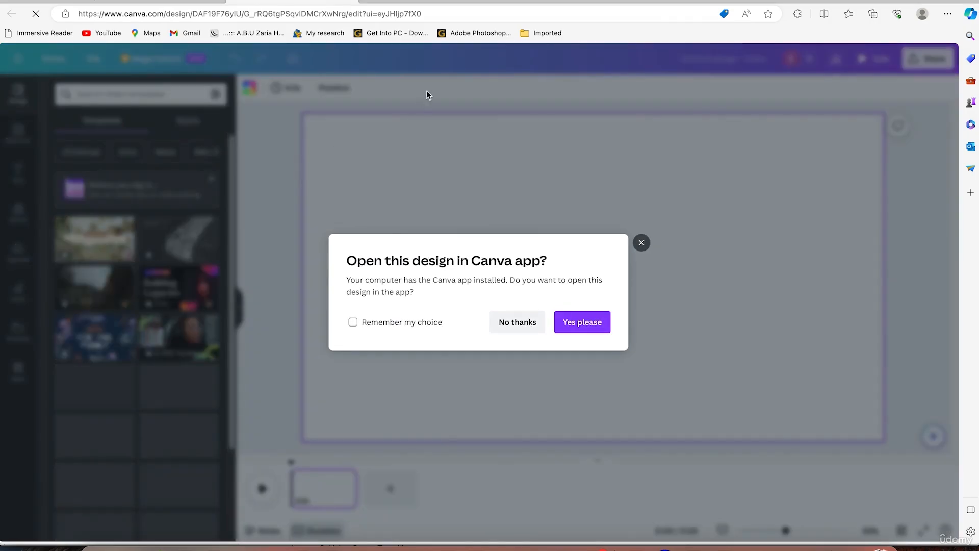
left_click(582, 322)
left_click(594, 92)
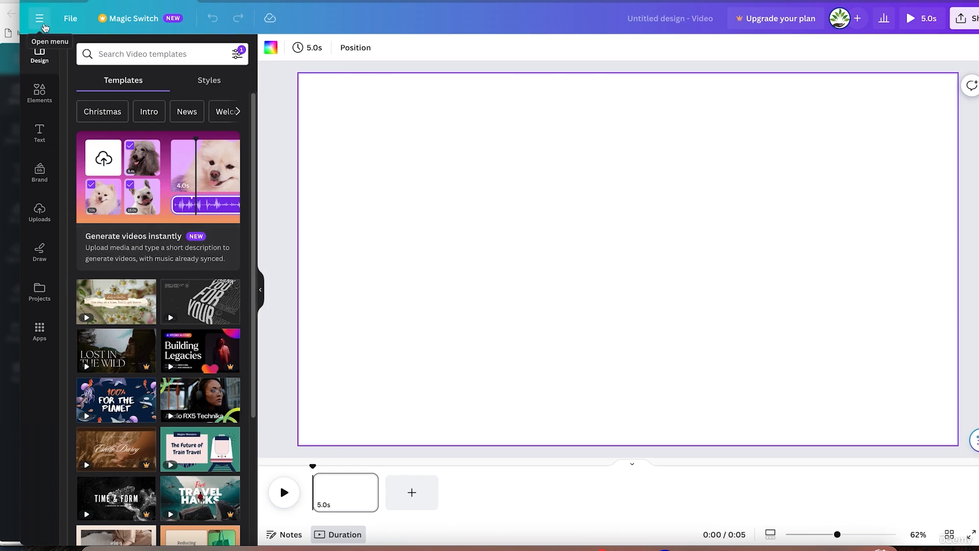
Step: Examine the custom size settings and available measurement units for a new design, leaving the dimensions empty
left_click(71, 20)
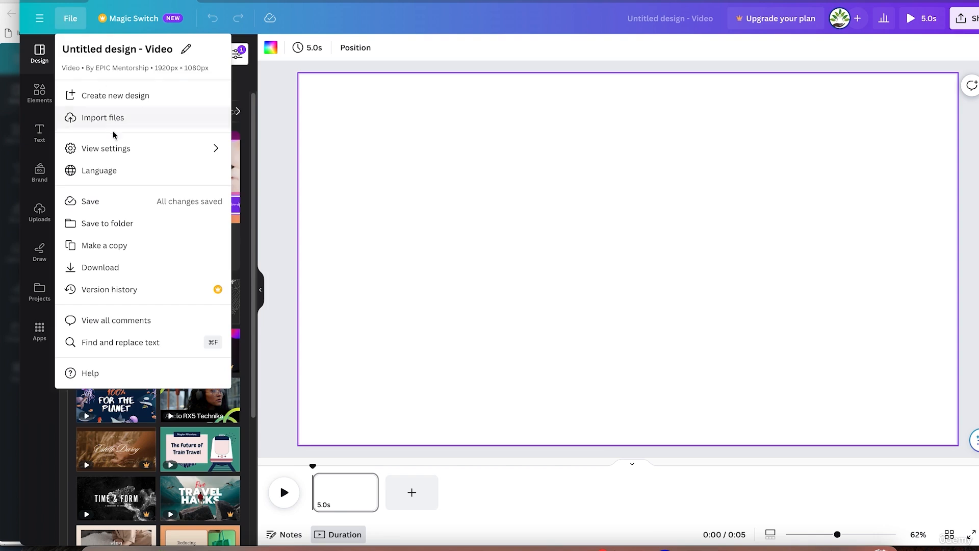
left_click(139, 97)
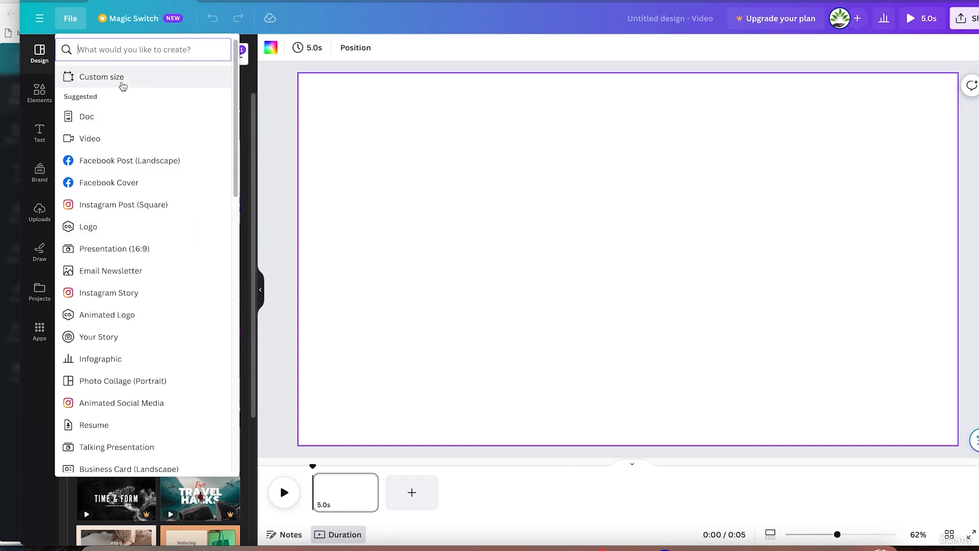
left_click(122, 83)
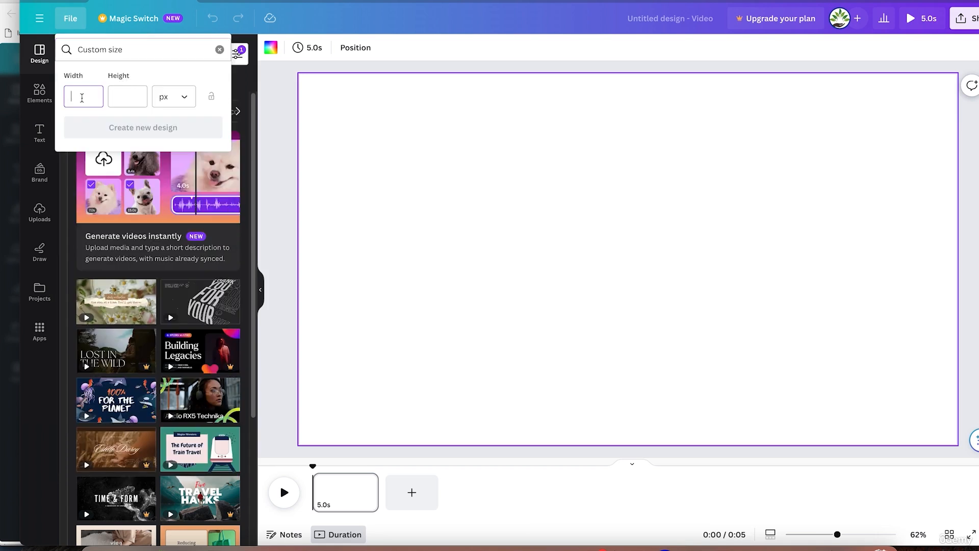
left_click(187, 97)
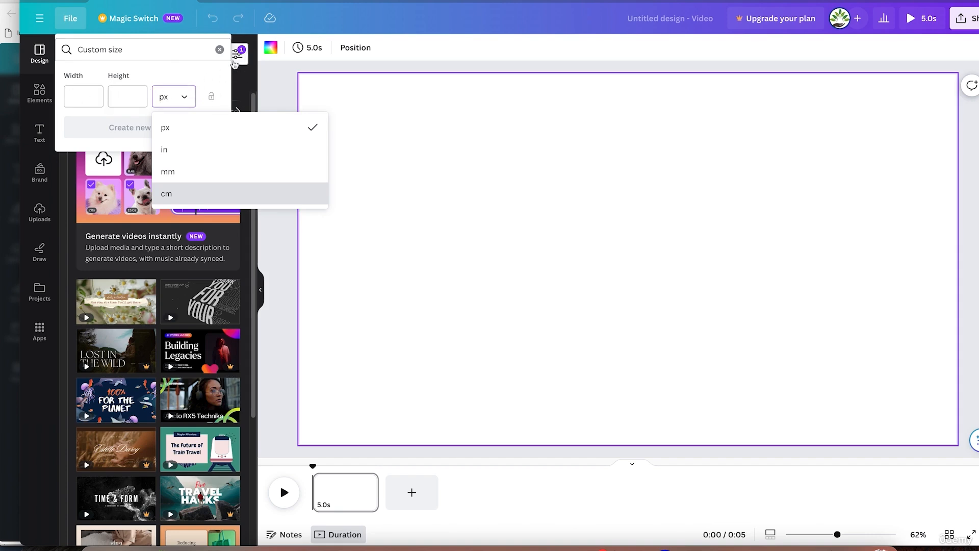
left_click(219, 50)
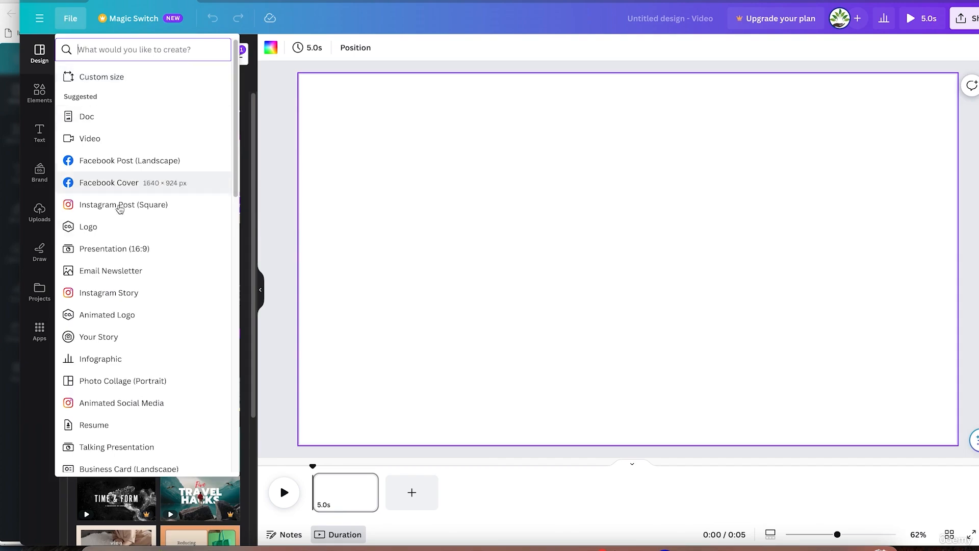
Step: Create a new design of the suggested Video type and name it "Sample Video Editing"
left_click(90, 144)
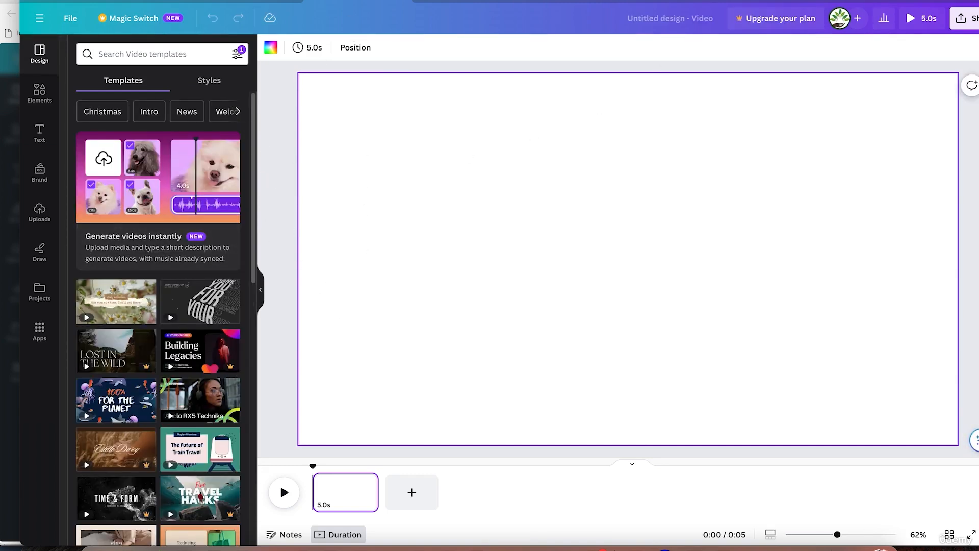
left_click(666, 18)
type("Sampl")
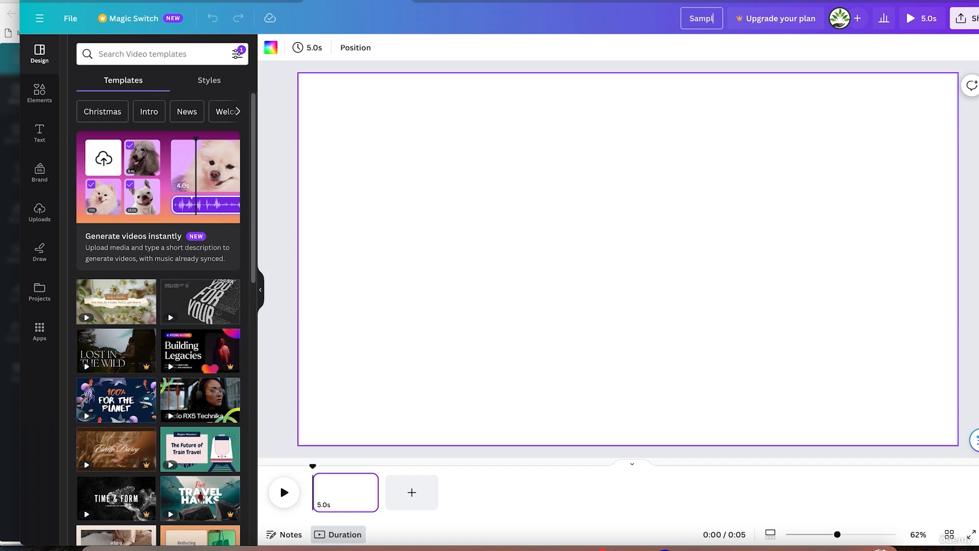
type("e Video Editi")
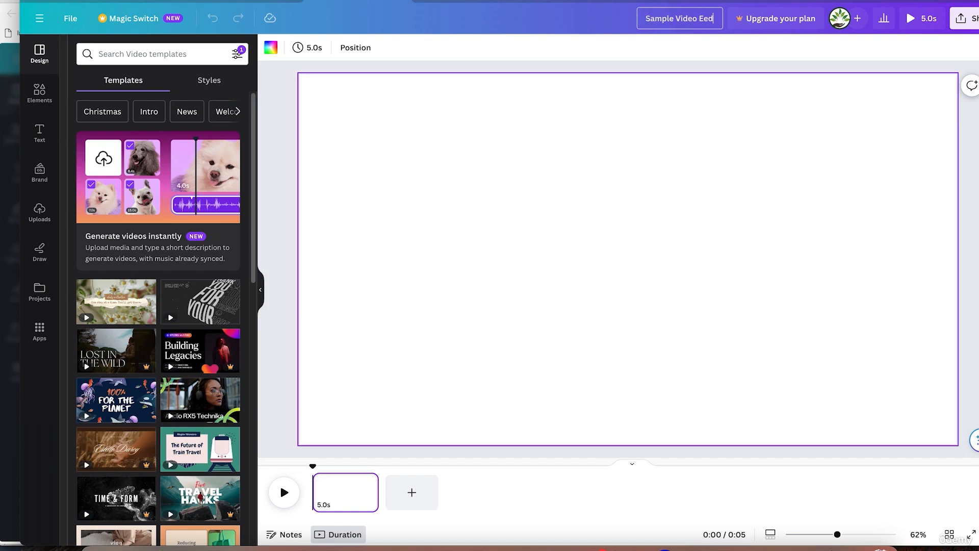
type("ng")
left_click(606, 156)
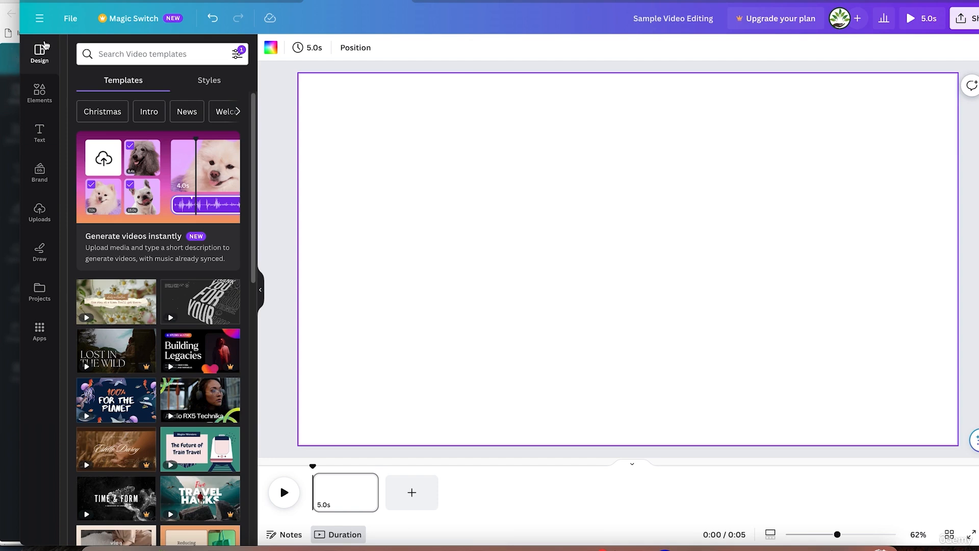
Step: Look through the recent and saved designs listed under your projects
left_click(40, 23)
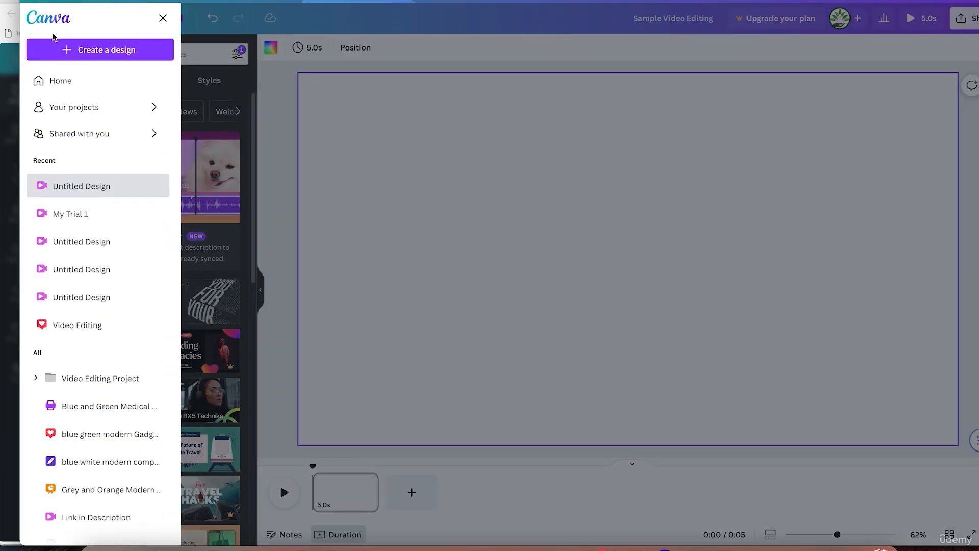
left_click(89, 108)
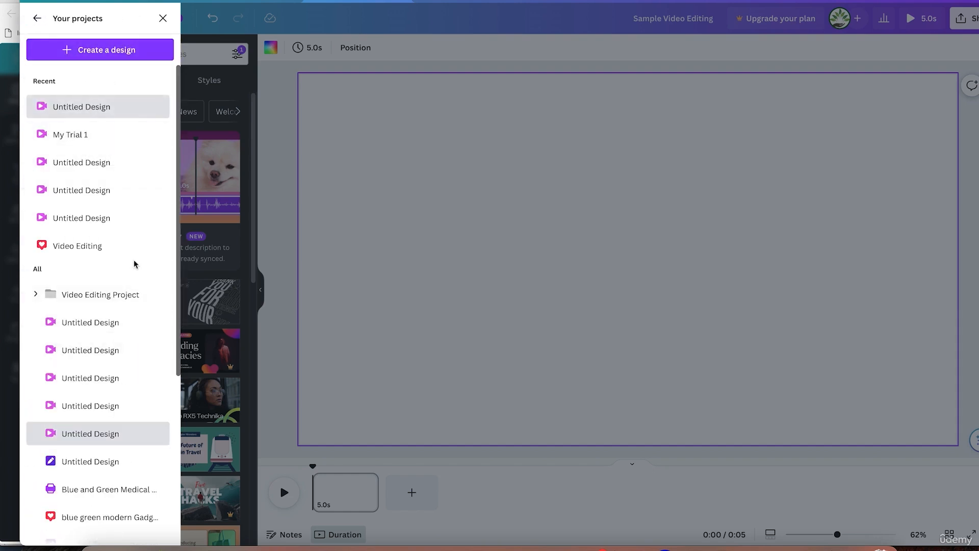
left_click(300, 50)
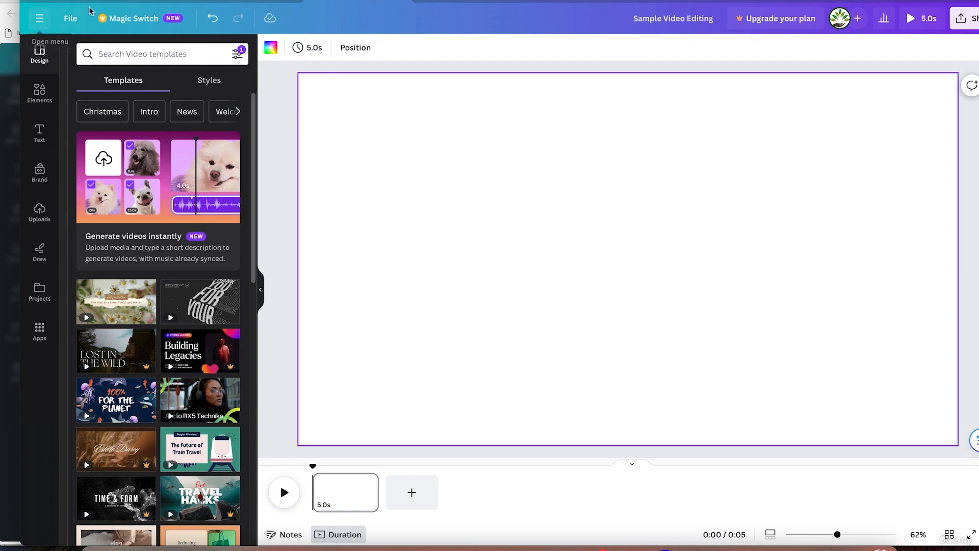
Step: Save the design to a new folder named "Sample Project"
left_click(72, 19)
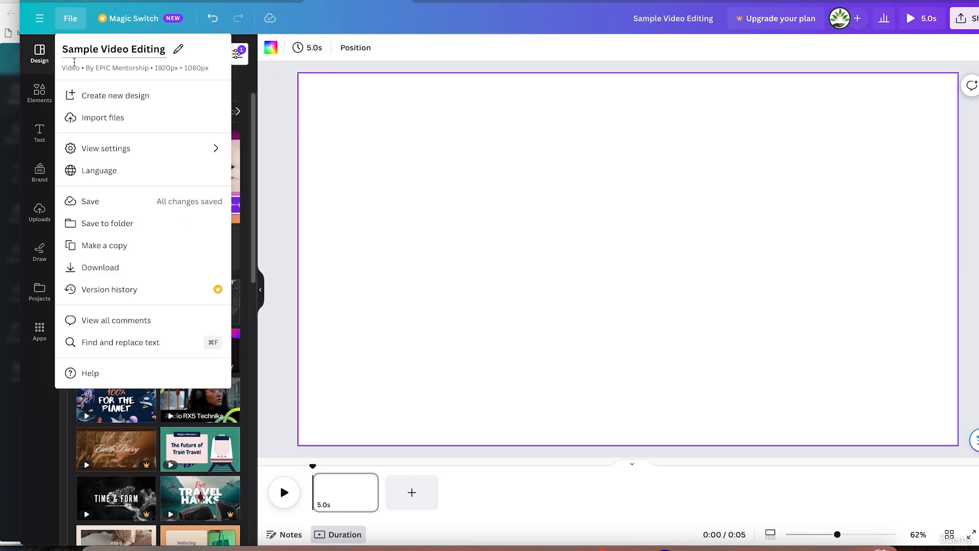
left_click(132, 229)
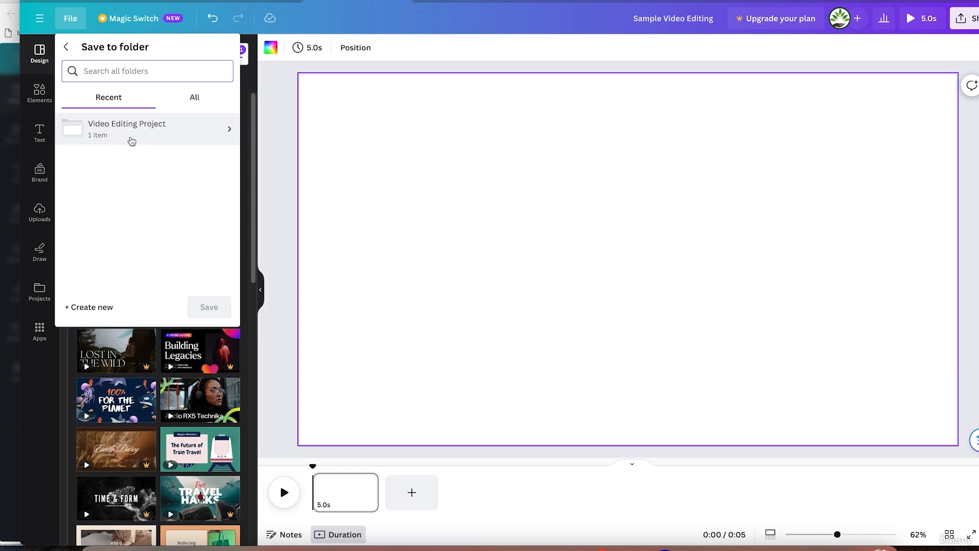
left_click(90, 308)
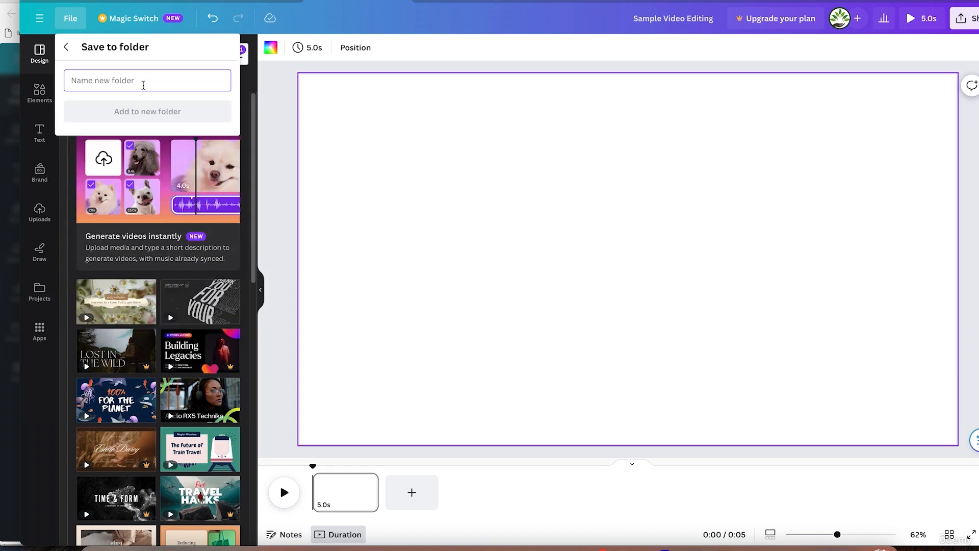
type("Sample Project")
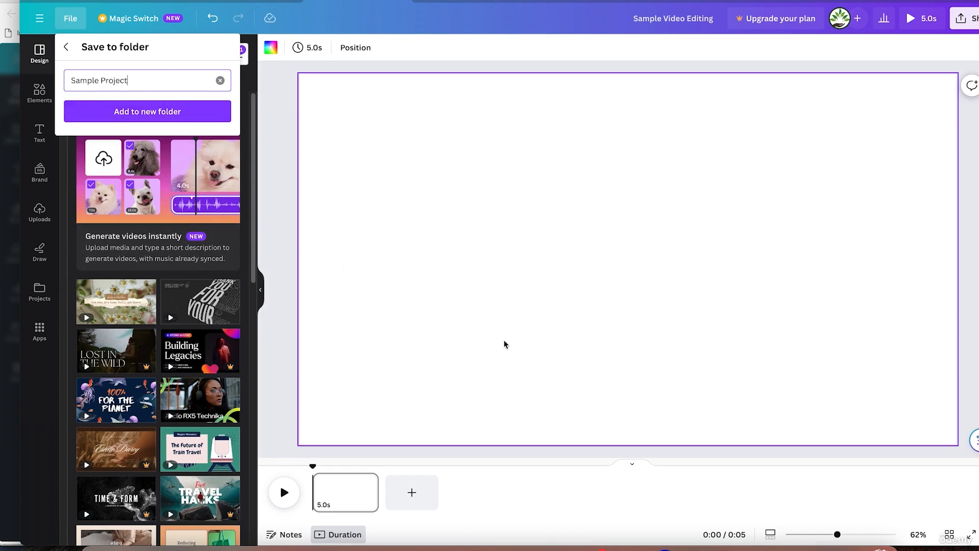
left_click(149, 111)
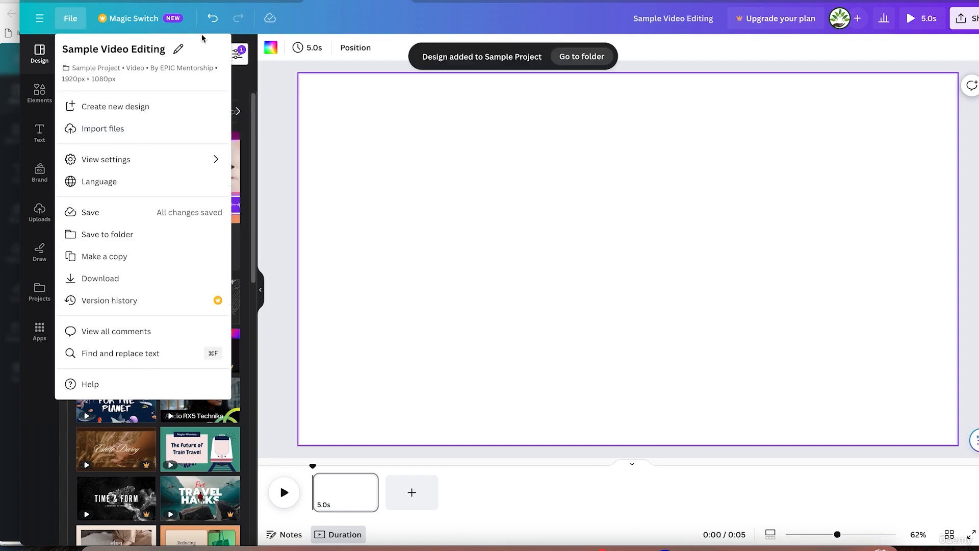
left_click(356, 201)
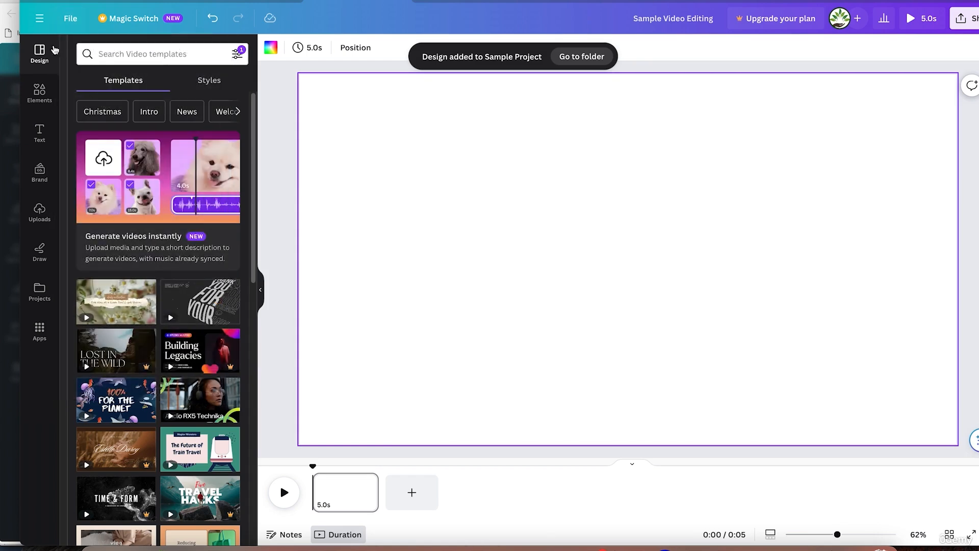
Step: Find the Sample Project folder in your projects and expand it to check its contents
left_click(42, 19)
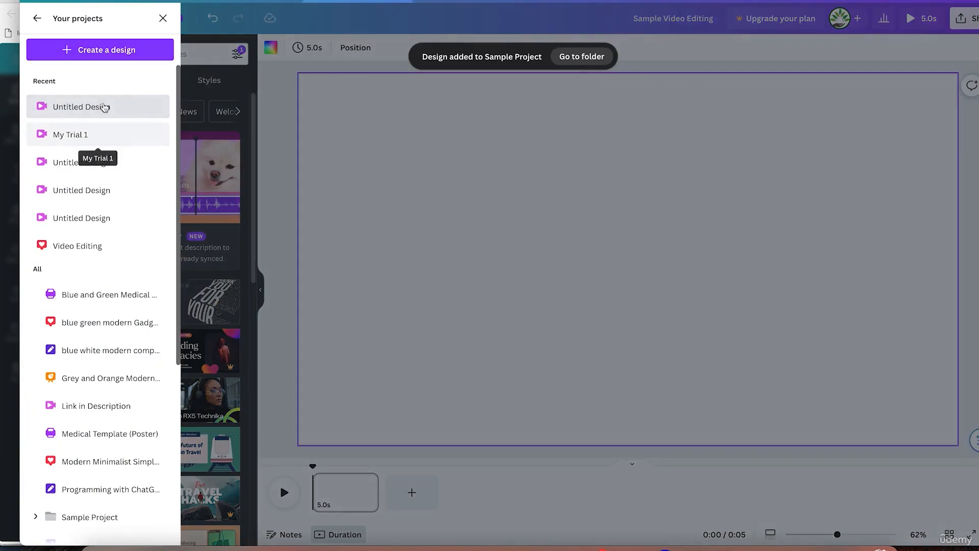
scroll(100, 321, "down", 4)
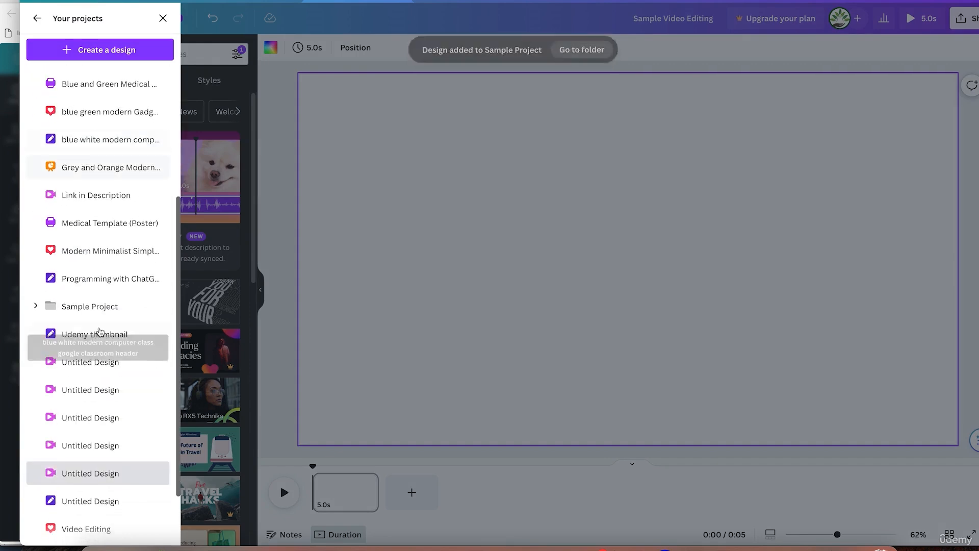
left_click(36, 306)
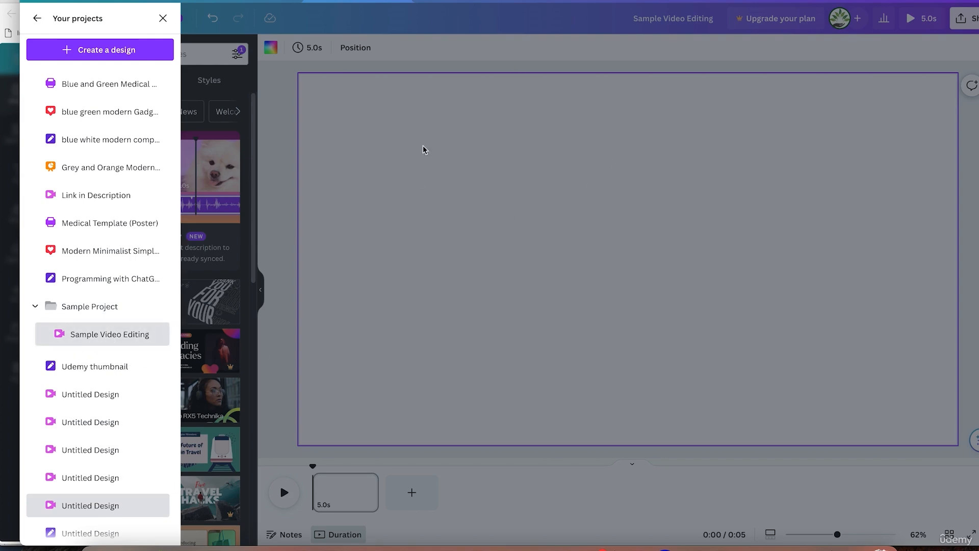
left_click(163, 18)
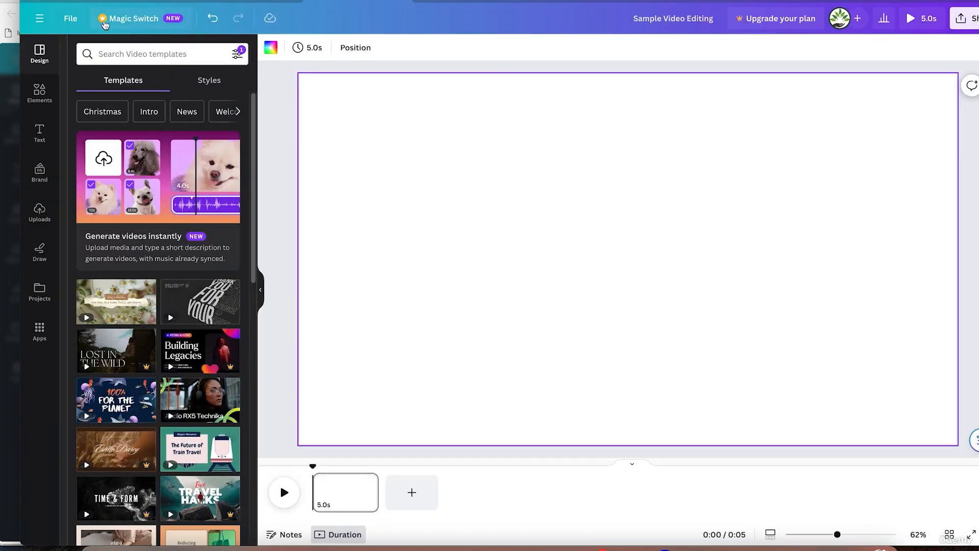
Step: Go to the app's home page and reopen the Sample Video Editing design from the recent designs
left_click(76, 2)
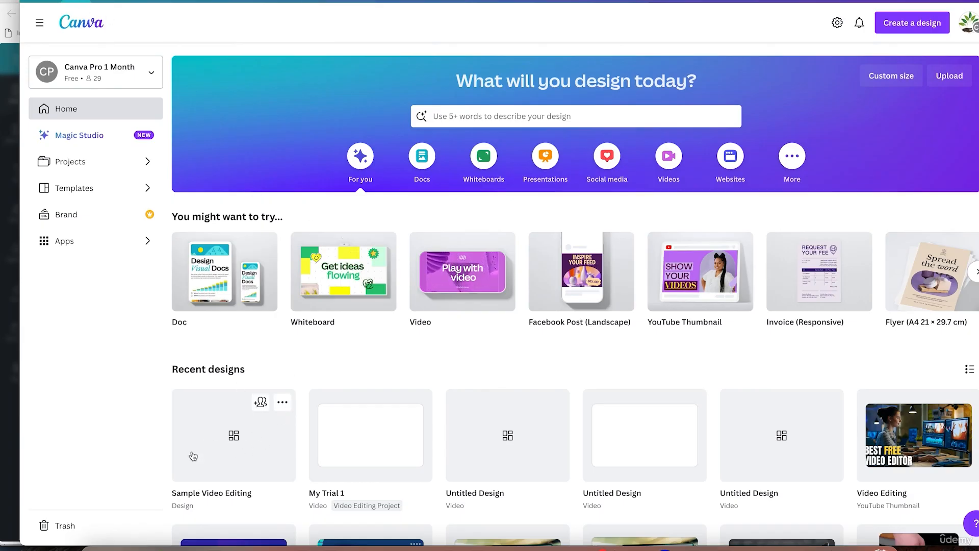
left_click(223, 451)
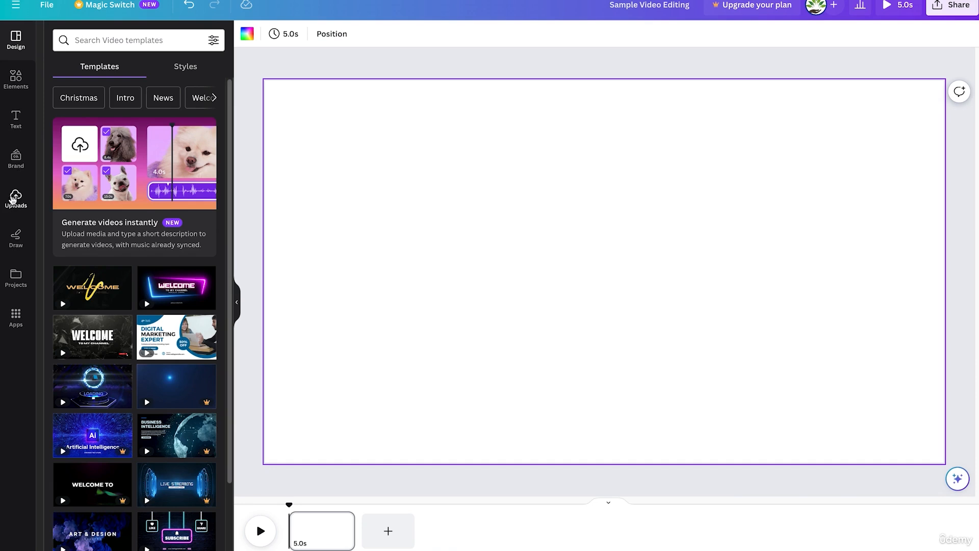
Step: Browse the uploaded images, videos and audio files available for the design
left_click(15, 198)
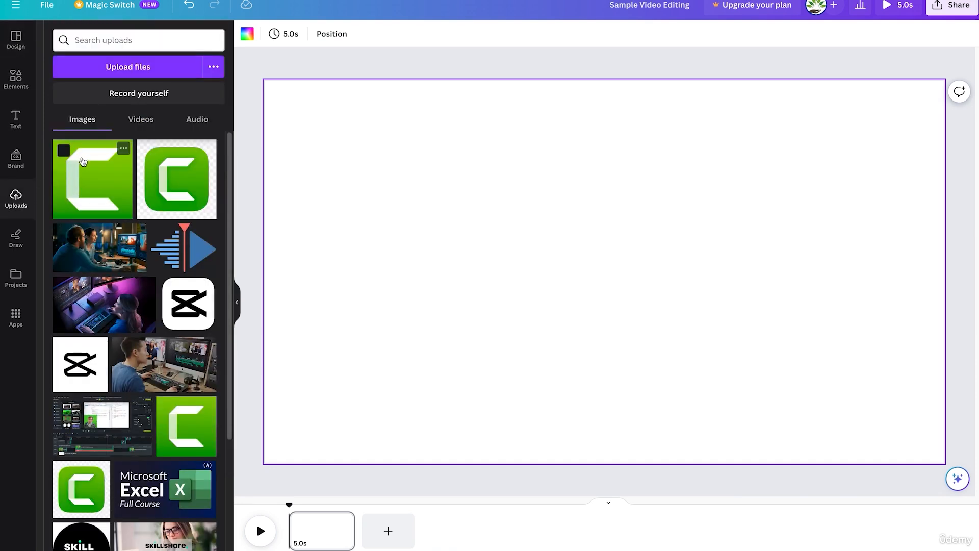
scroll(100, 255, "down", 1)
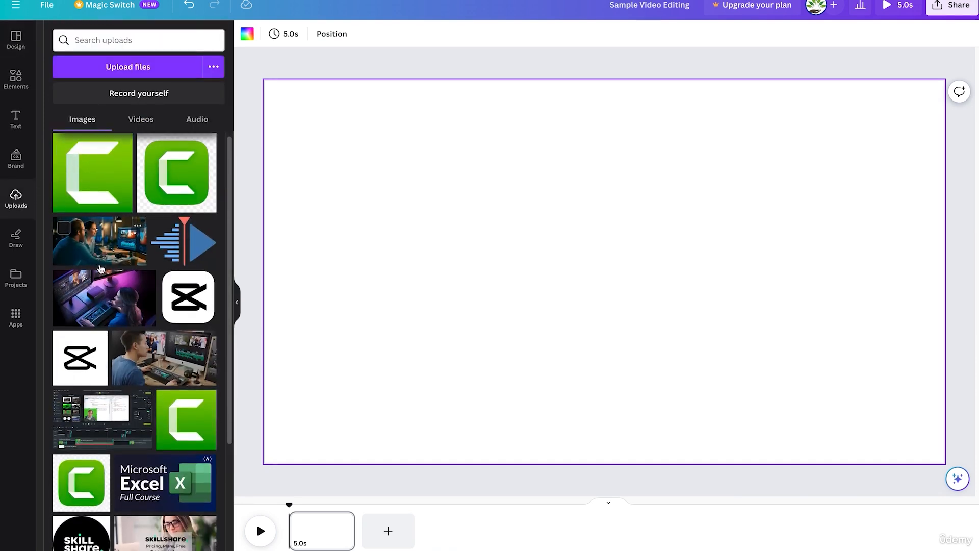
scroll(104, 280, "down", 8)
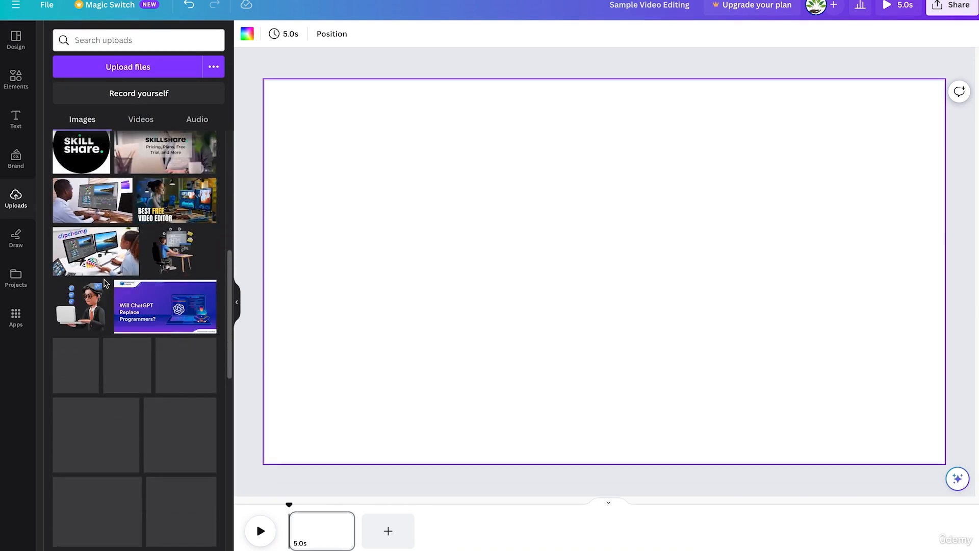
scroll(105, 283, "down", 3)
scroll(105, 284, "up", 10)
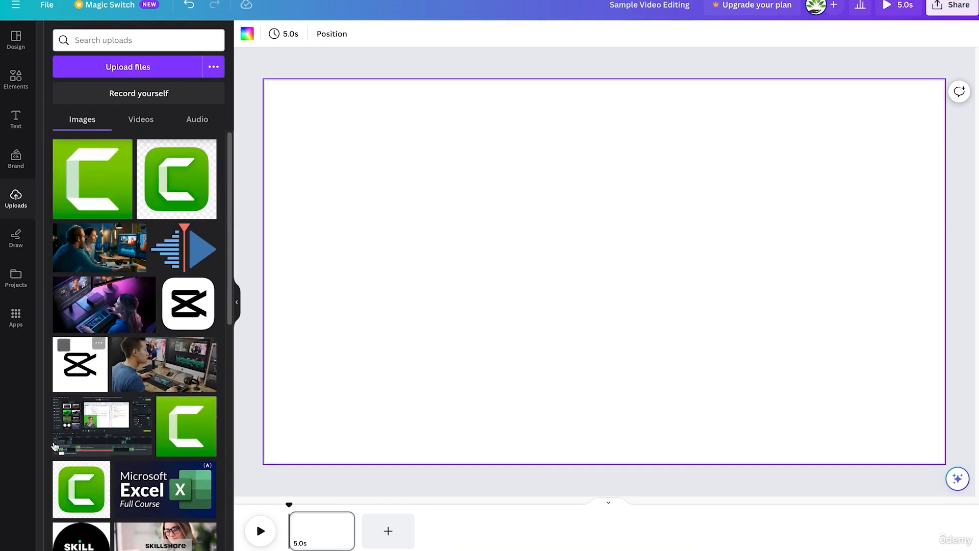
left_click(142, 121)
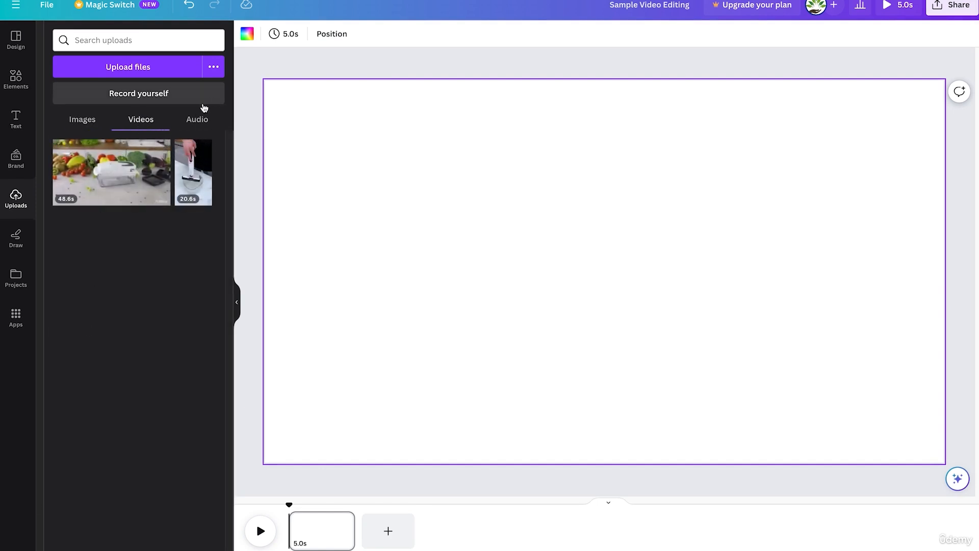
left_click(191, 122)
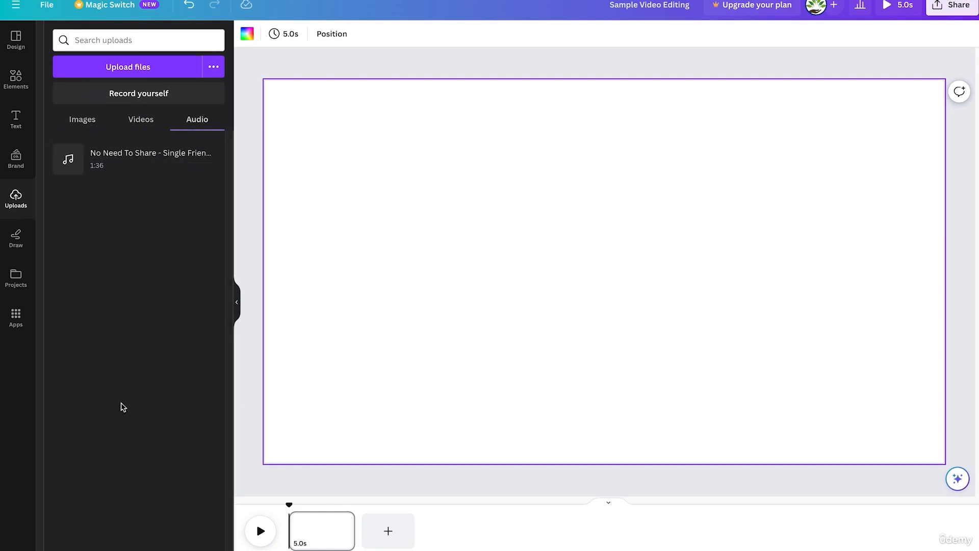
left_click(80, 119)
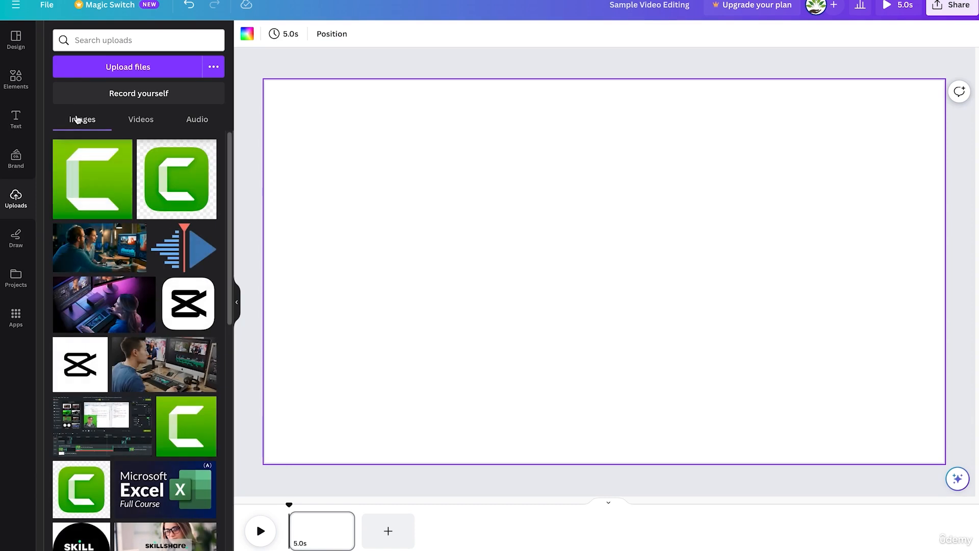
Step: Check the available options for the second uploaded image, then close them
mouse_move(97, 169)
mouse_move(166, 184)
left_click(208, 149)
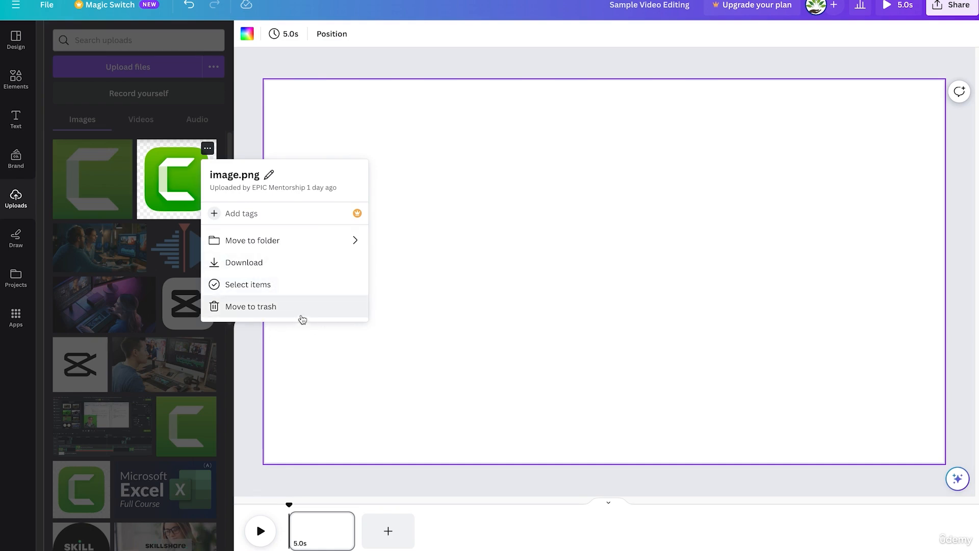
left_click(323, 120)
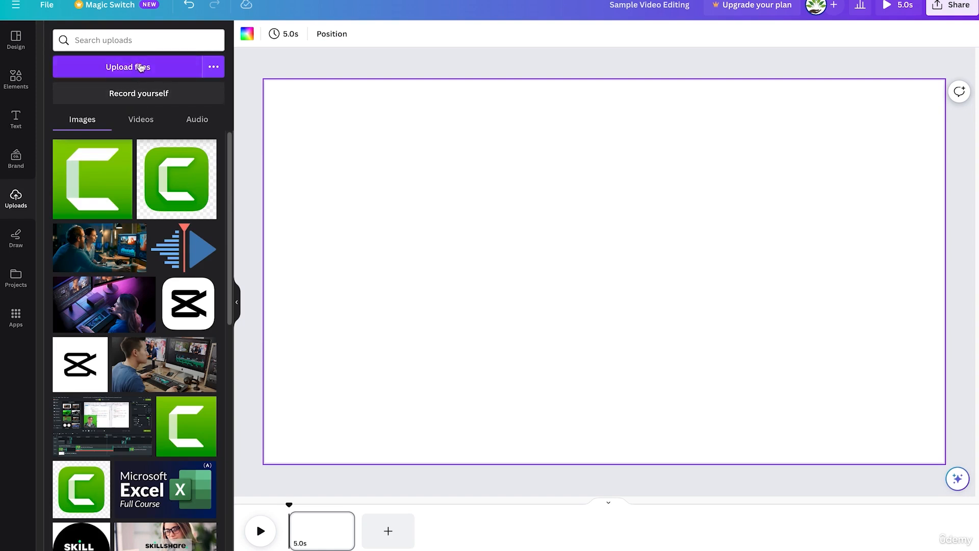
Step: Upload all three videos from the Videos folder inside Desktop > Video Editing with Canva > Media
left_click(213, 70)
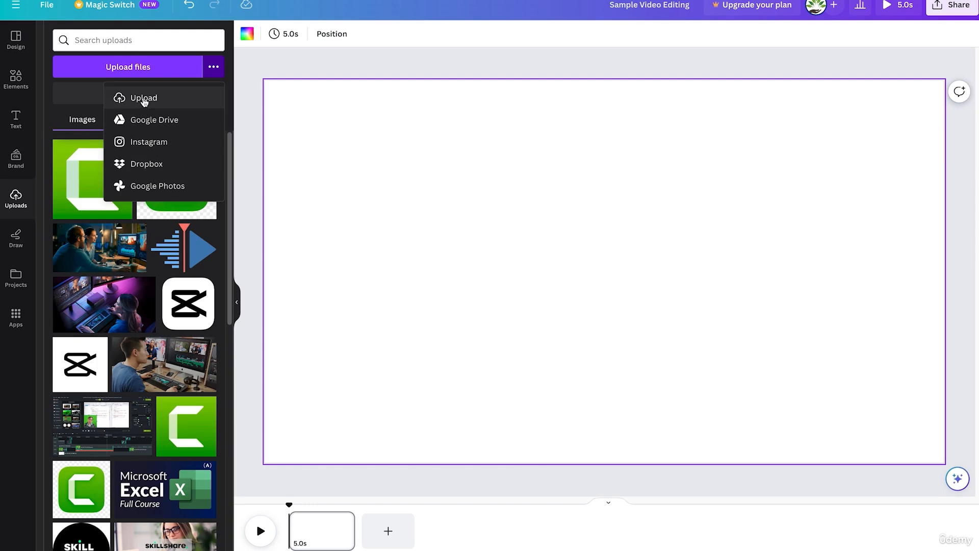
left_click(147, 100)
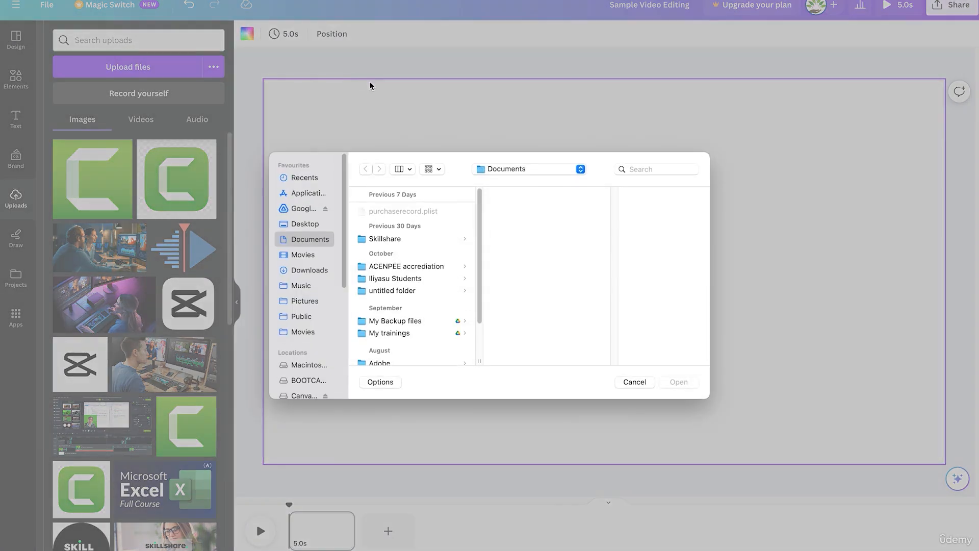
left_click(308, 225)
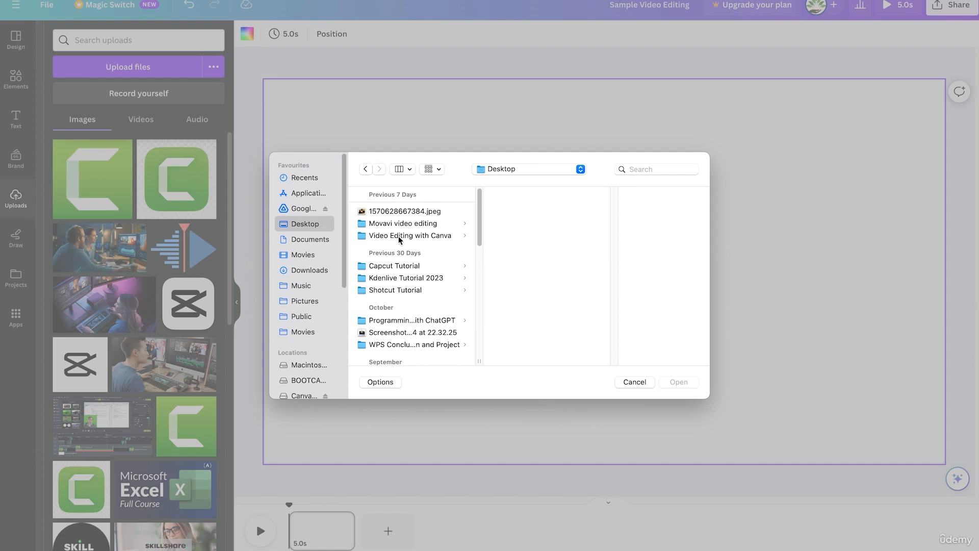
left_click(399, 238)
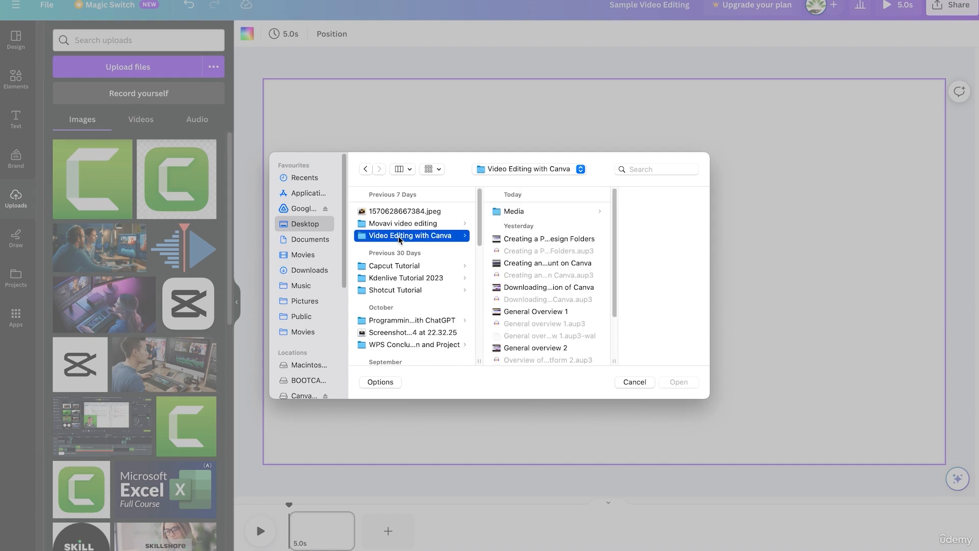
left_click(509, 214)
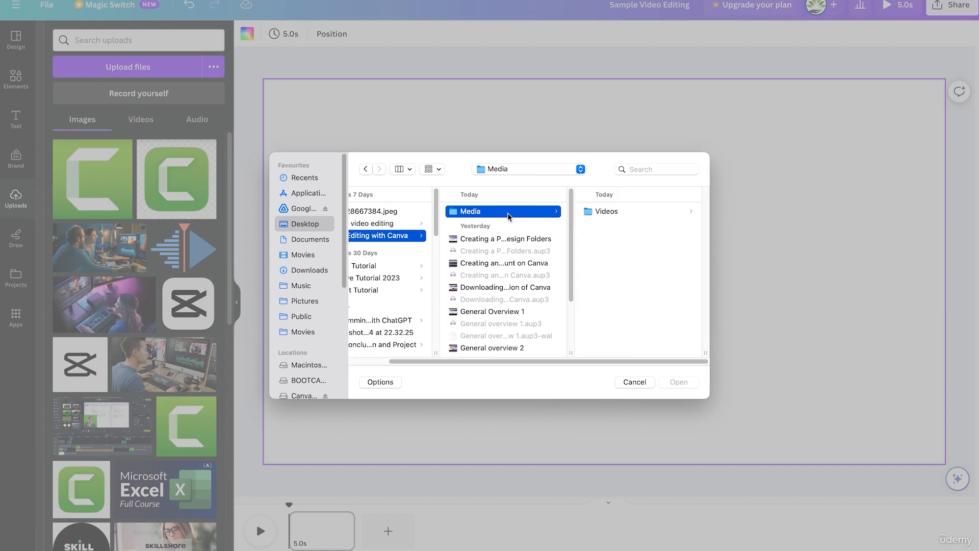
left_click(630, 215)
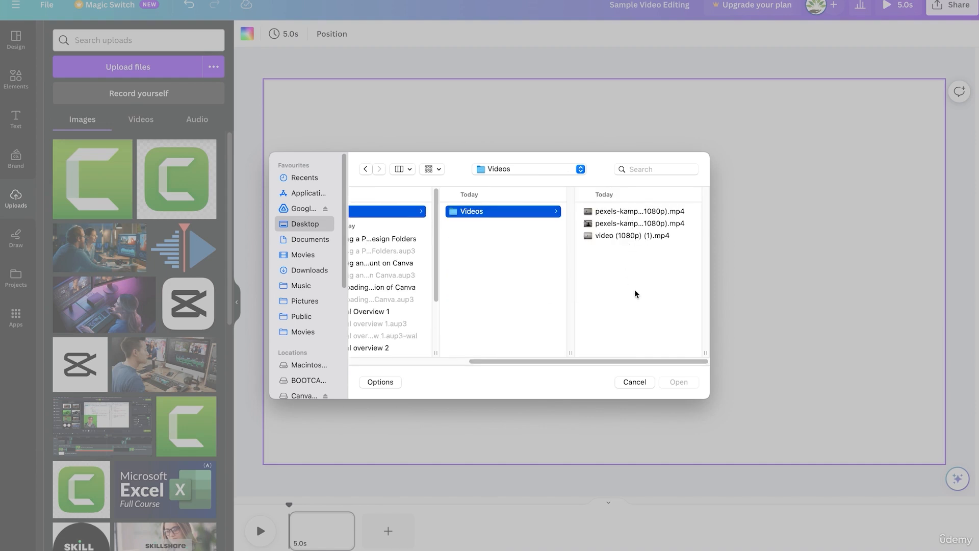
left_click_drag(634, 291, 601, 209)
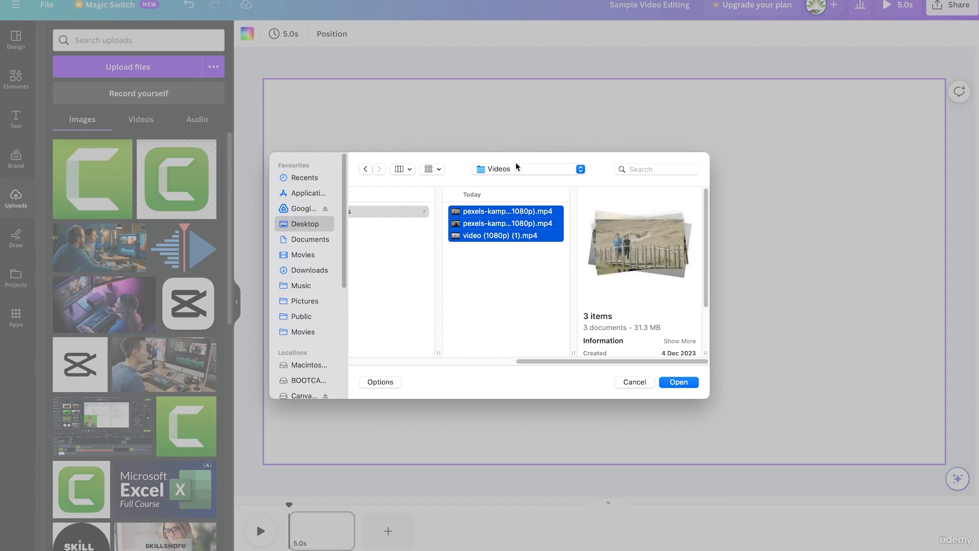
left_click(686, 382)
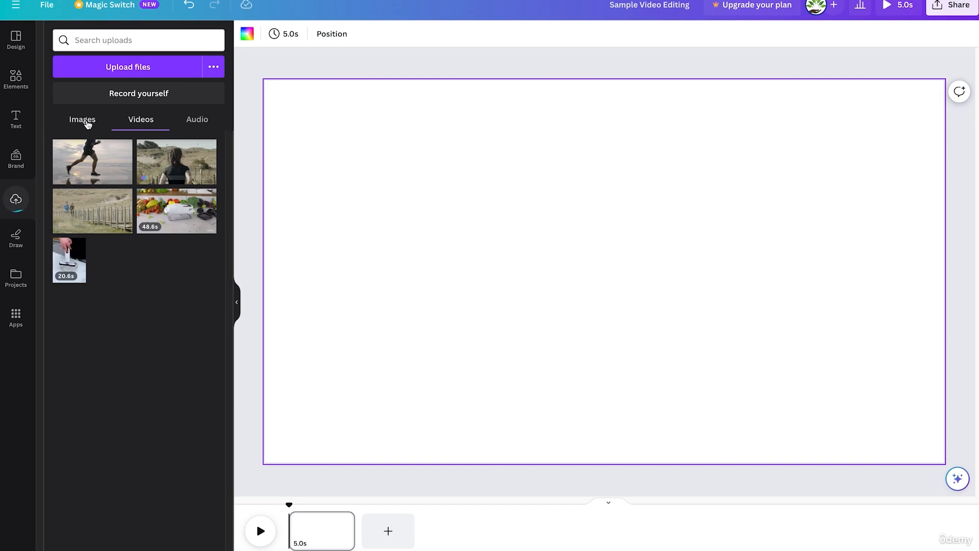
Step: Place the uploaded clip of the ponytailed woman on the first page and add a second page
left_click(81, 119)
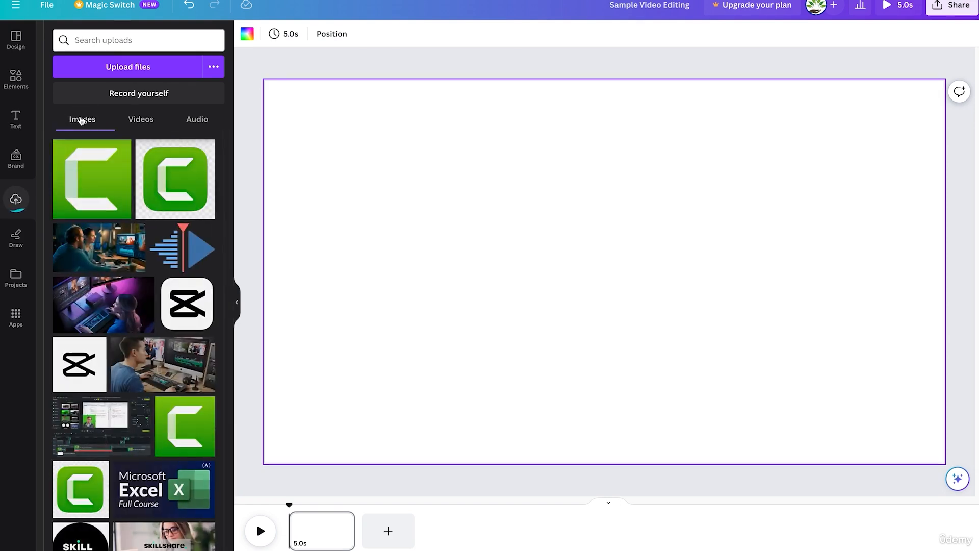
left_click(131, 120)
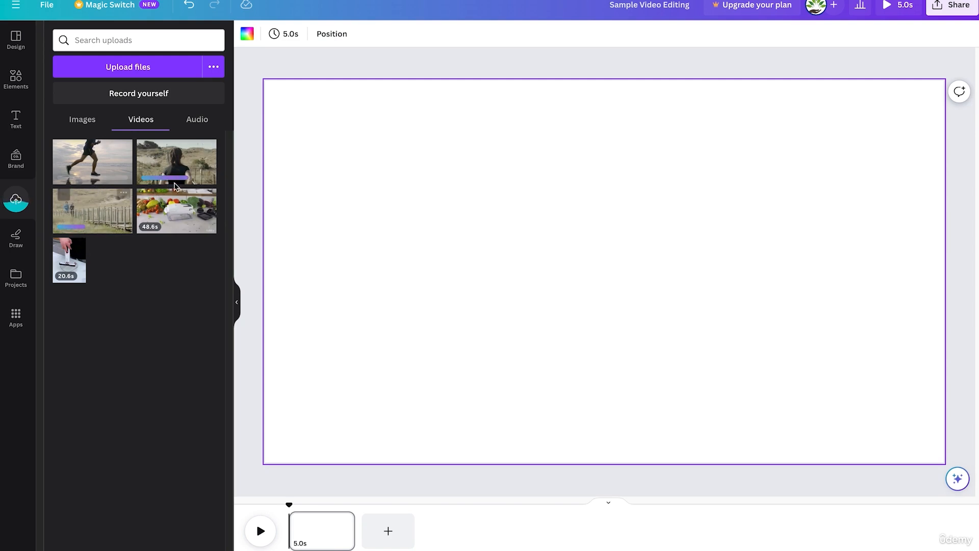
left_click_drag(175, 187, 355, 141)
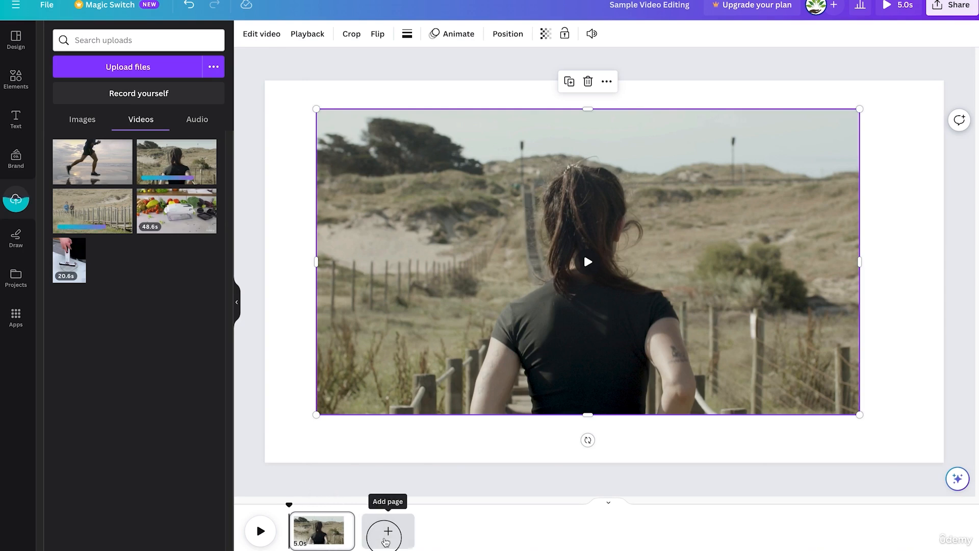
left_click(386, 541)
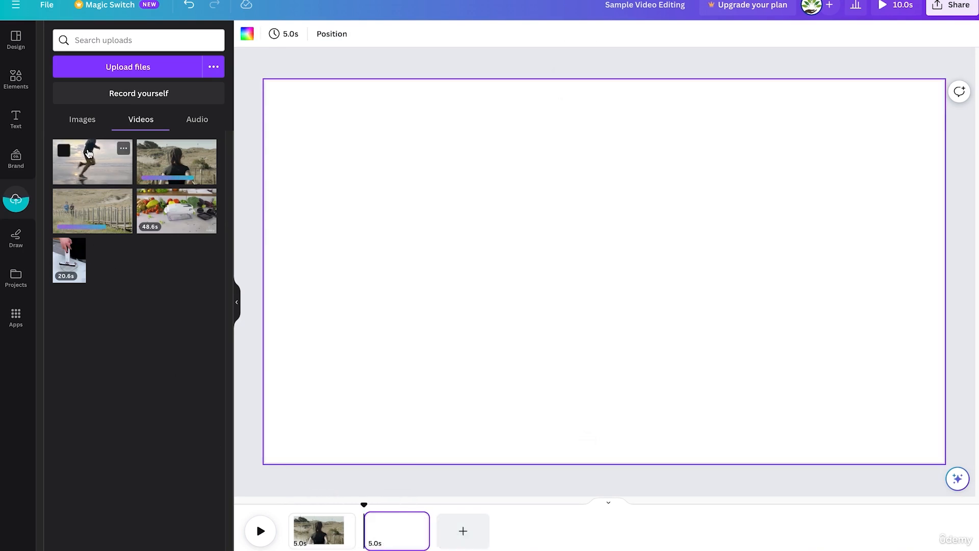
Step: Put the beach runner, fenced-boardwalk couple and ponytailed woman clips on three consecutive pages of the timeline
left_click_drag(88, 153, 542, 328)
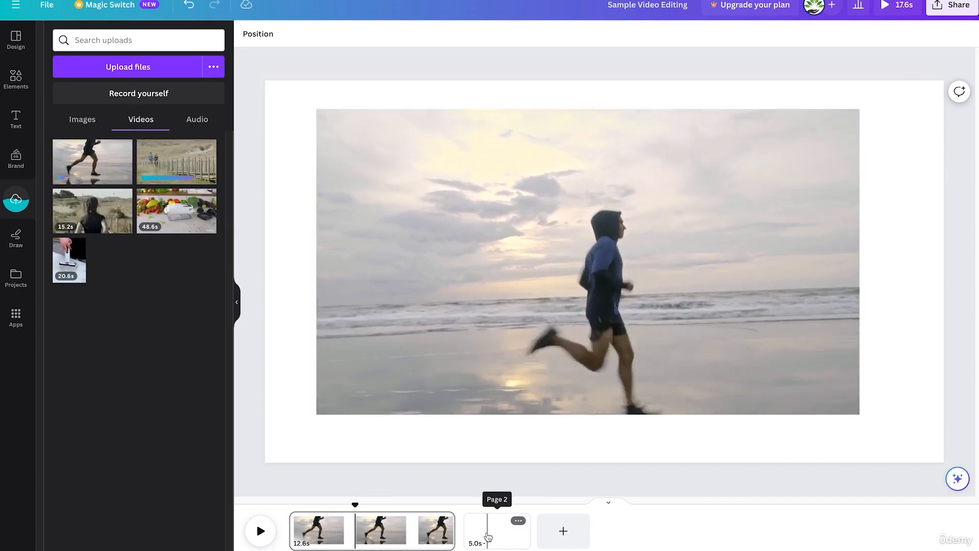
left_click(495, 534)
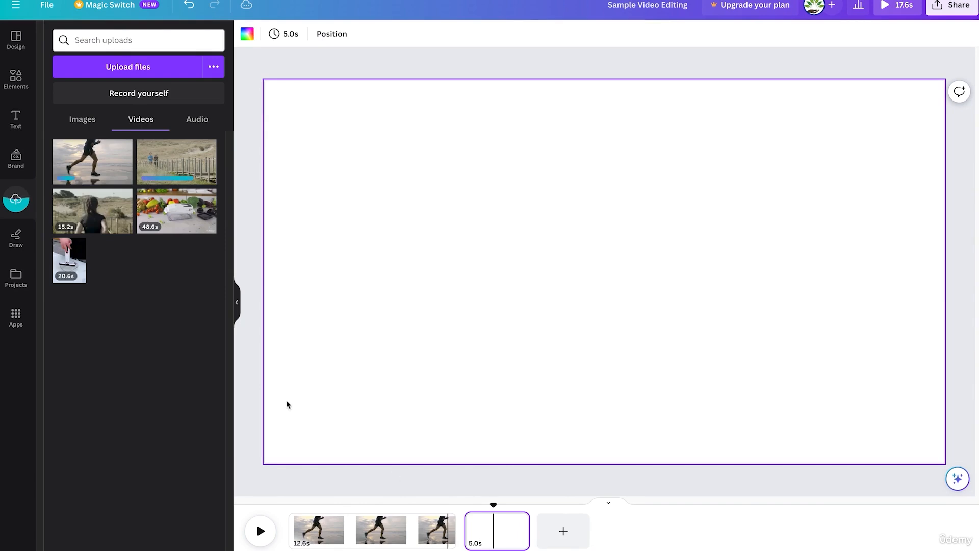
left_click_drag(173, 165, 495, 541)
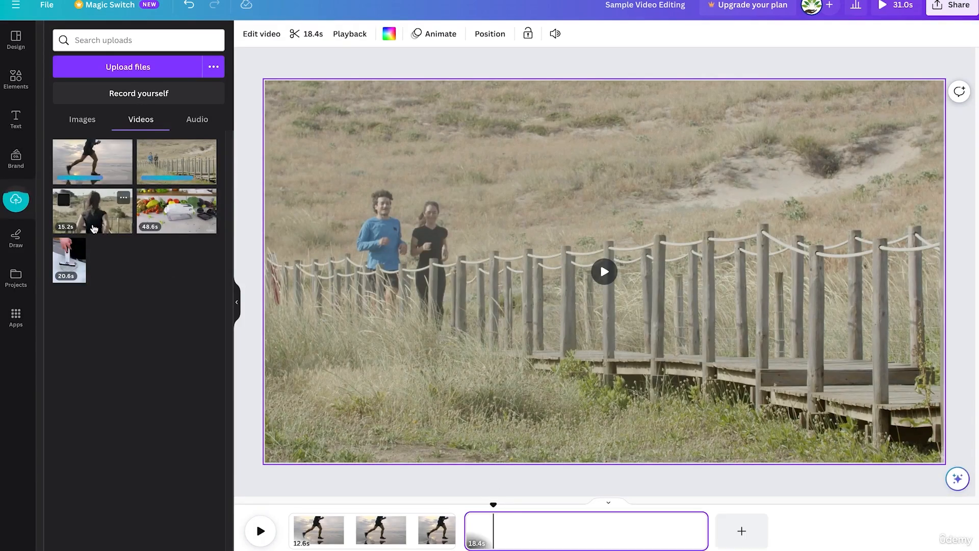
left_click_drag(178, 259, 742, 540)
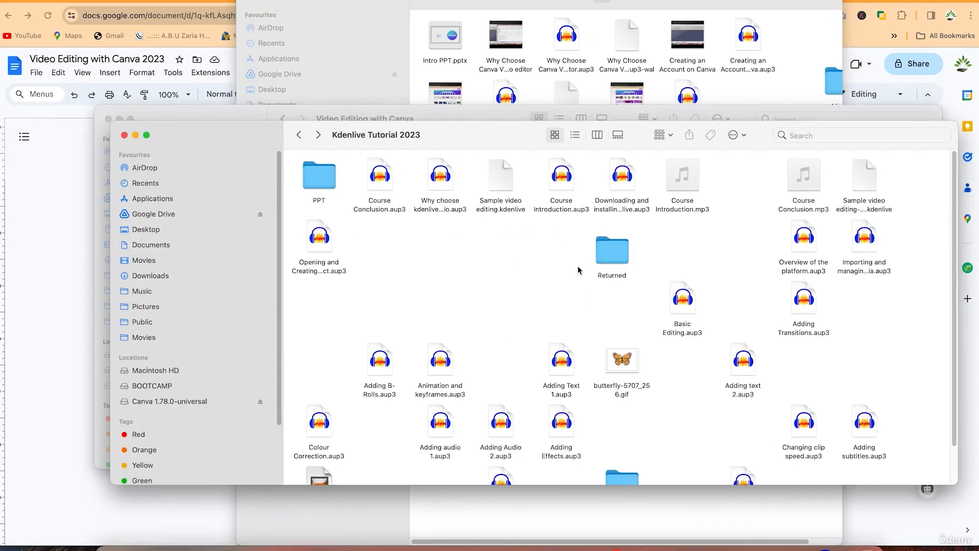
Step: Open the Images folder inside the Desktop's Capcut Tutorial folder in Finder and bring up Canva behind it
left_click(299, 135)
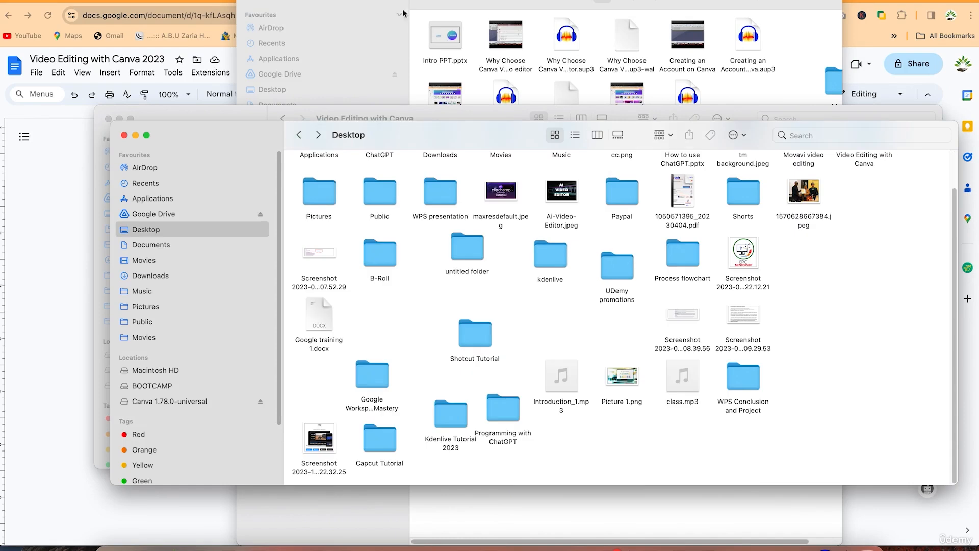
double_click(391, 446)
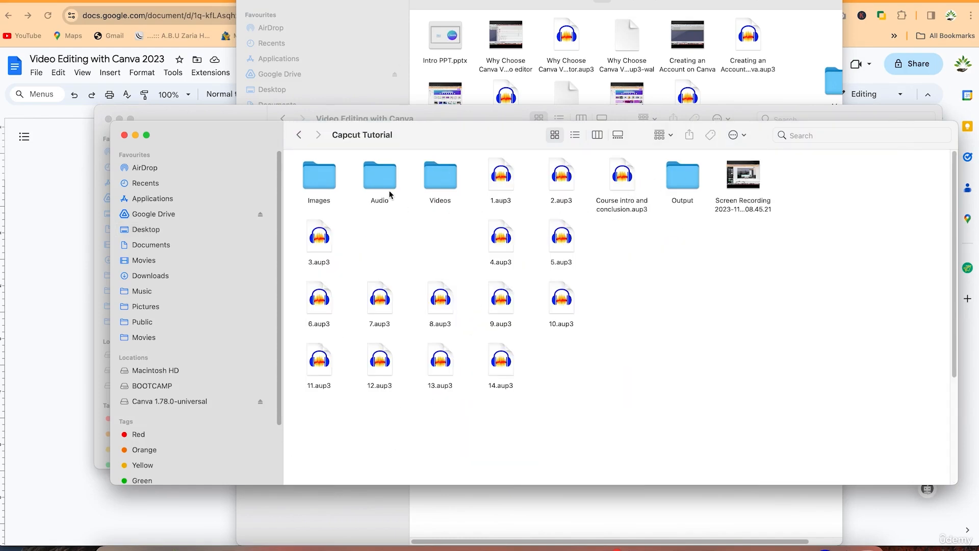
double_click(319, 176)
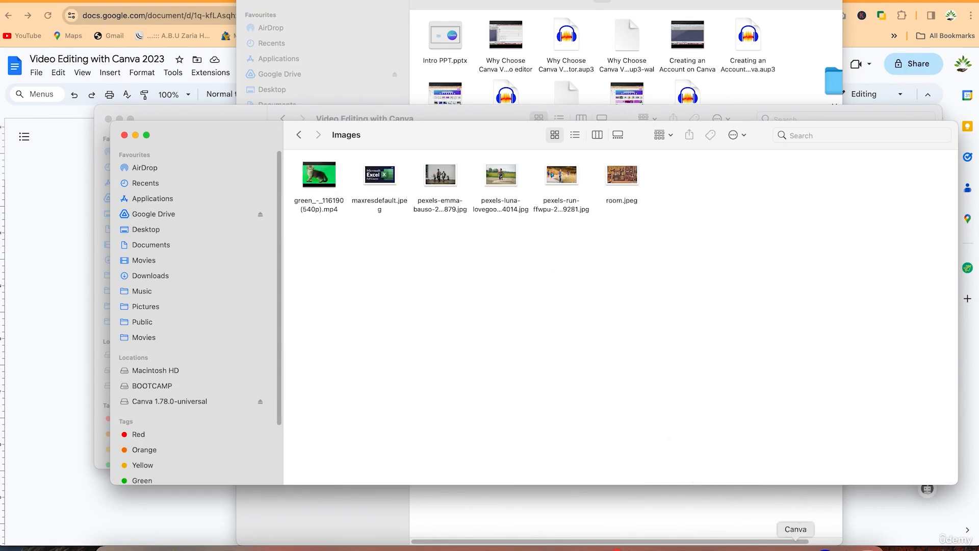
left_click(795, 547)
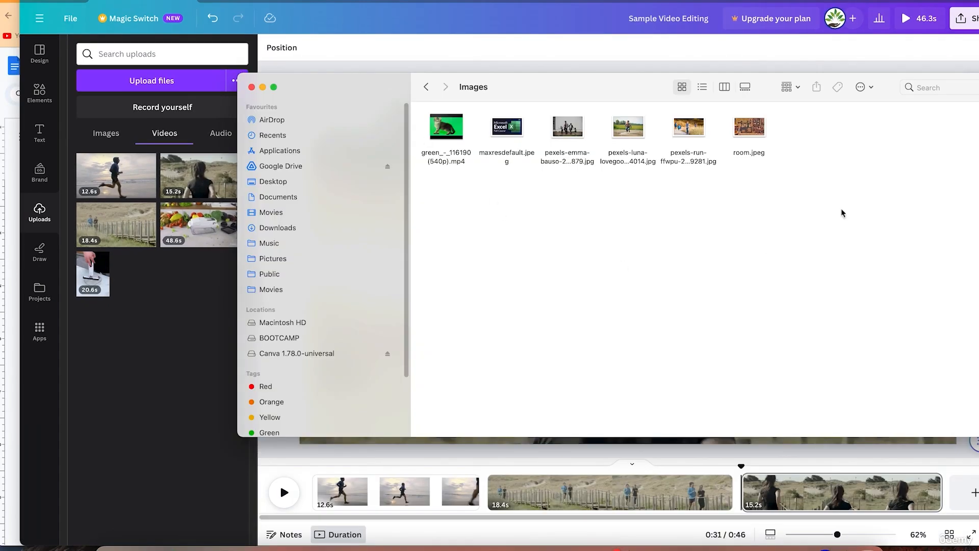
Step: Upload the three pexels photos and room.jpeg from the Finder folder and show the uploaded images
left_click_drag(770, 180, 422, 153)
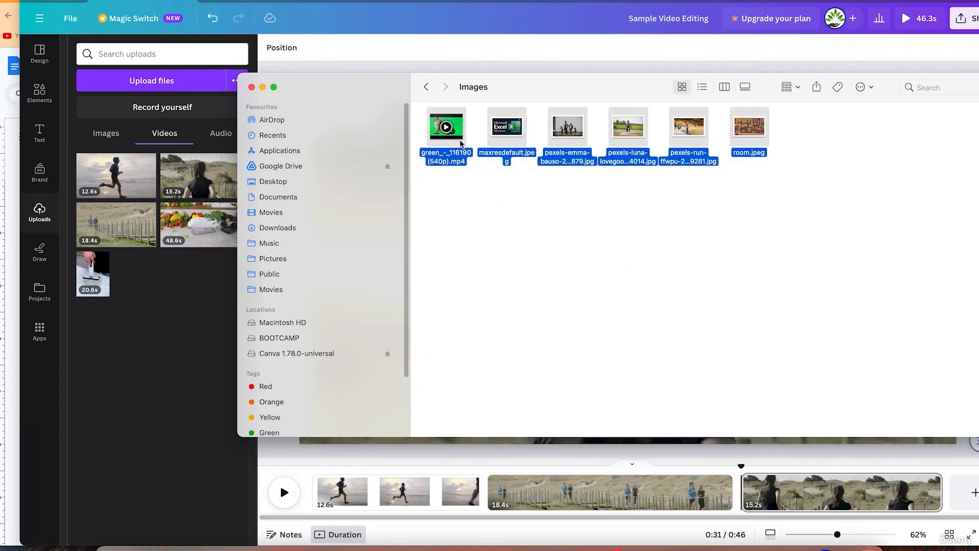
left_click(551, 219)
left_click_drag(839, 199, 106, 352)
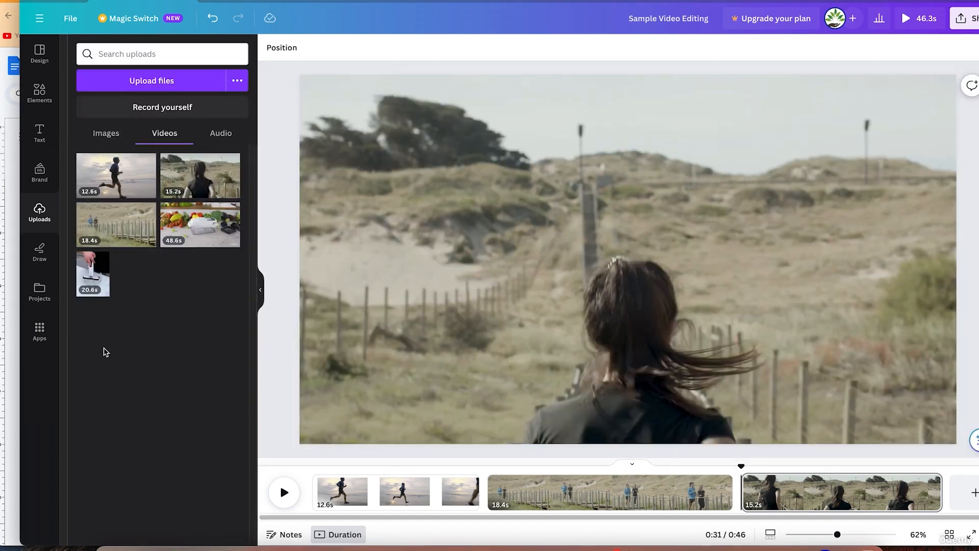
left_click(114, 134)
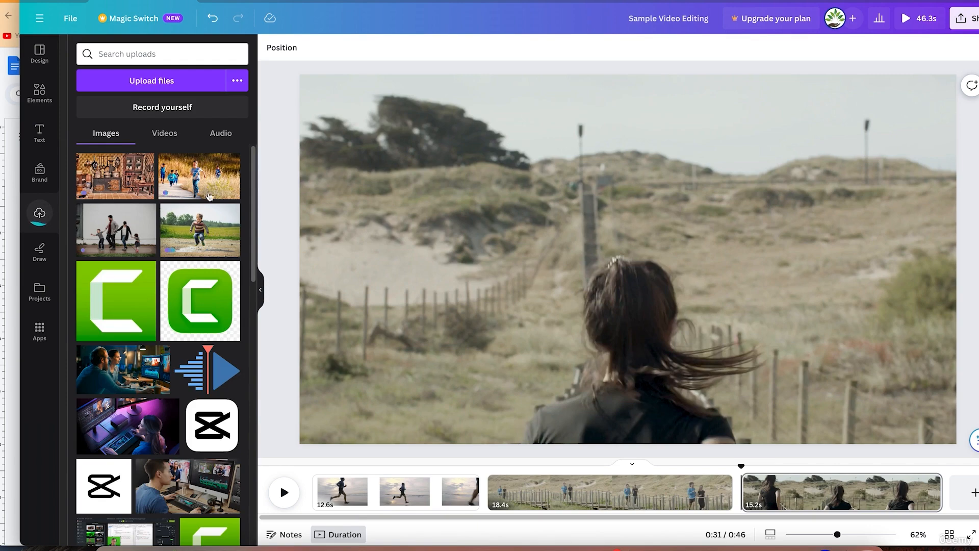
Step: Place the kitchen photo over the third page's clip and the running children photo in the second page's upper-right corner
left_click_drag(120, 182, 617, 242)
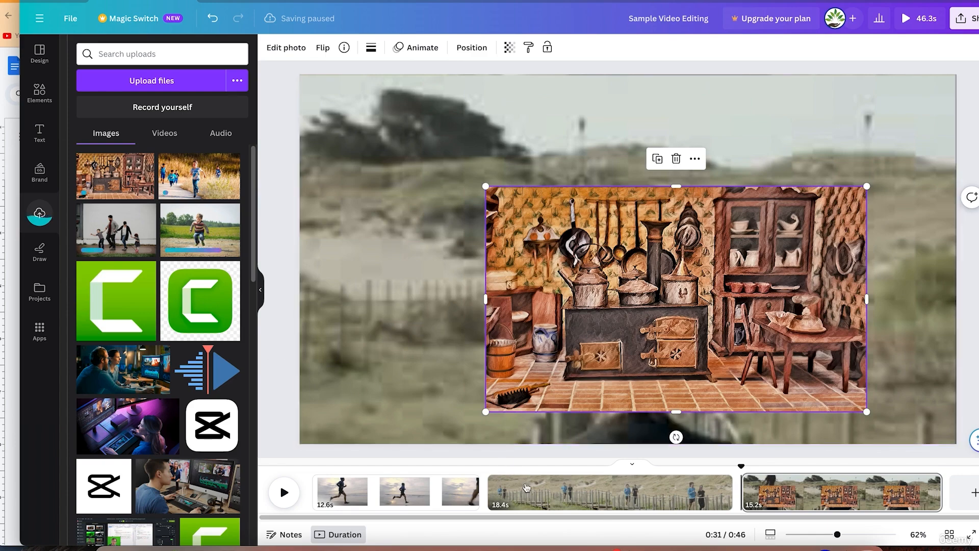
left_click(607, 490)
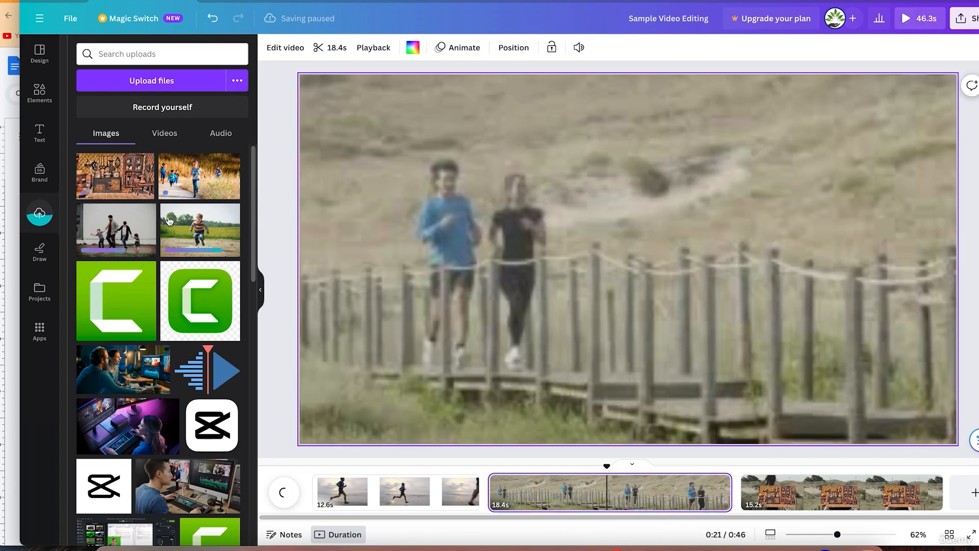
left_click_drag(186, 187, 584, 324)
left_click_drag(679, 353, 752, 105)
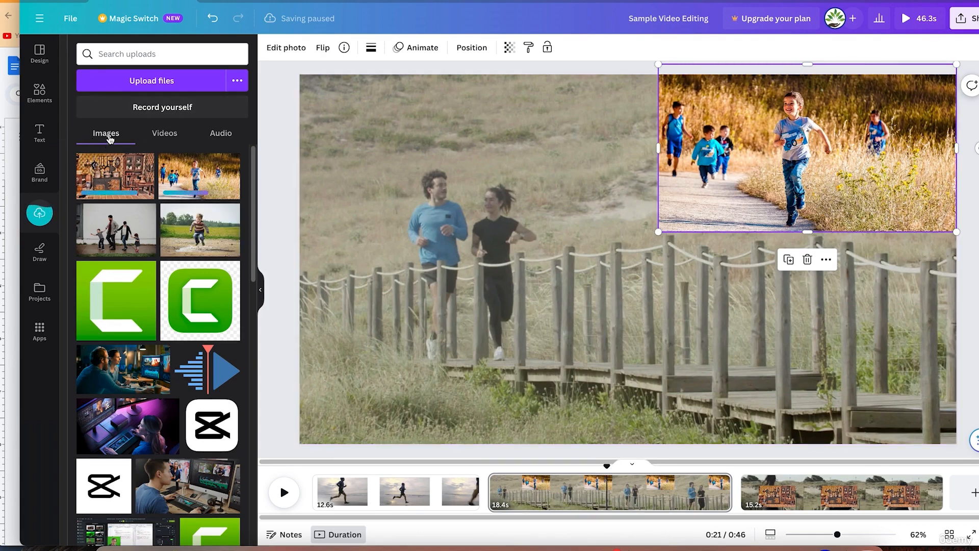
Step: Upload the three MP3 files from the Capcut Tutorial's Audio folder in Finder to the audio uploads
left_click(208, 135)
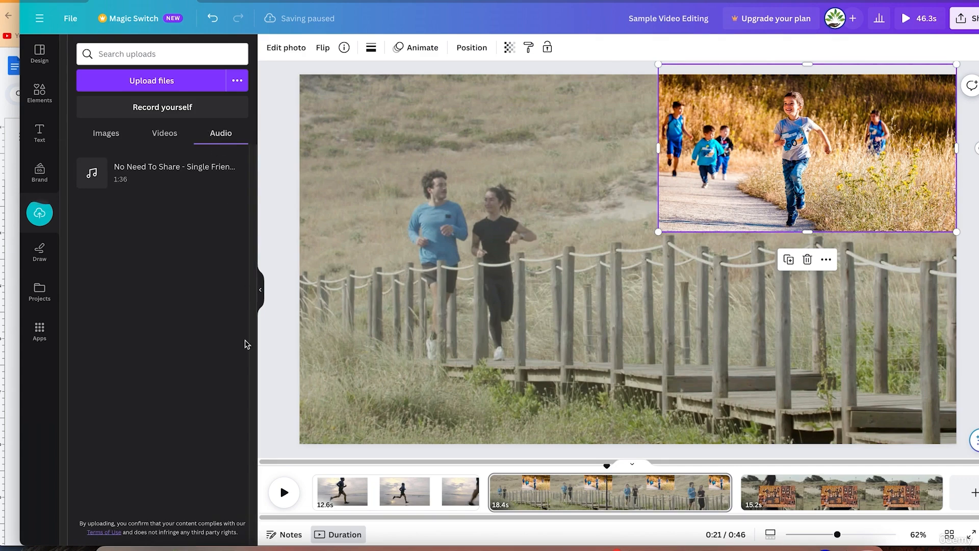
left_click(112, 547)
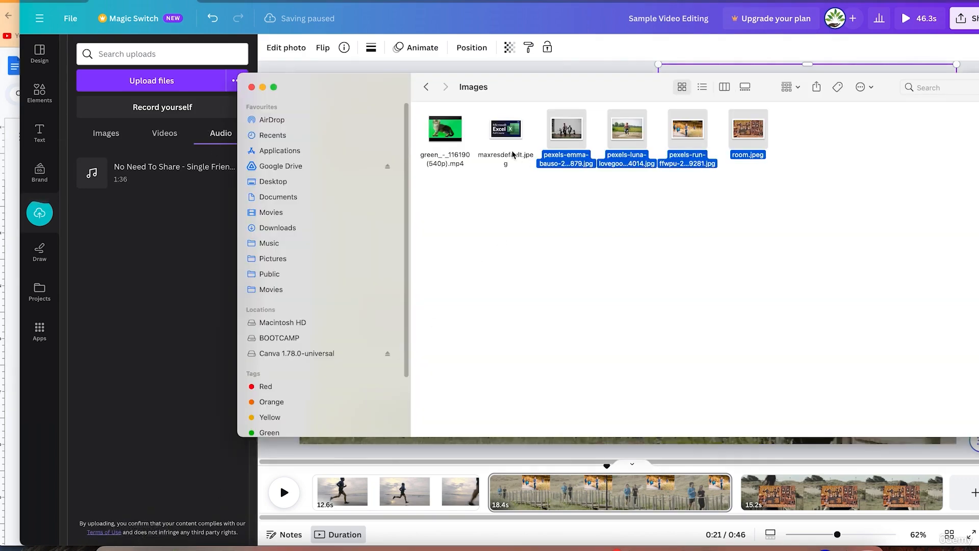
left_click(426, 86)
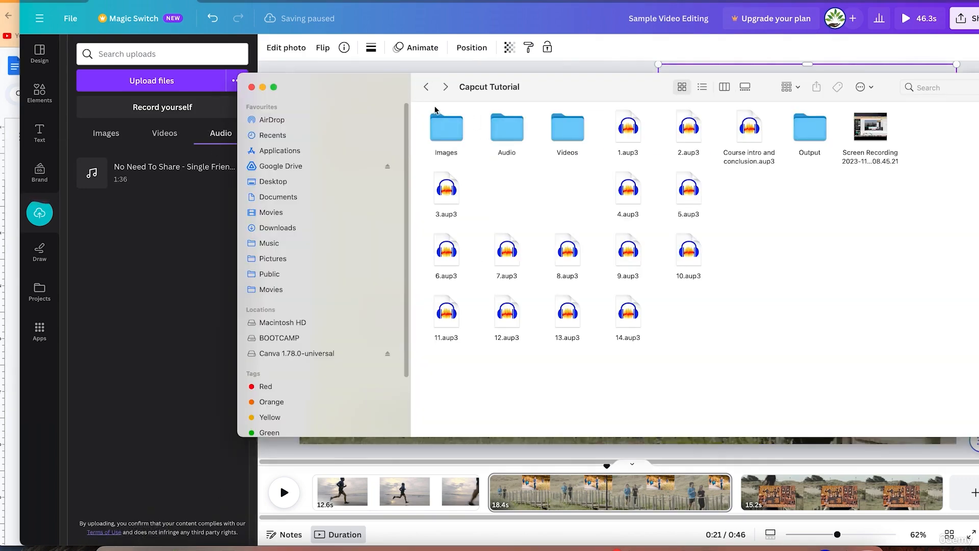
double_click(509, 123)
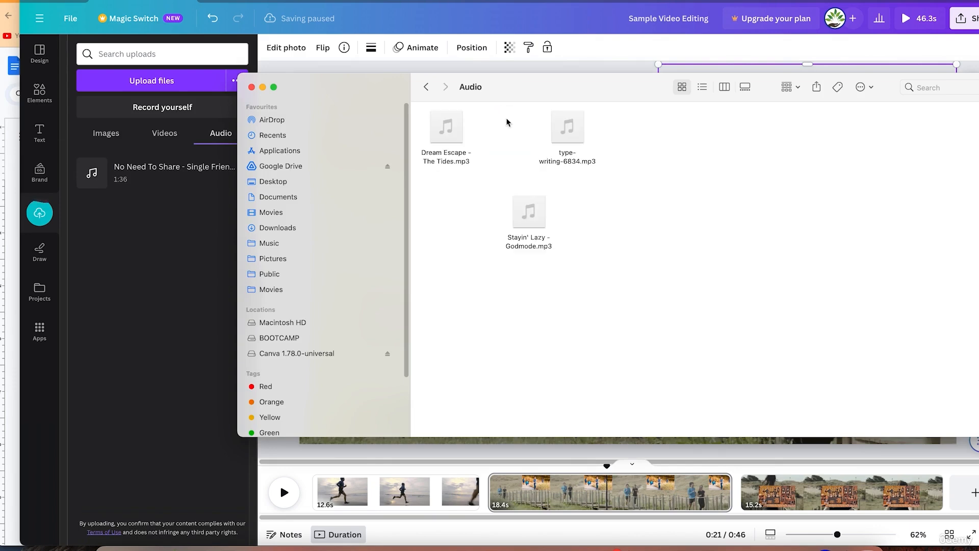
left_click_drag(640, 335, 133, 319)
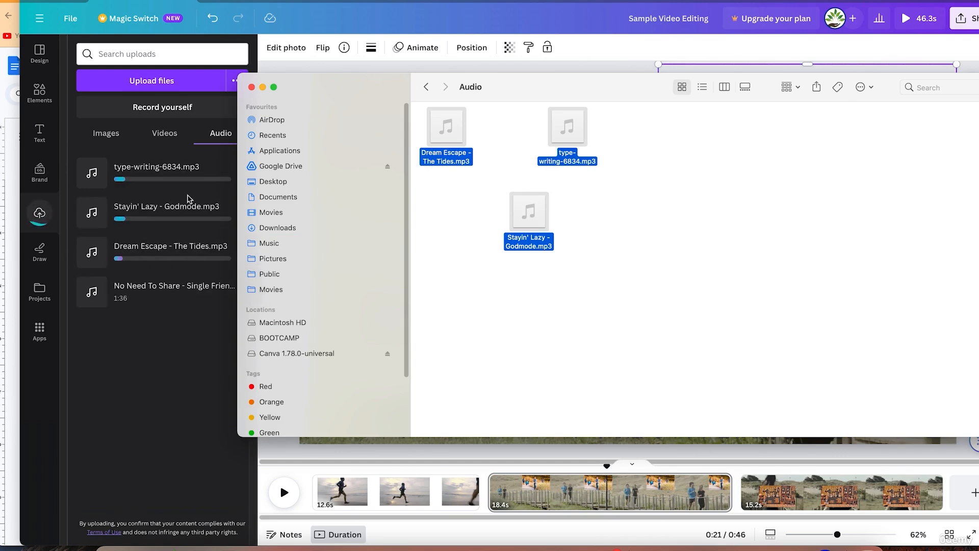
left_click(118, 425)
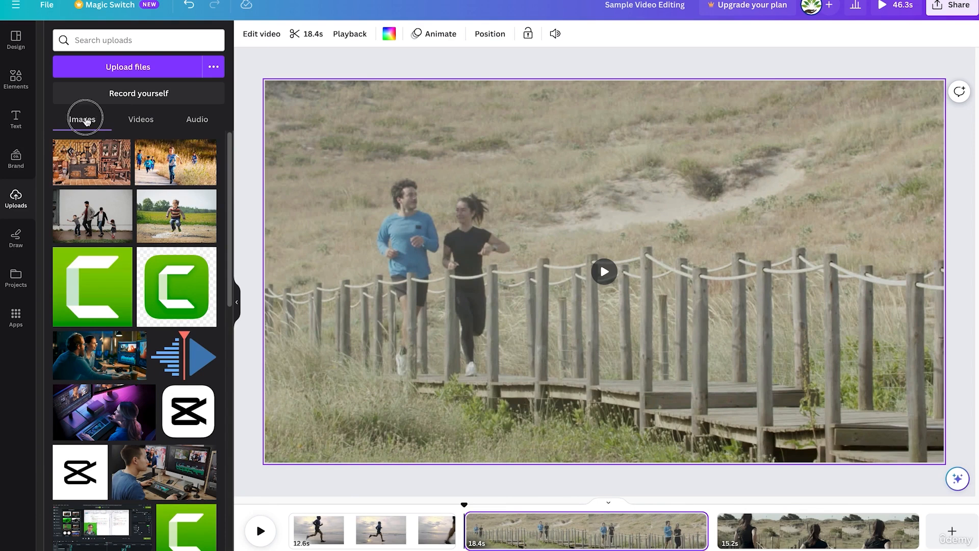
Step: Look through the uploaded videos and audio files, ending with the uploaded videos shown
left_click(143, 120)
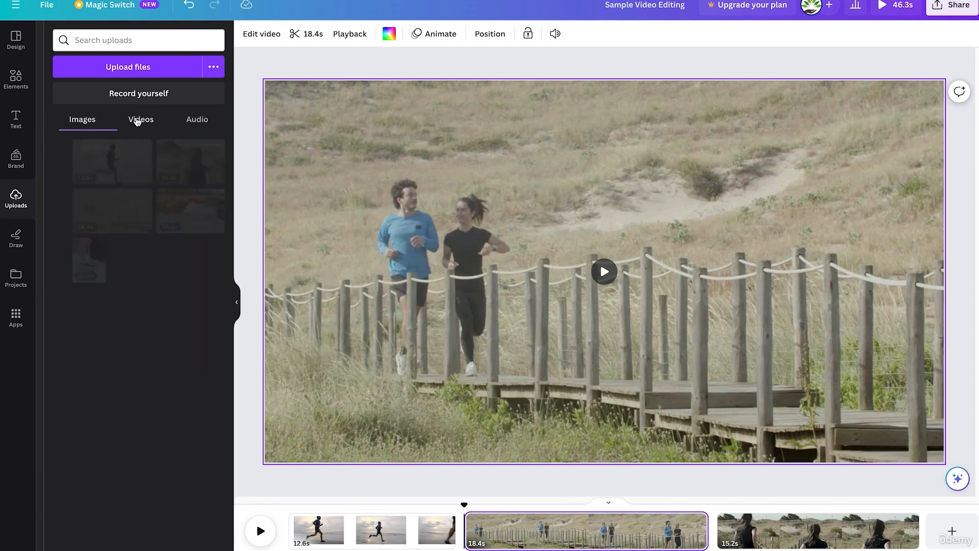
left_click(201, 121)
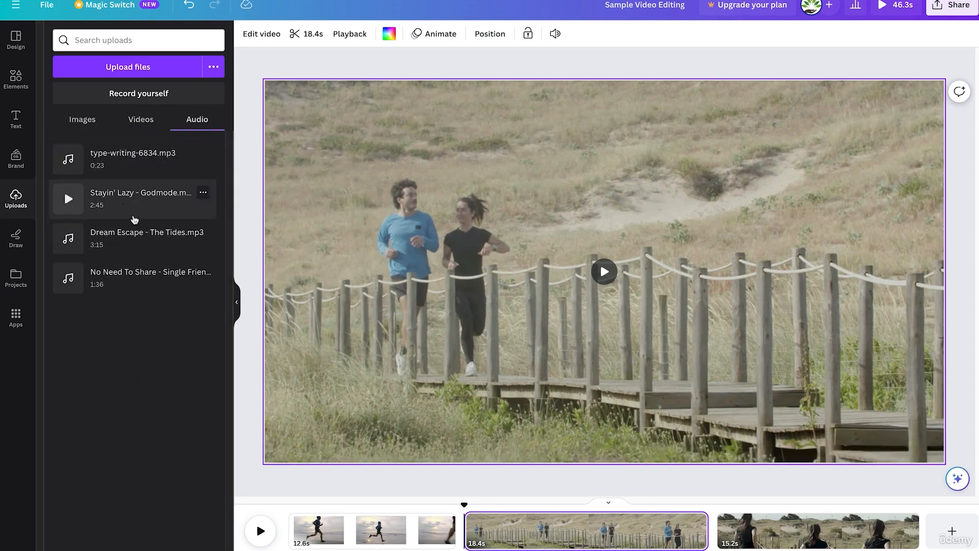
left_click(138, 121)
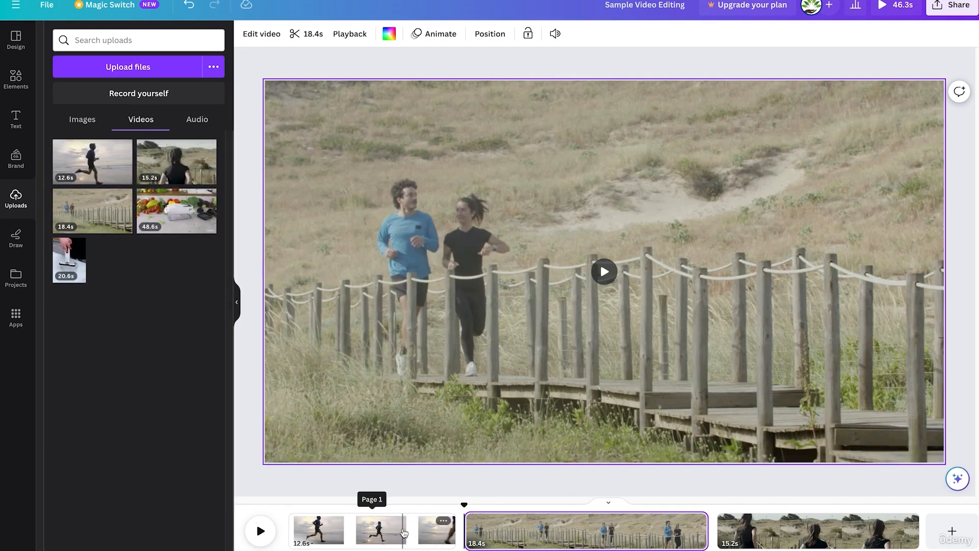
Step: Preview the three timeline clips, playing part of the third page's clip and the first page's beach runner clip
left_click(402, 532)
left_click(587, 530)
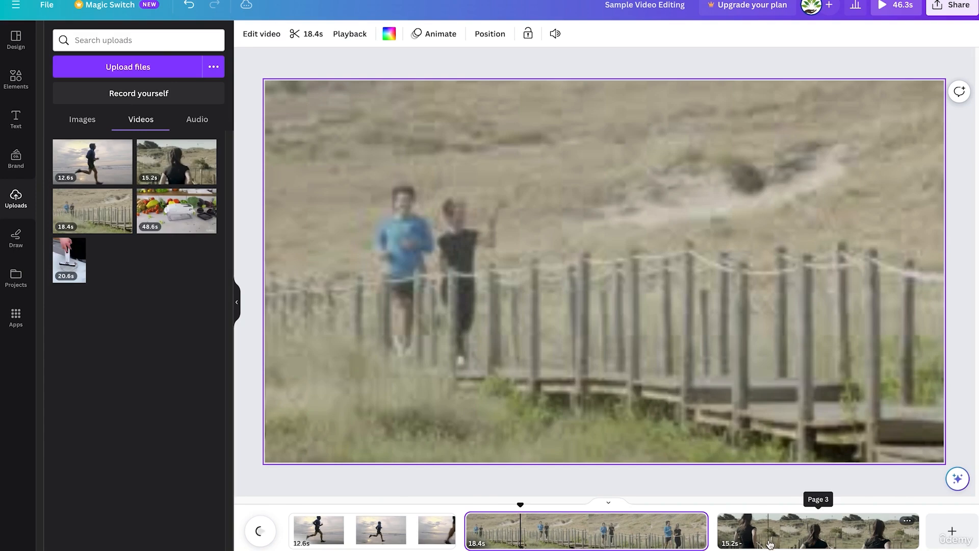
left_click(733, 536)
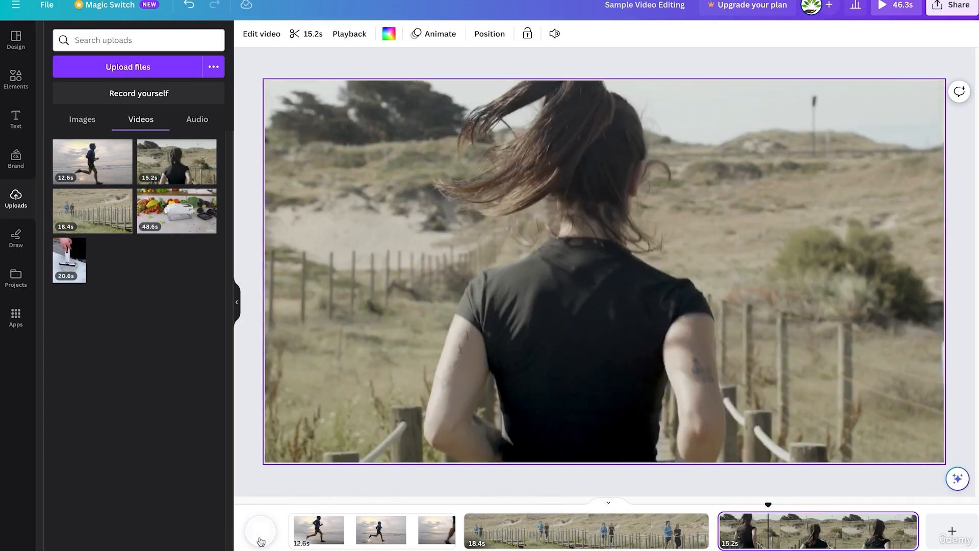
left_click(260, 532)
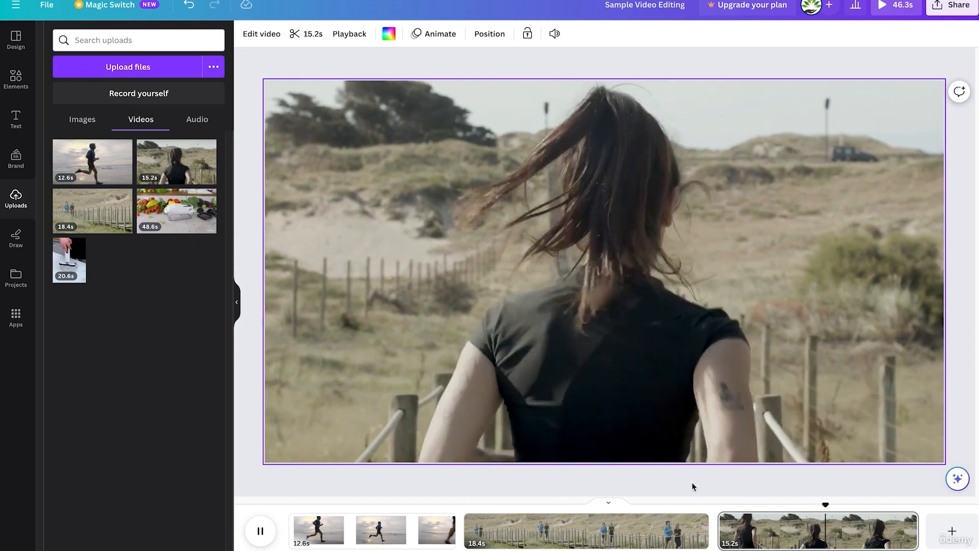
left_click_drag(850, 503, 770, 508)
left_click(365, 511)
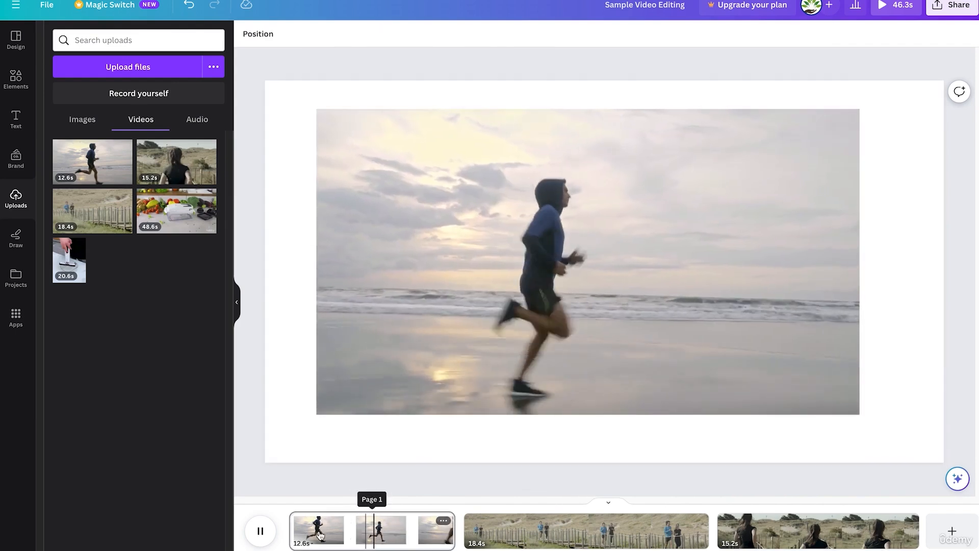
left_click(259, 532)
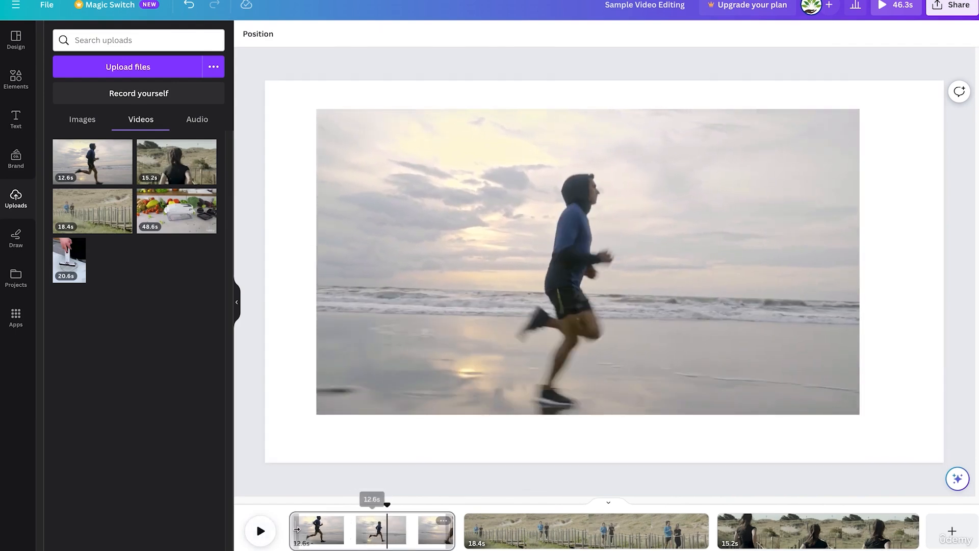
Step: Split the first page's beach runner clip near its middle into parts of 6.4 s and 6.1 s
left_click(376, 532)
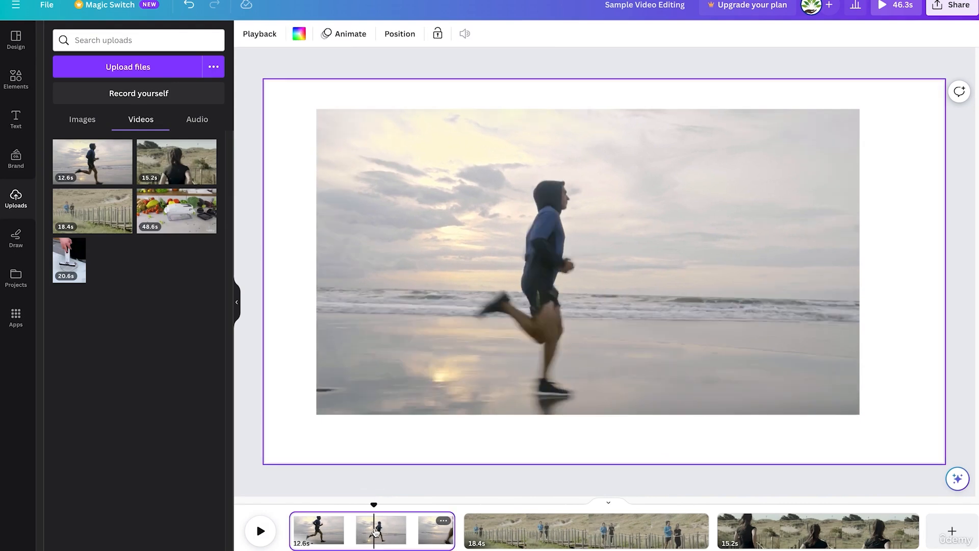
right_click(376, 532)
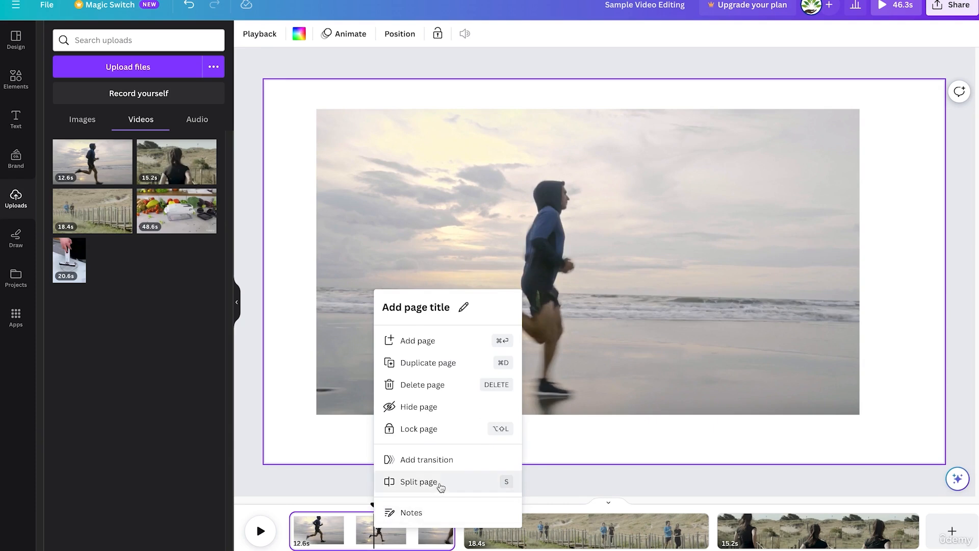
left_click(343, 531)
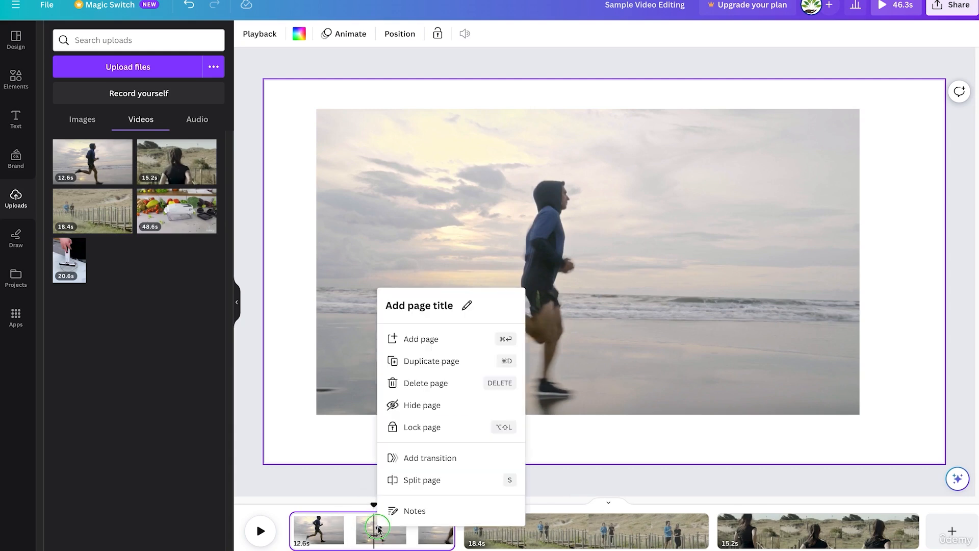
right_click(377, 531)
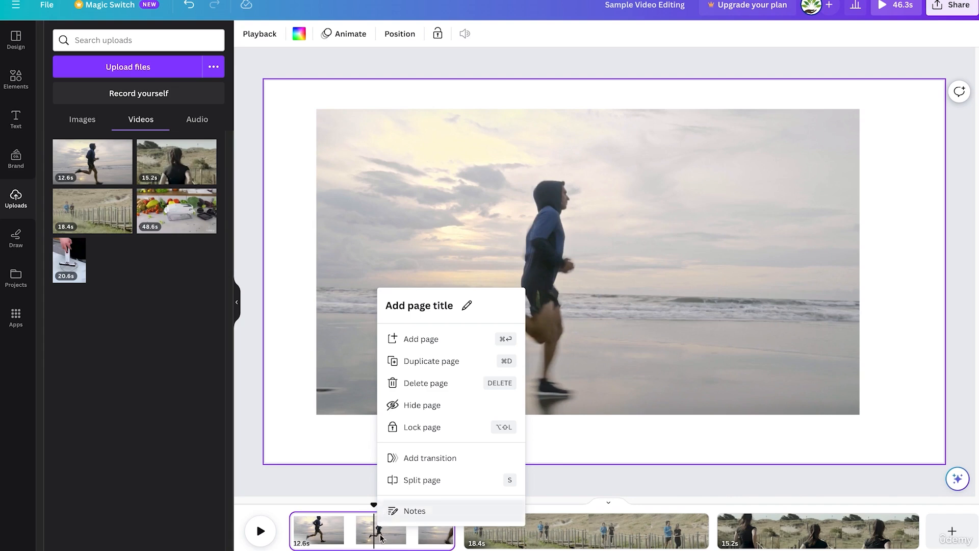
left_click(423, 482)
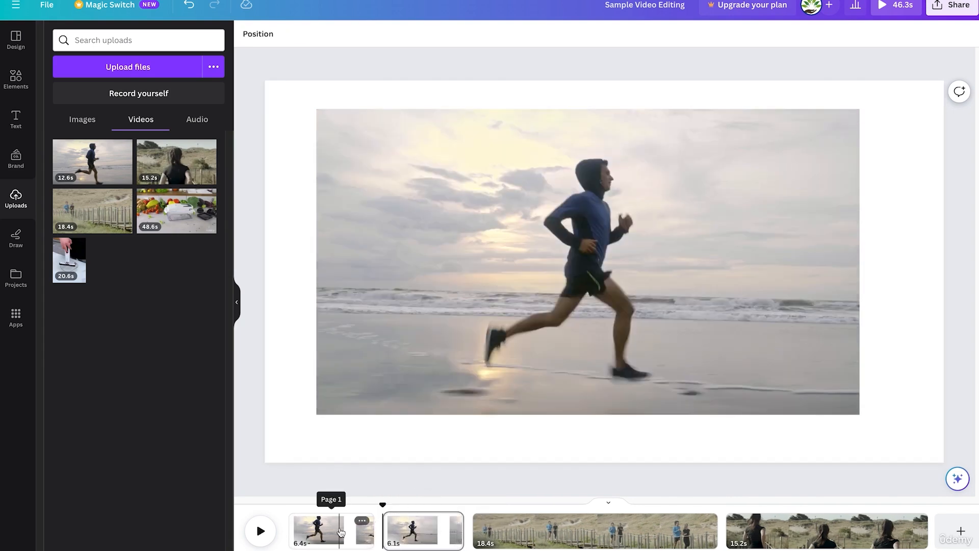
Step: Compare the two beach runner parts and split the first one near its middle into pages of 3.1 s and 3.2 s
left_click(320, 538)
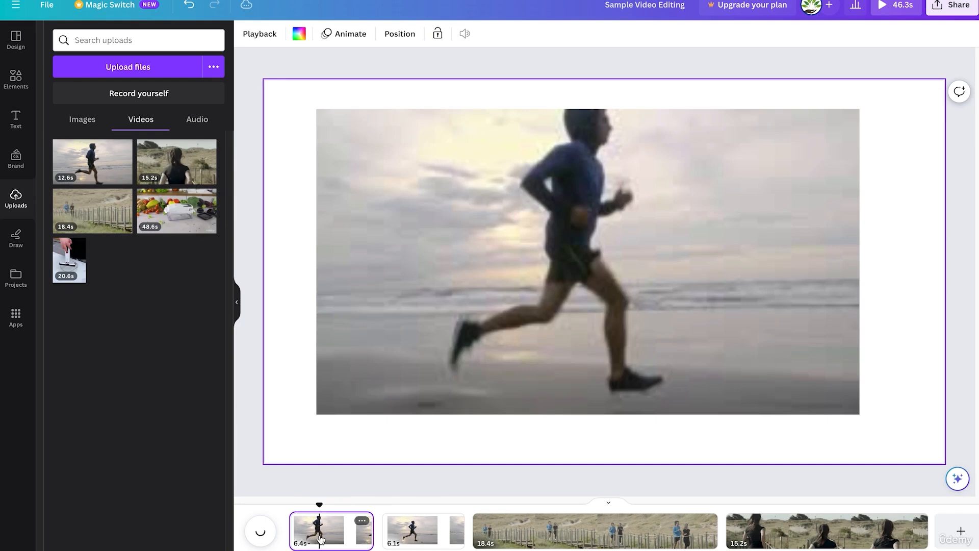
left_click(416, 533)
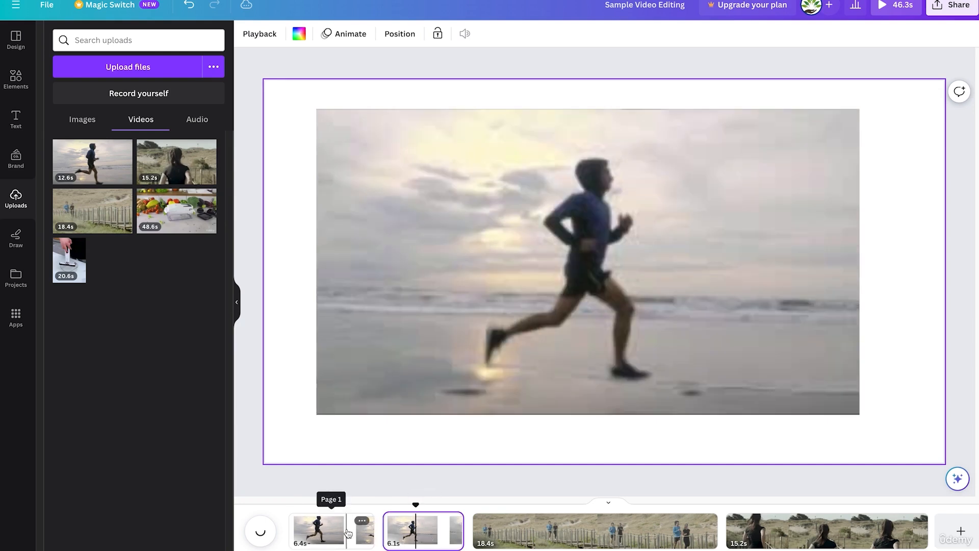
left_click(346, 534)
left_click(410, 534)
left_click(332, 531)
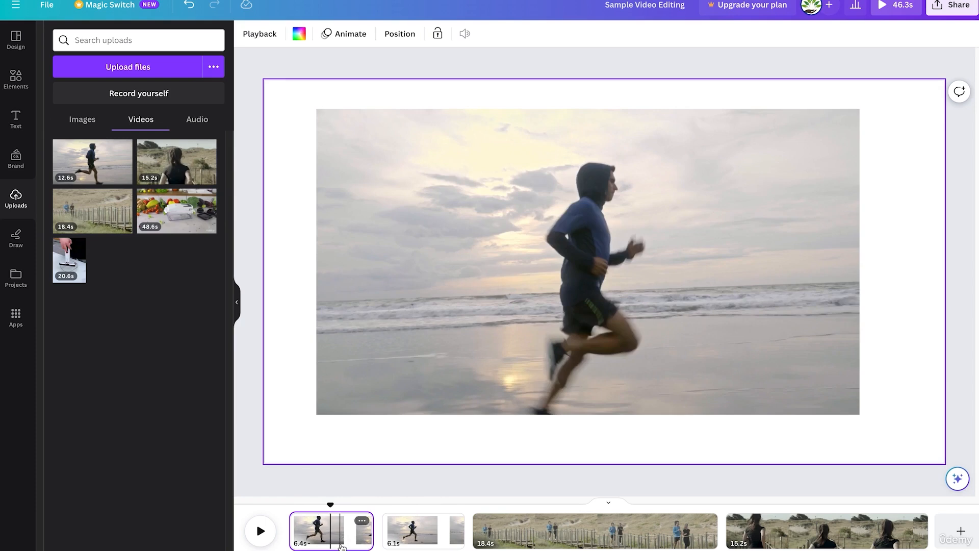
key("s")
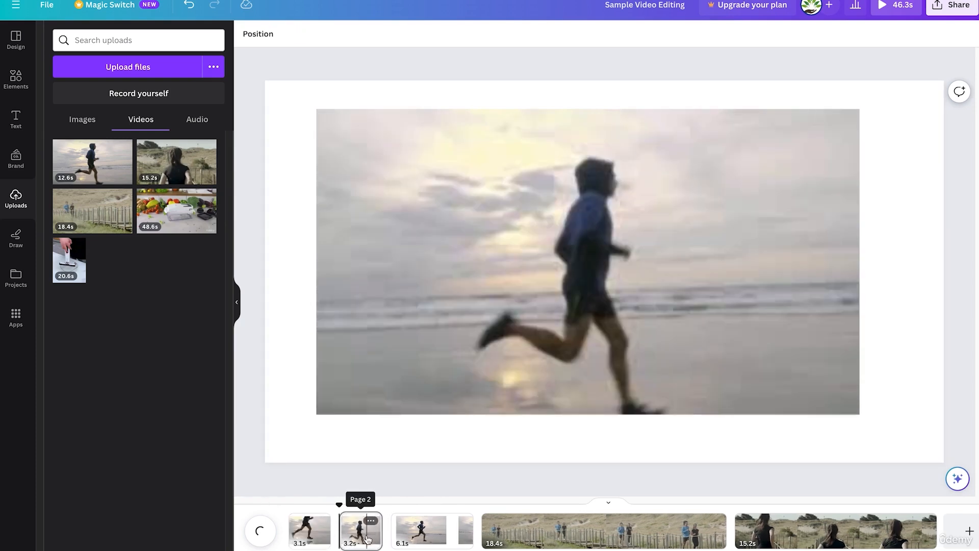
Step: Check the first two beach runner pages and examine the page options available for the second one
left_click(313, 534)
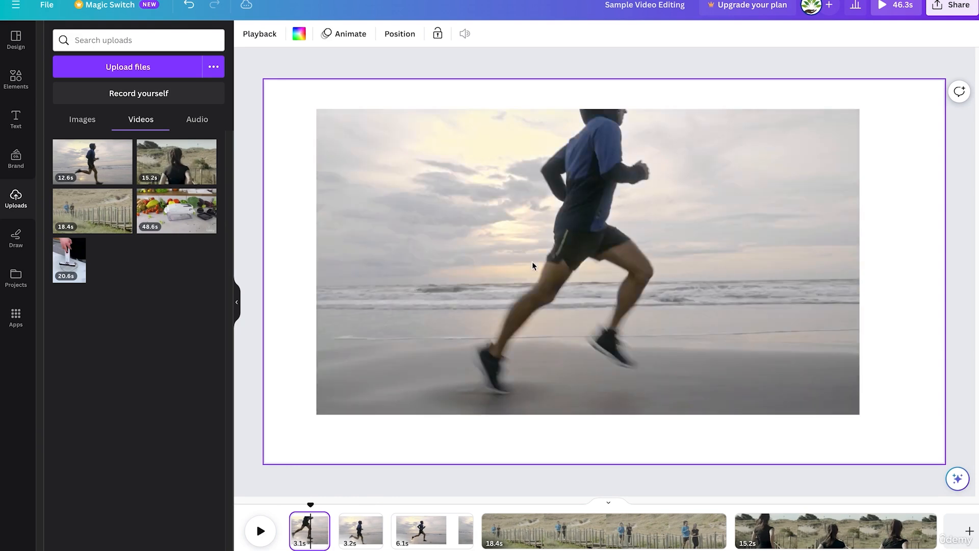
left_click(351, 530)
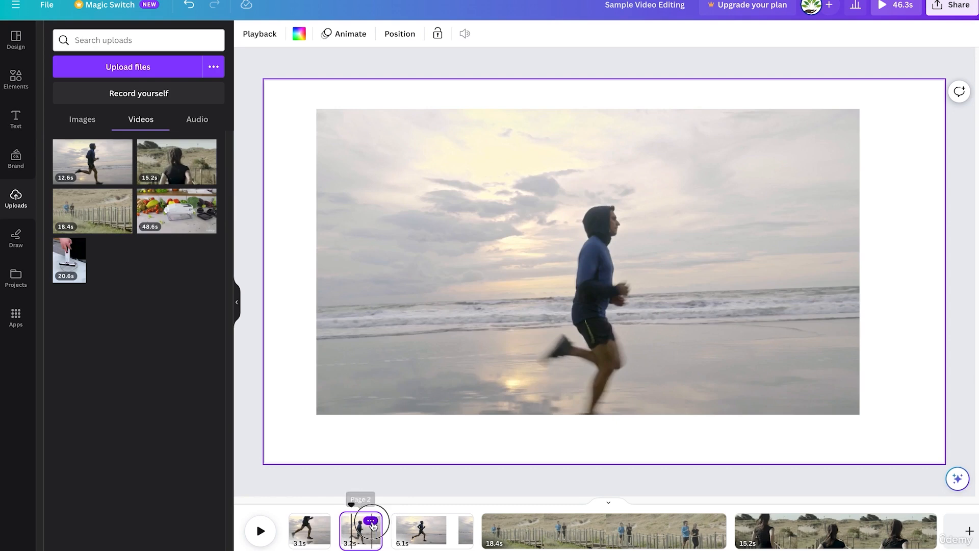
left_click(371, 521)
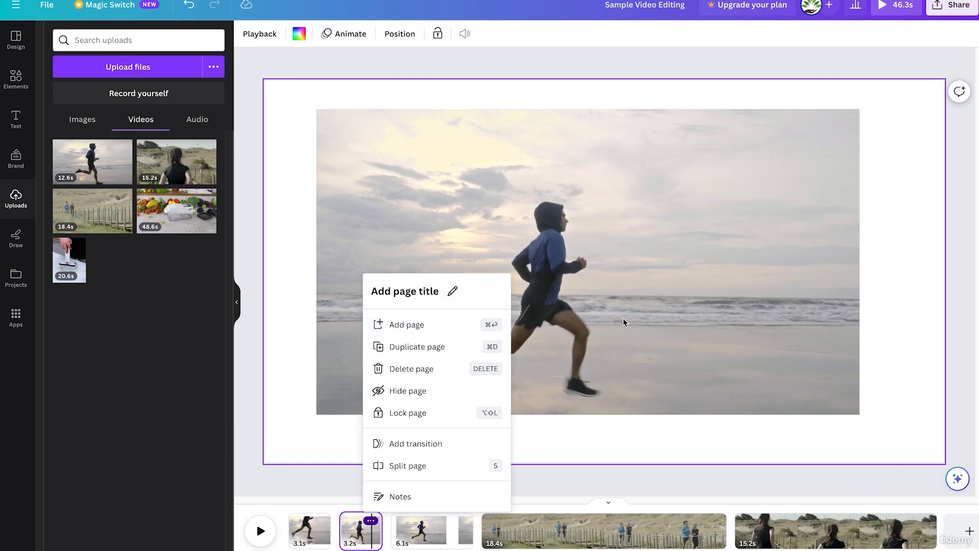
left_click(589, 484)
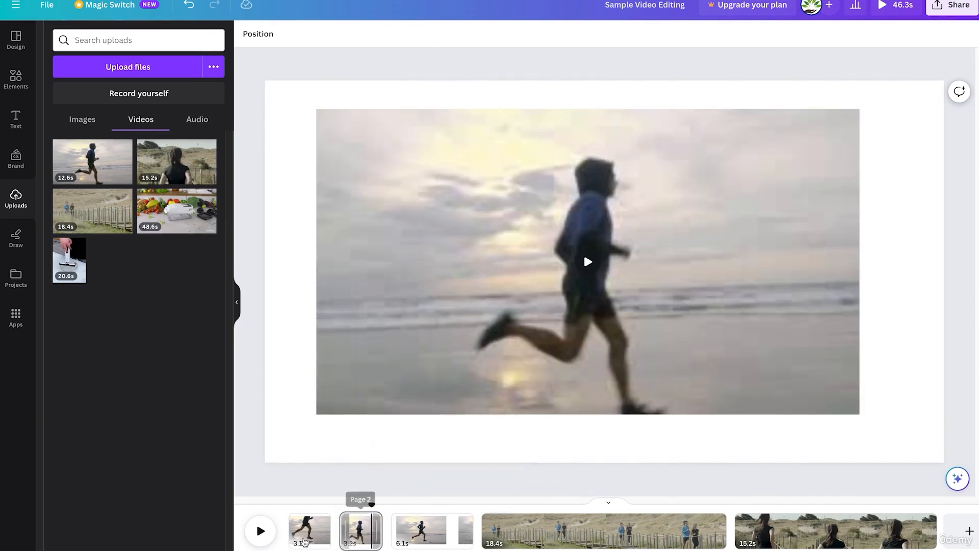
Step: Trim the start of the fourth page's boardwalk clip to leave 12.2 s, and extend it back to 18.4 s
left_click(535, 533)
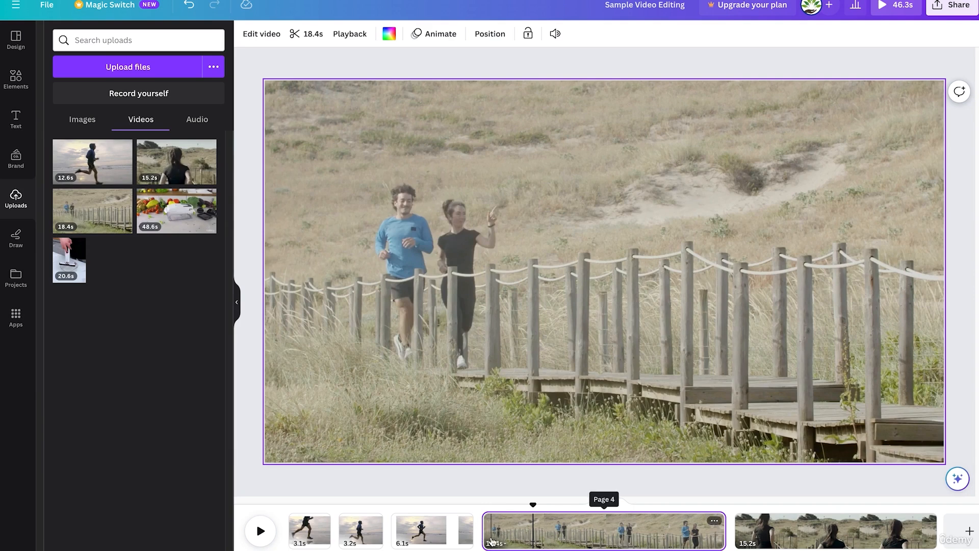
mouse_move(484, 533)
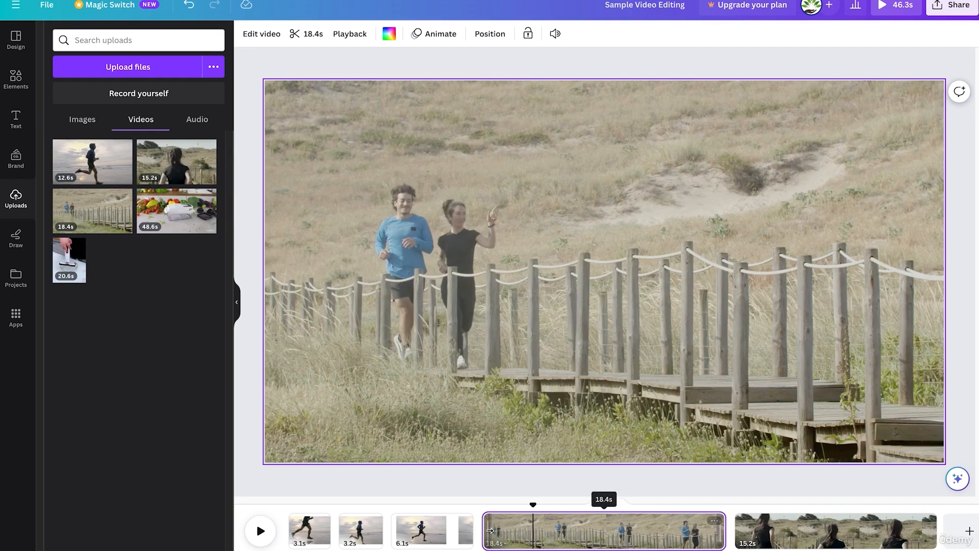
left_click_drag(486, 530, 566, 531)
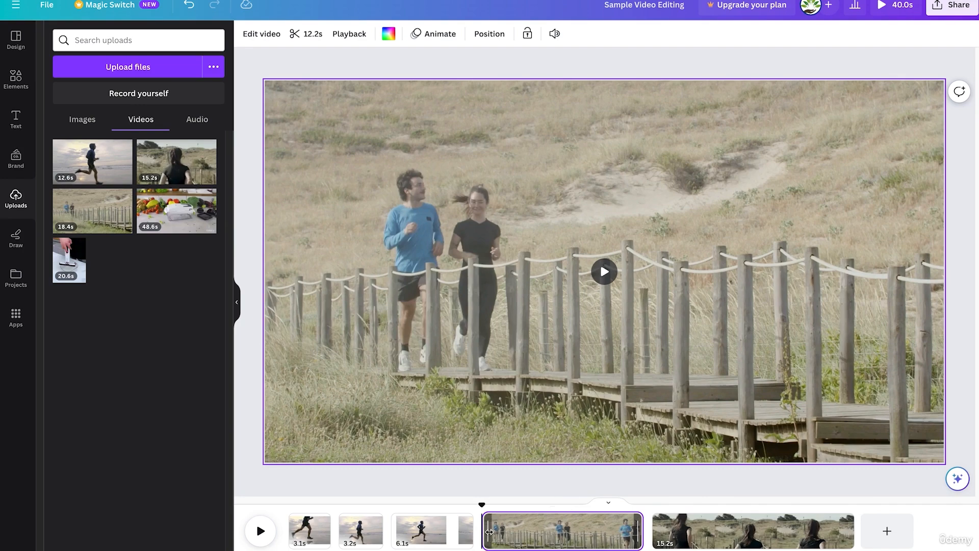
left_click_drag(489, 532, 402, 529)
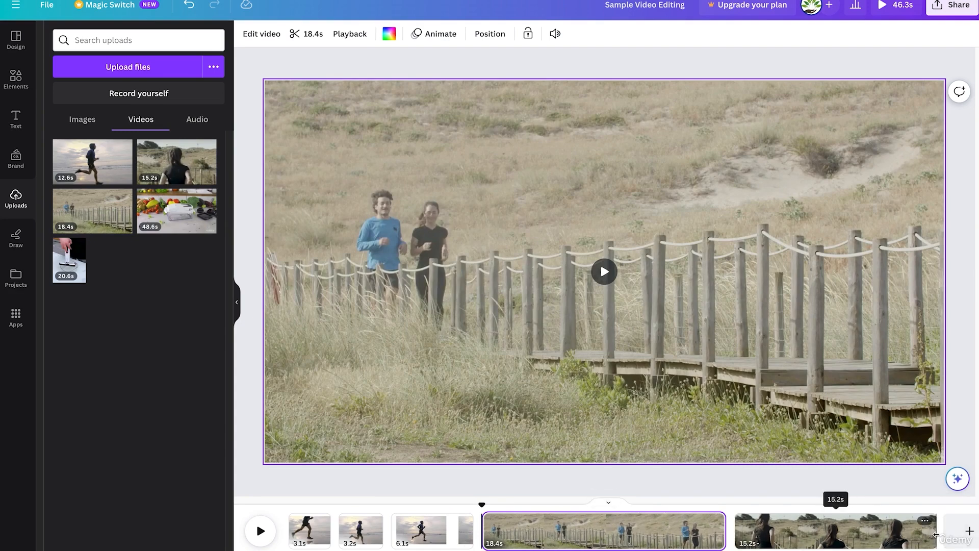
Step: Trim the end of the last page's clip to a duration of 10.6 s
left_click_drag(937, 534, 853, 535)
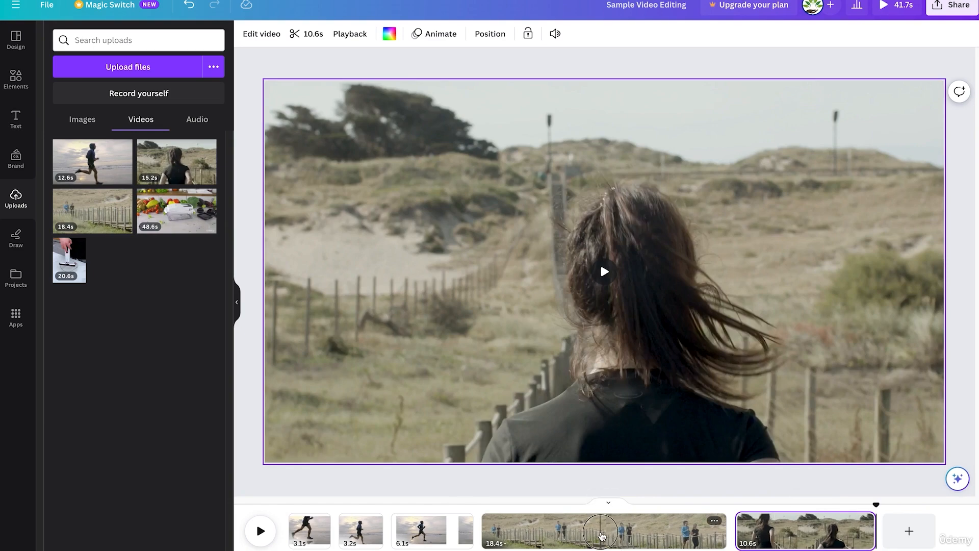
Step: Trim the fourth page's boardwalk clip at both its start and end to a duration of 15.1 s
left_click(603, 536)
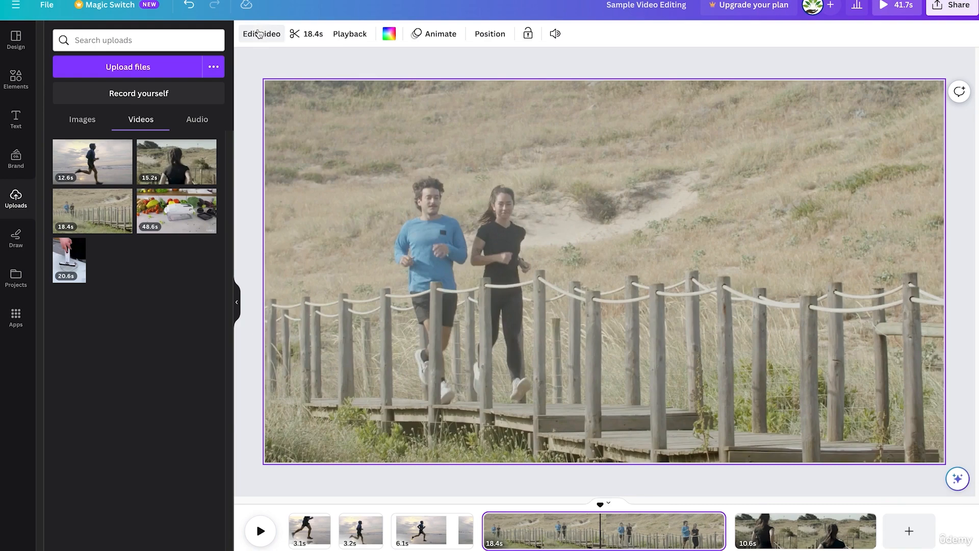
left_click(308, 35)
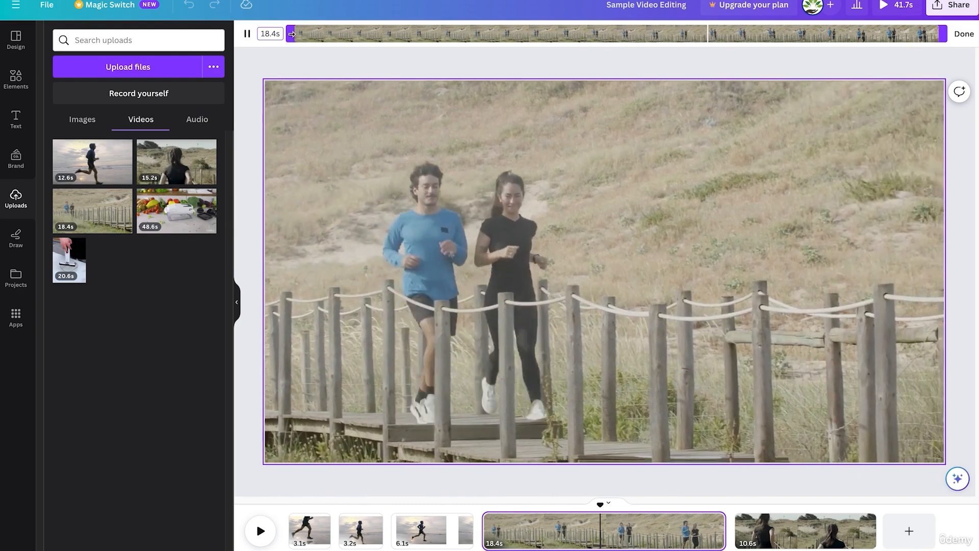
left_click_drag(292, 34, 457, 35)
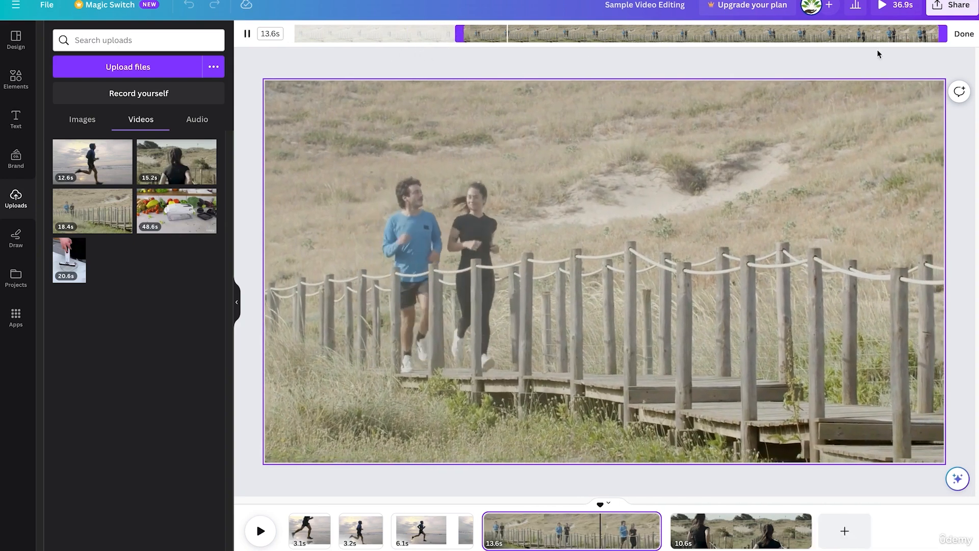
left_click_drag(943, 34, 807, 34)
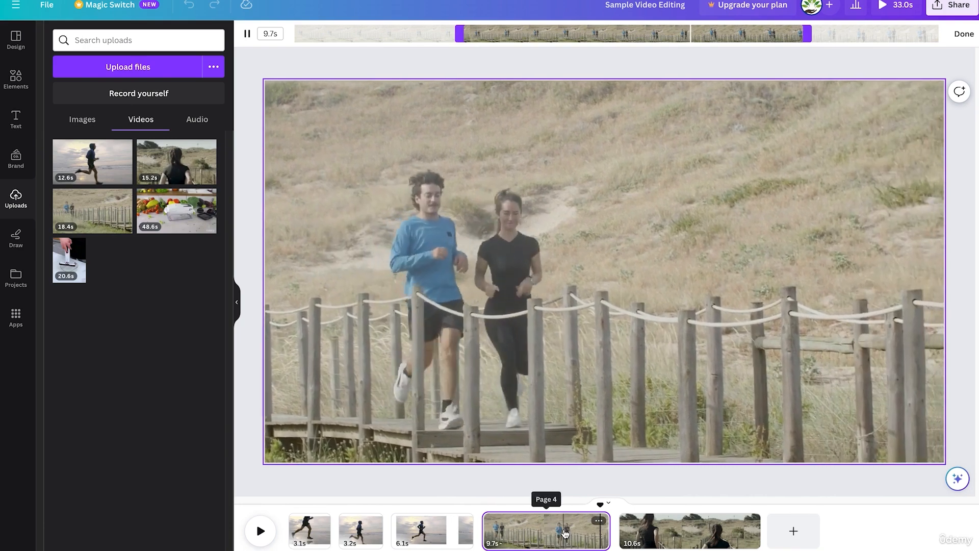
left_click(247, 33)
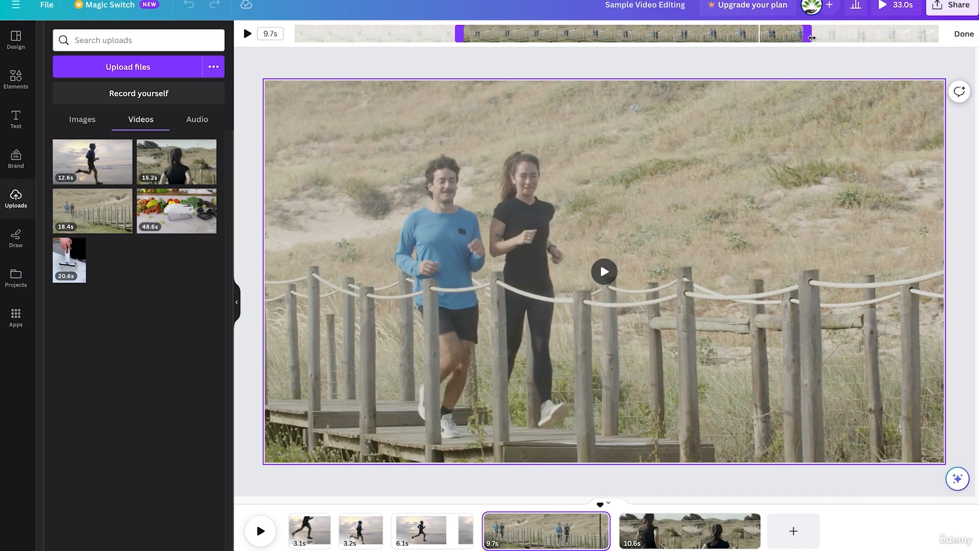
left_click_drag(809, 34, 884, 30)
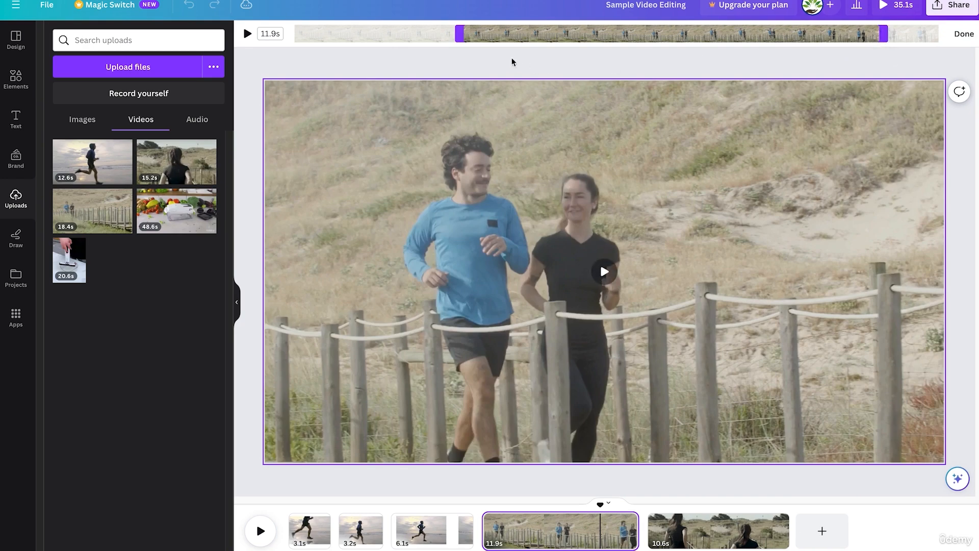
left_click_drag(464, 35, 348, 33)
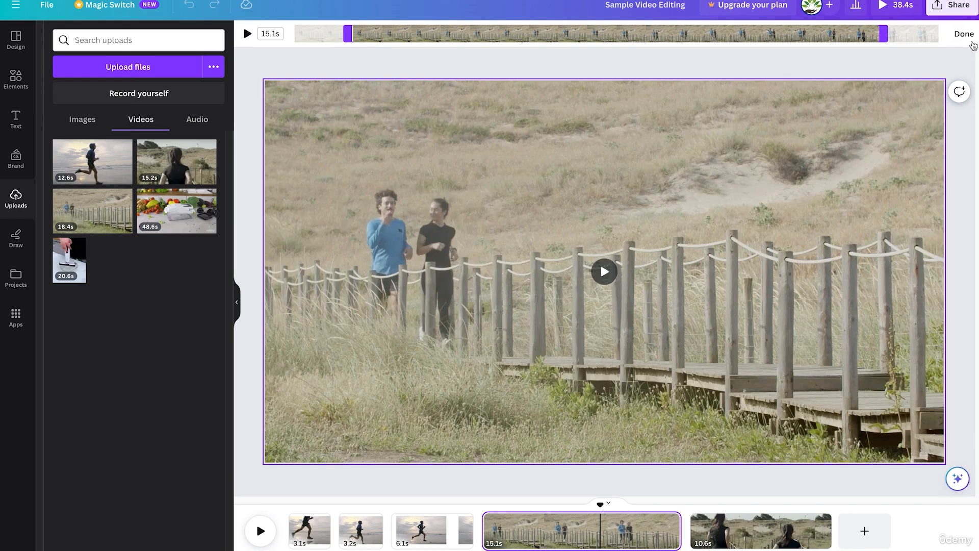
left_click(965, 34)
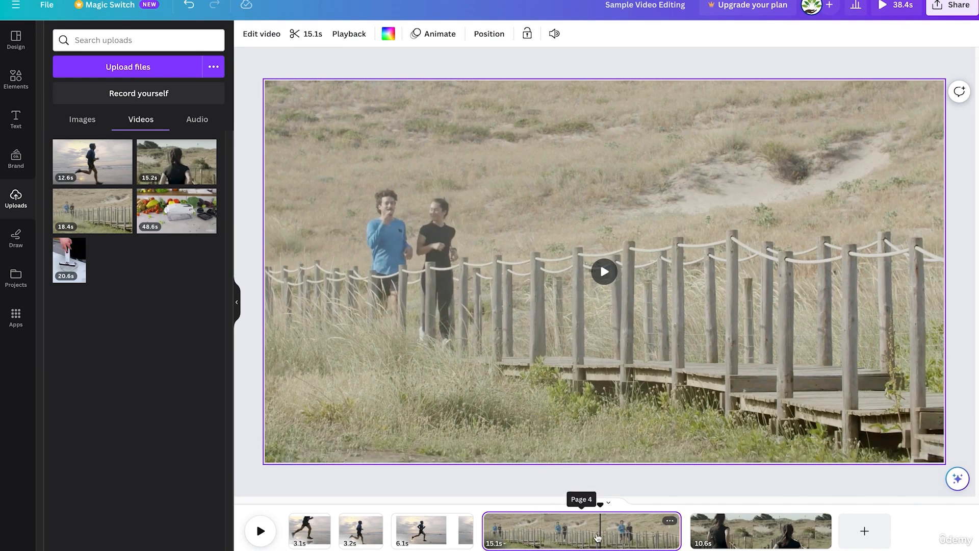
Step: Rearrange the timeline so the boardwalk clip is second, the 6.1 s beach clip third, the 10.6 s clip fourth and the 3.2 s clip last
left_click_drag(584, 525, 734, 526)
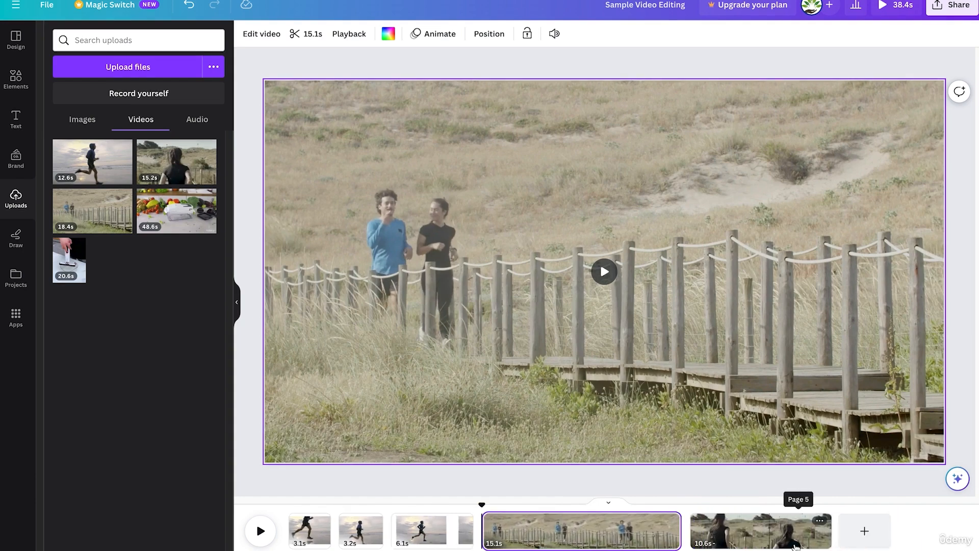
left_click_drag(437, 527, 637, 528)
left_click_drag(359, 530, 811, 528)
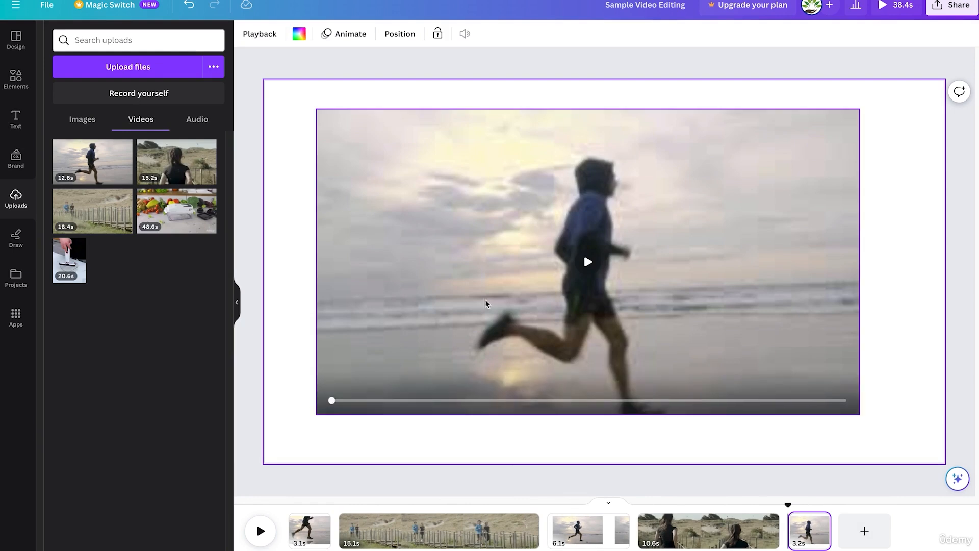
Step: Browse the video effects and the full filter collection, including Natural, Warm, Vivid and Vintage, for the boardwalk clip on the second page
left_click(476, 536)
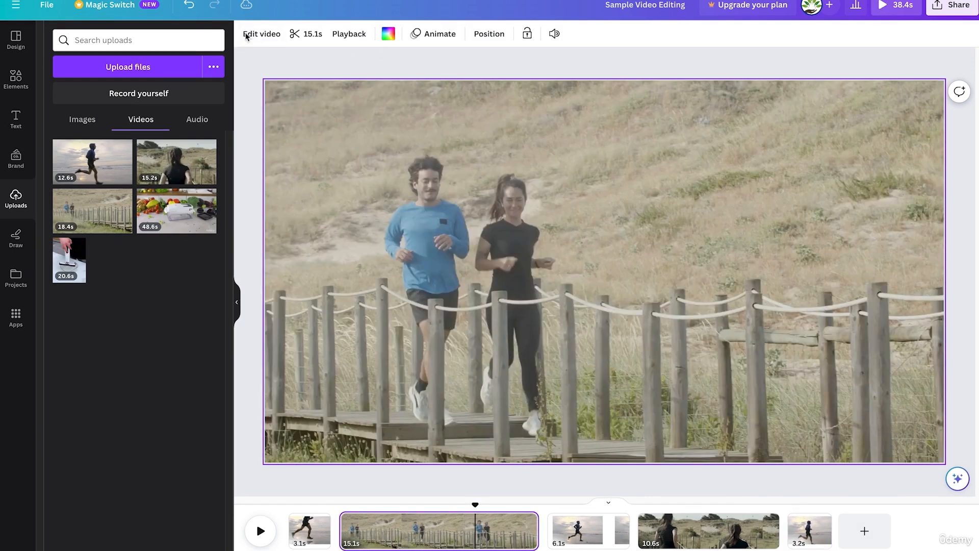
left_click(260, 35)
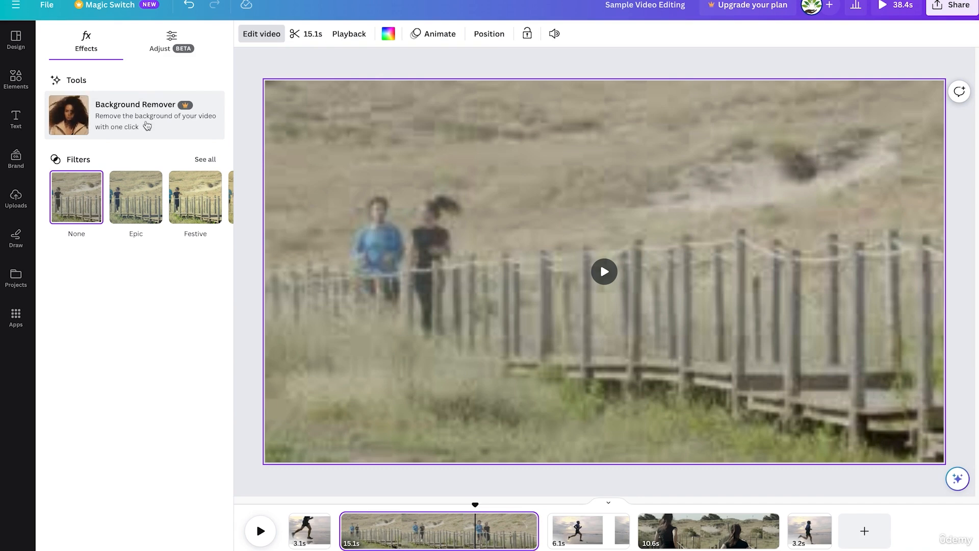
left_click(210, 160)
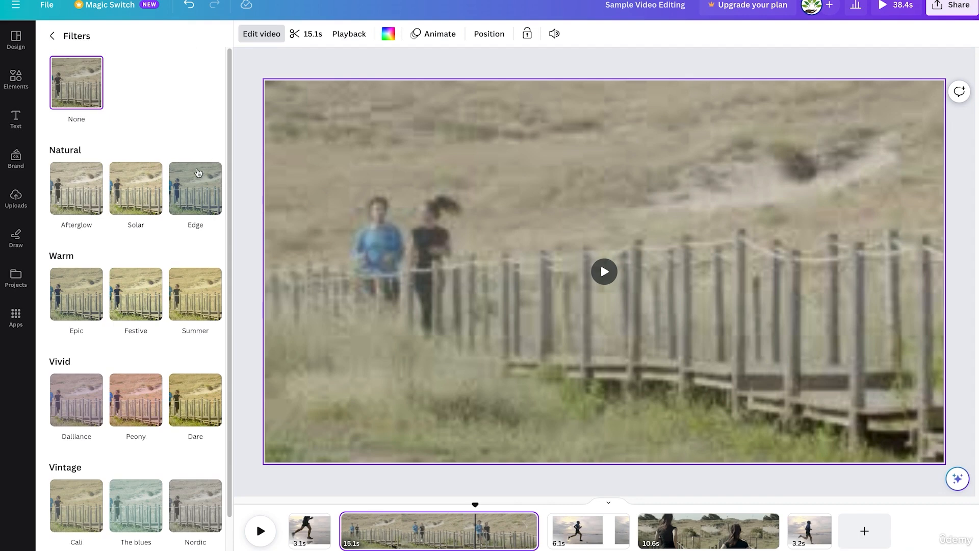
scroll(189, 191, "down", 2)
scroll(140, 260, "up", 2)
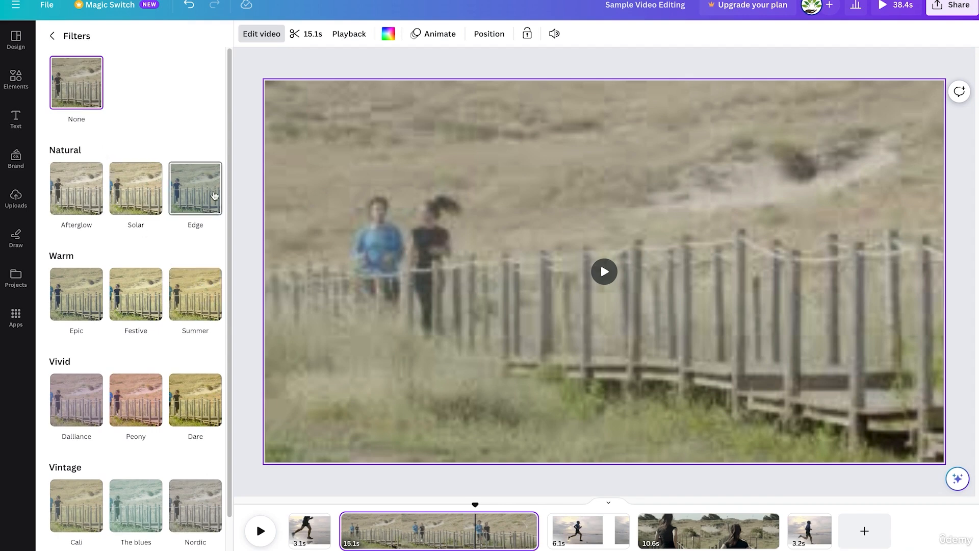
left_click(207, 293)
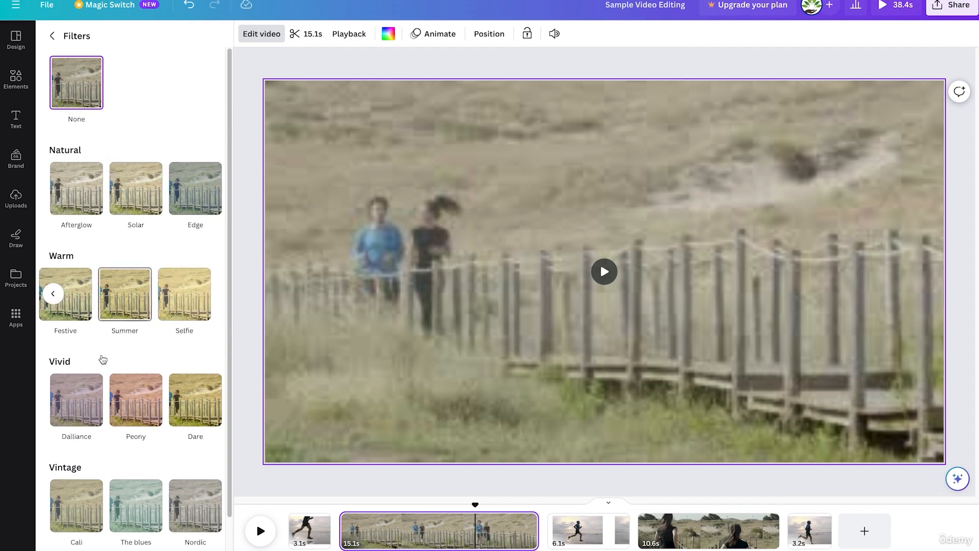
left_click(207, 399)
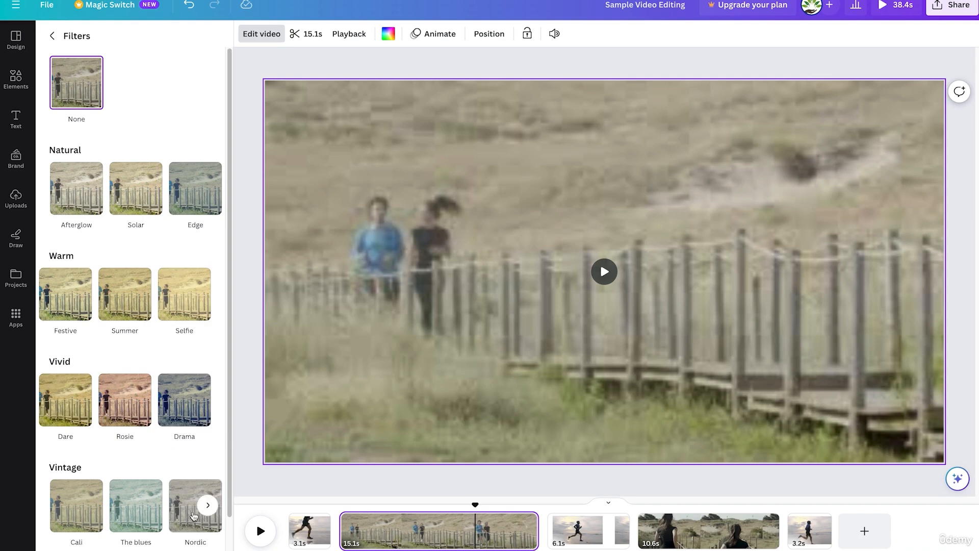
left_click(207, 505)
scroll(166, 369, "down", 2)
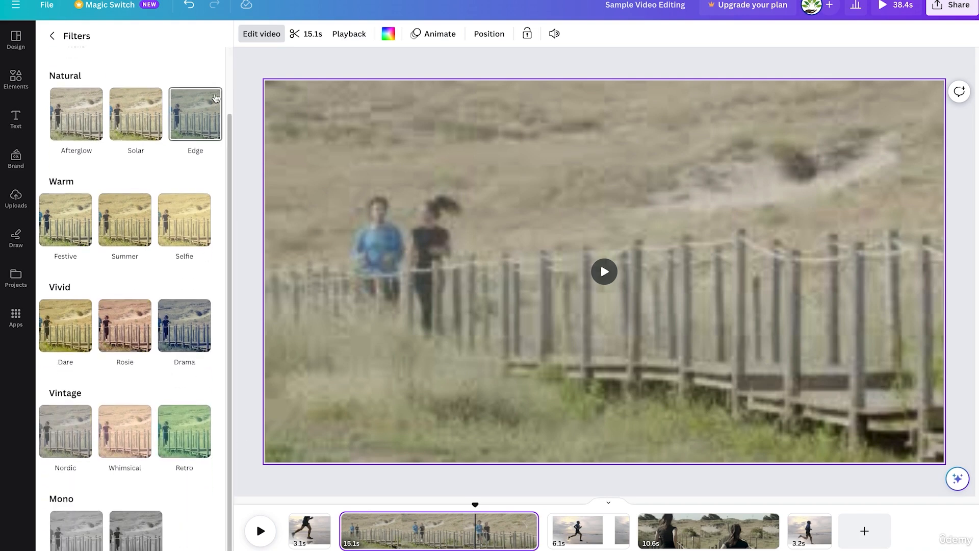
left_click(53, 36)
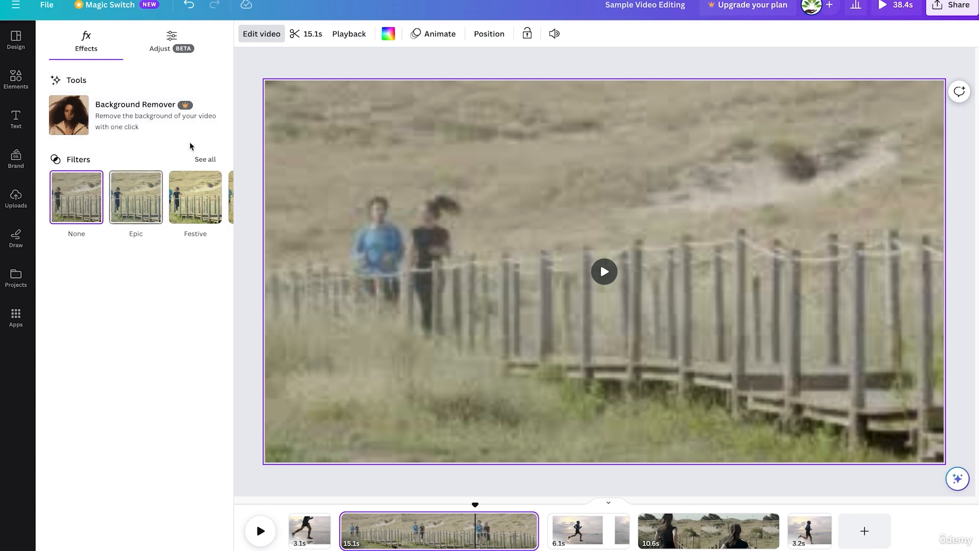
Step: Review the boardwalk clip's image adjustments, playback settings, background colours and page animations
left_click(150, 49)
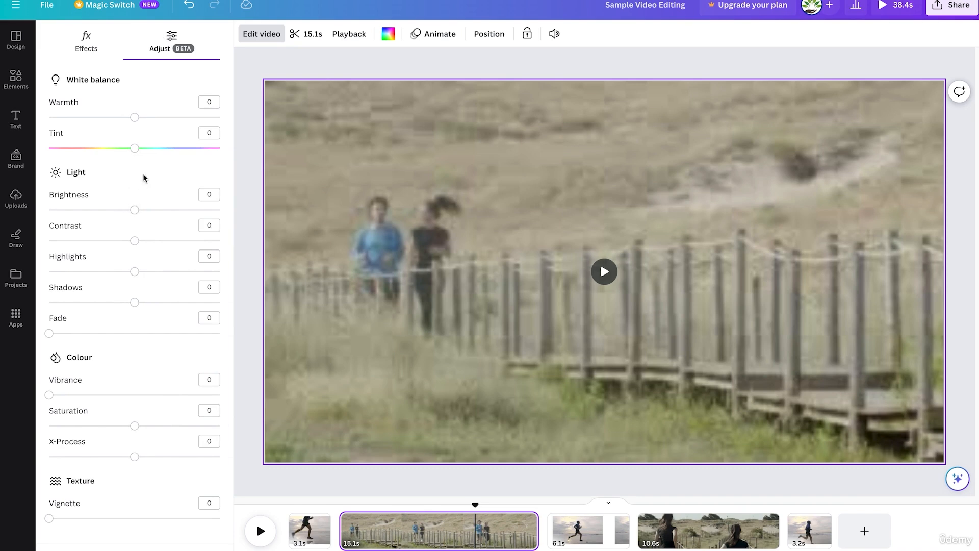
left_click(84, 45)
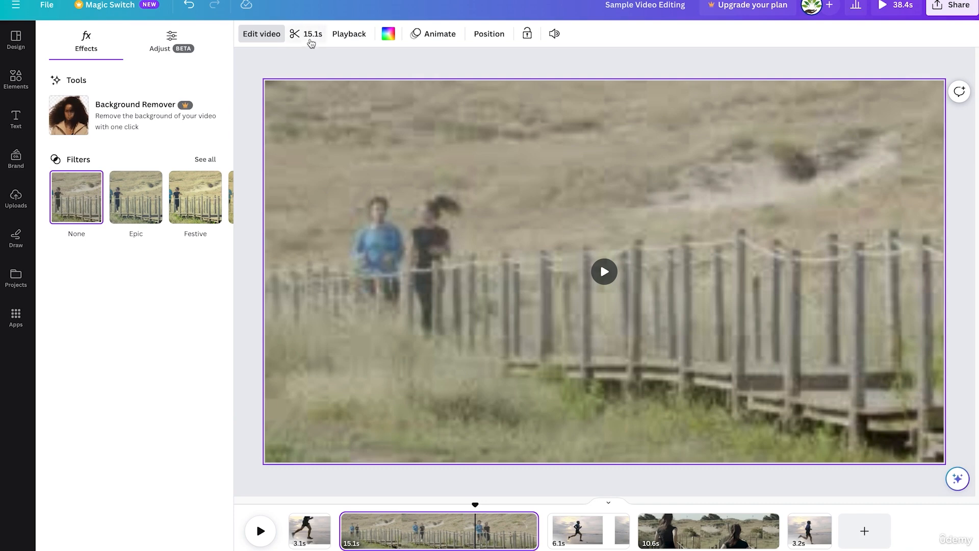
left_click(344, 34)
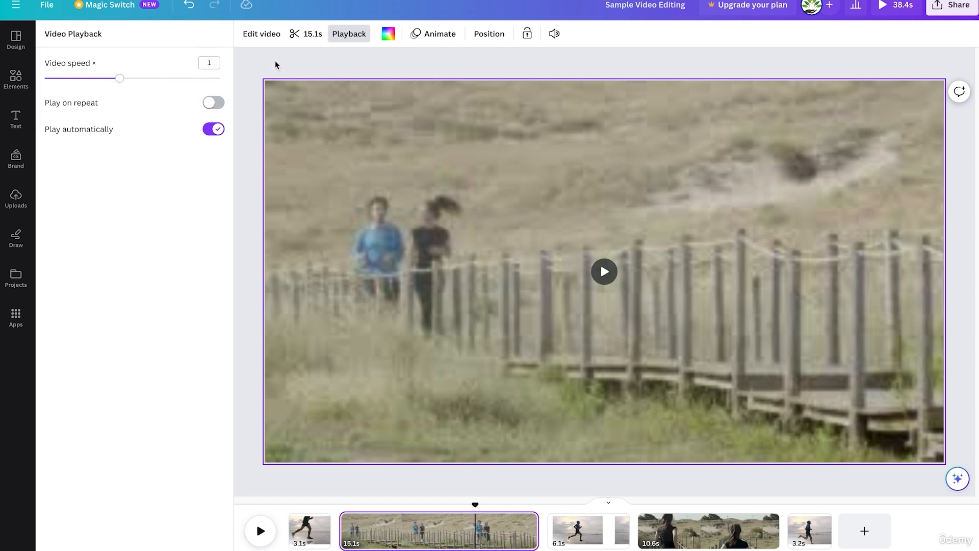
left_click(389, 33)
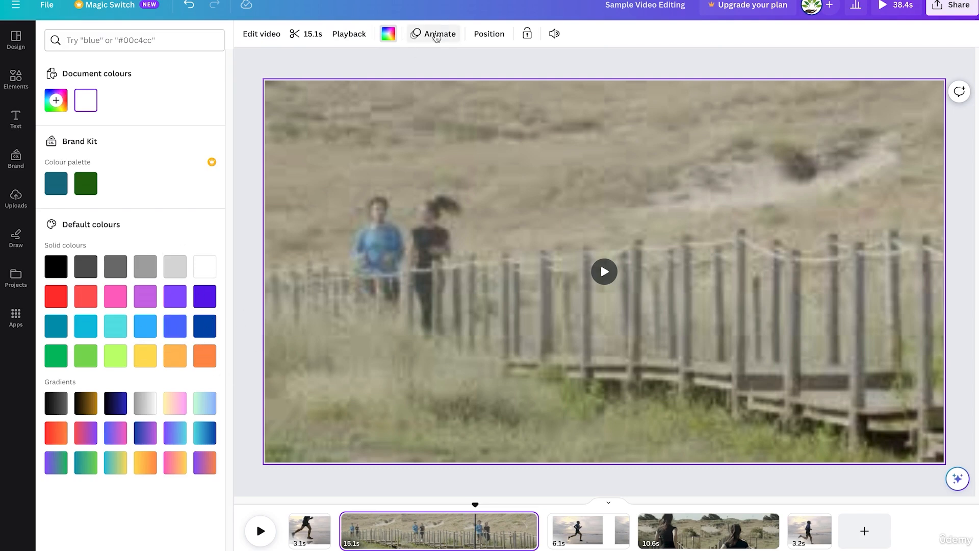
left_click(435, 35)
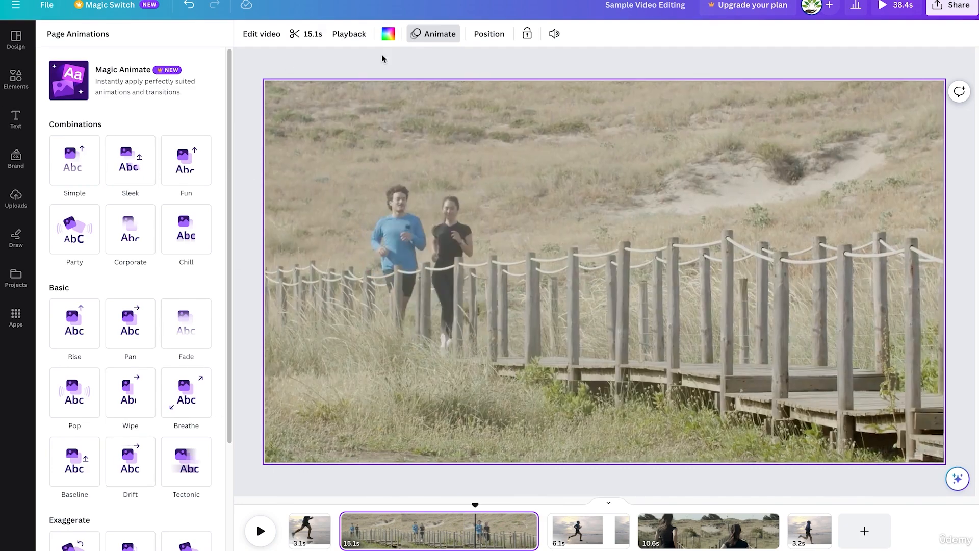
Step: Inspect the boardwalk page's arrangement, layer and video volume settings
left_click(492, 37)
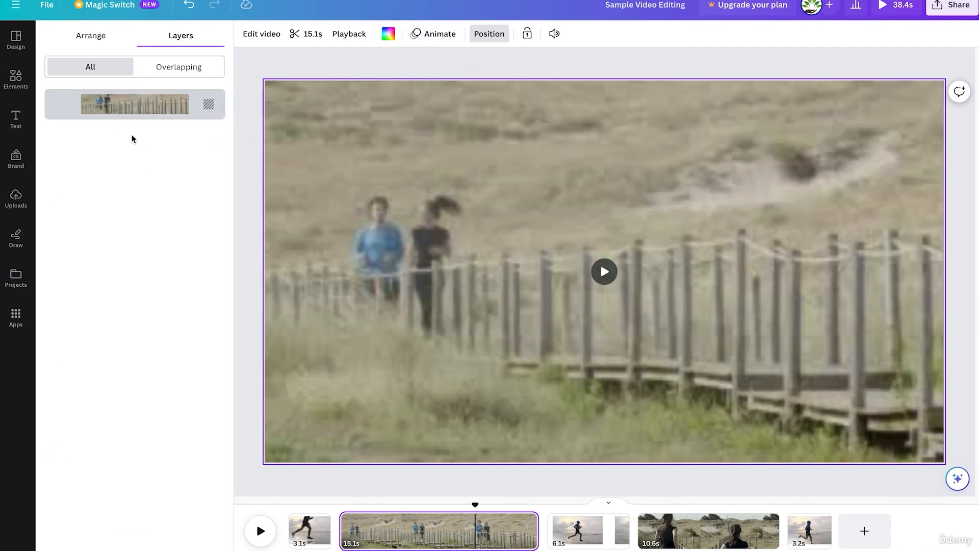
left_click(104, 34)
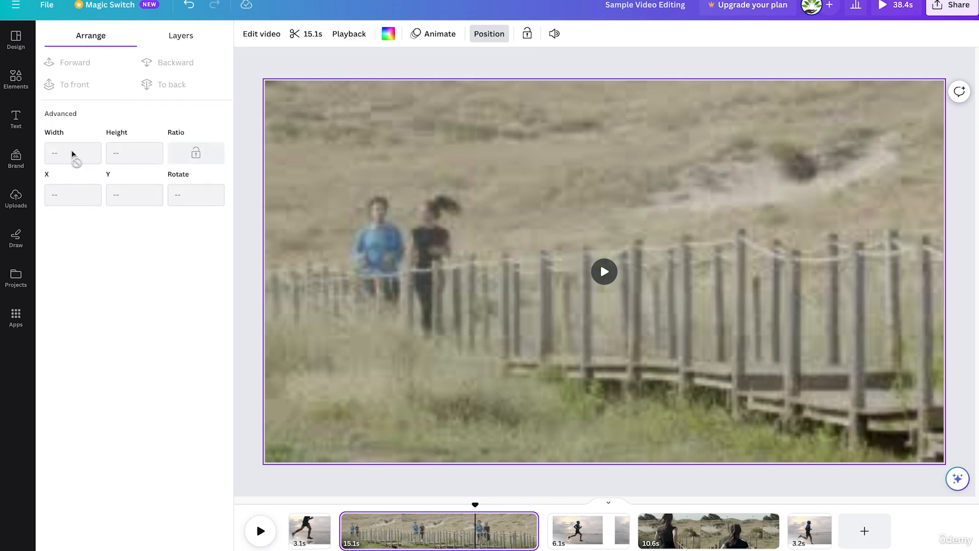
mouse_move(443, 265)
left_click(171, 42)
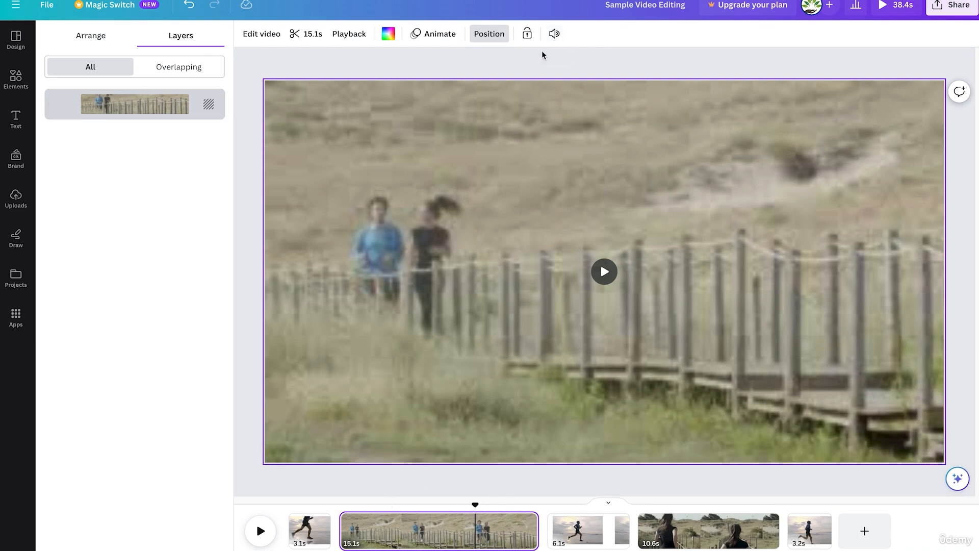
left_click(554, 34)
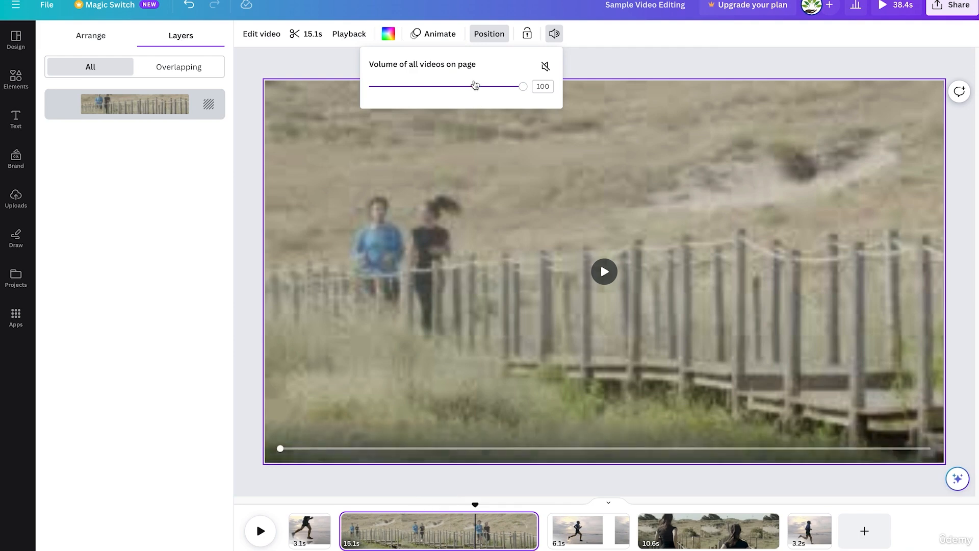
left_click(605, 69)
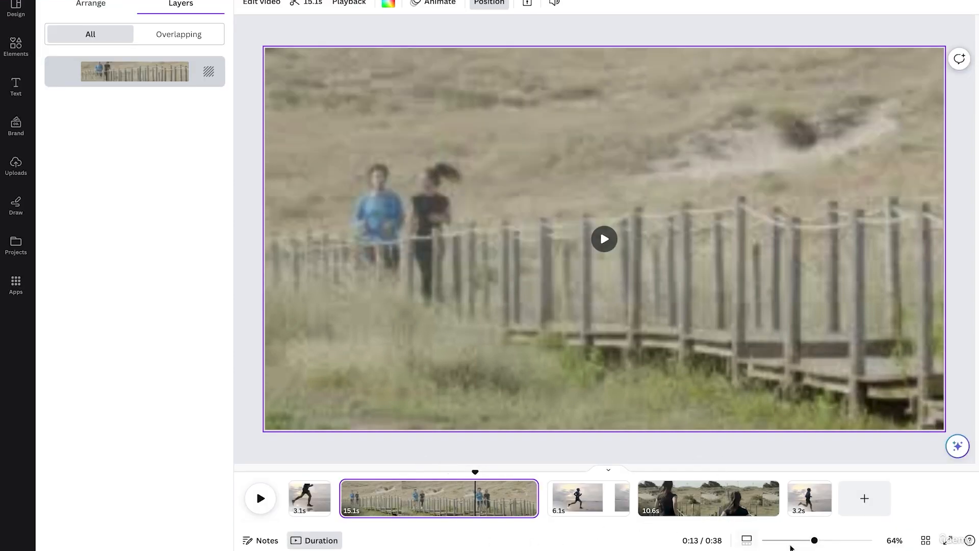
Step: Set the canvas zoom to 58% and the timeline zoom to 101%, and toggle the timeline off and back on
left_click_drag(815, 541, 811, 543)
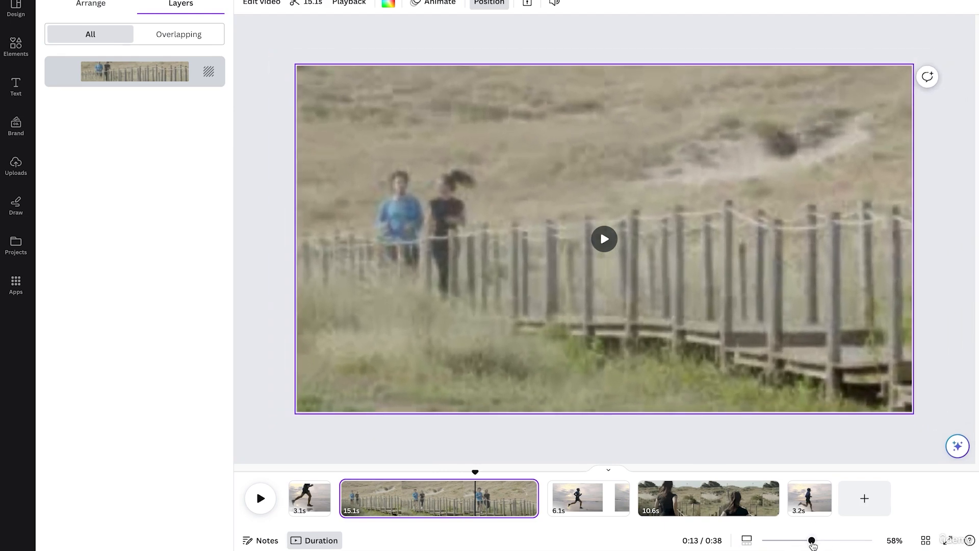
left_click(747, 542)
left_click_drag(784, 544, 783, 542)
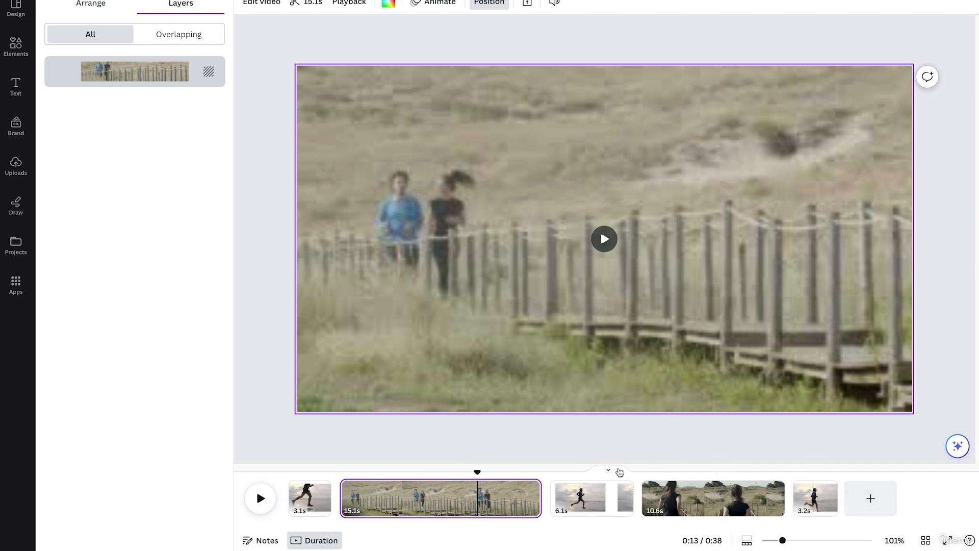
left_click(610, 468)
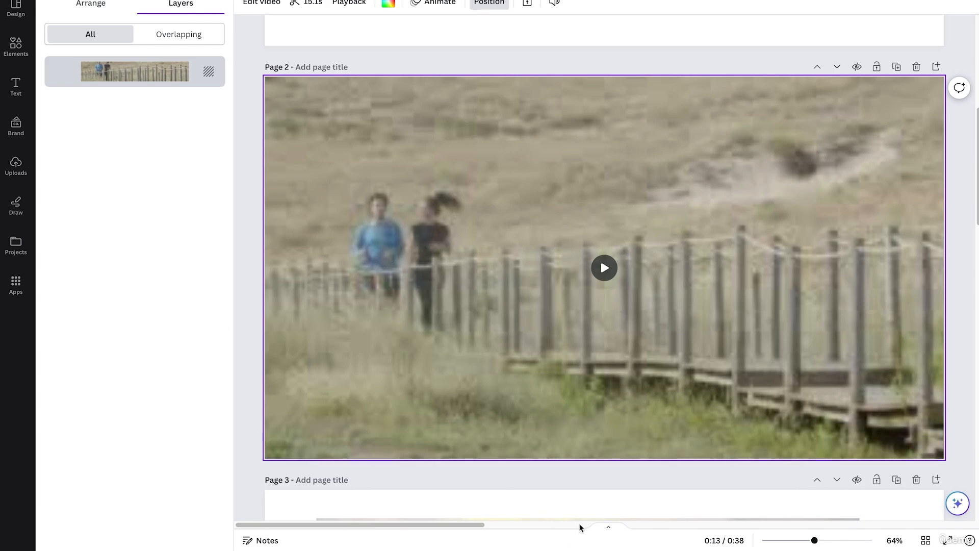
left_click(608, 528)
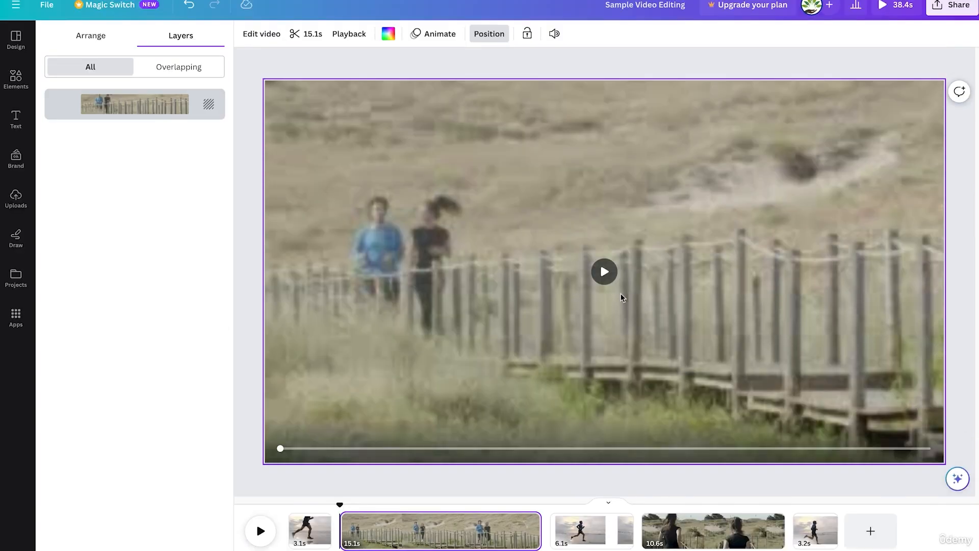
Step: Check the additional options available for the boardwalk video on the canvas
left_click(464, 171)
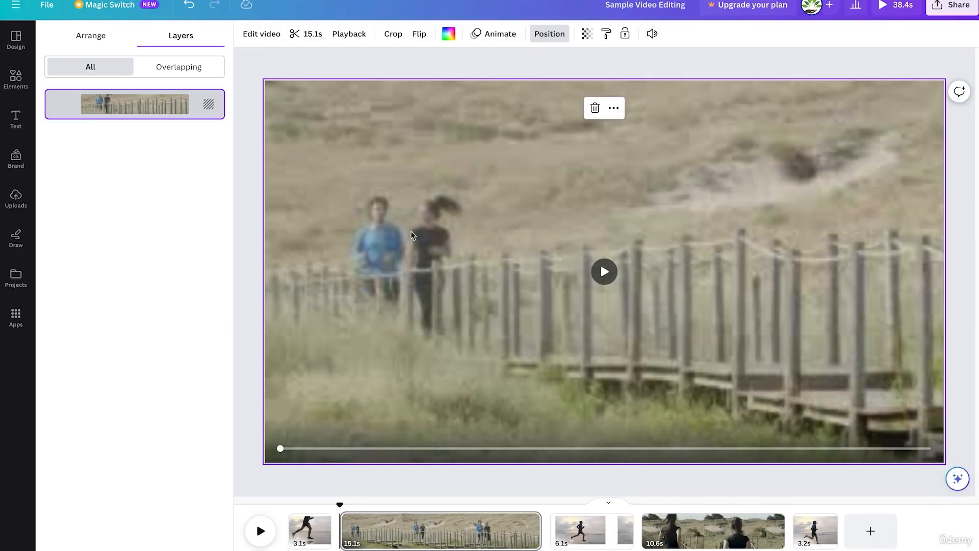
left_click(614, 108)
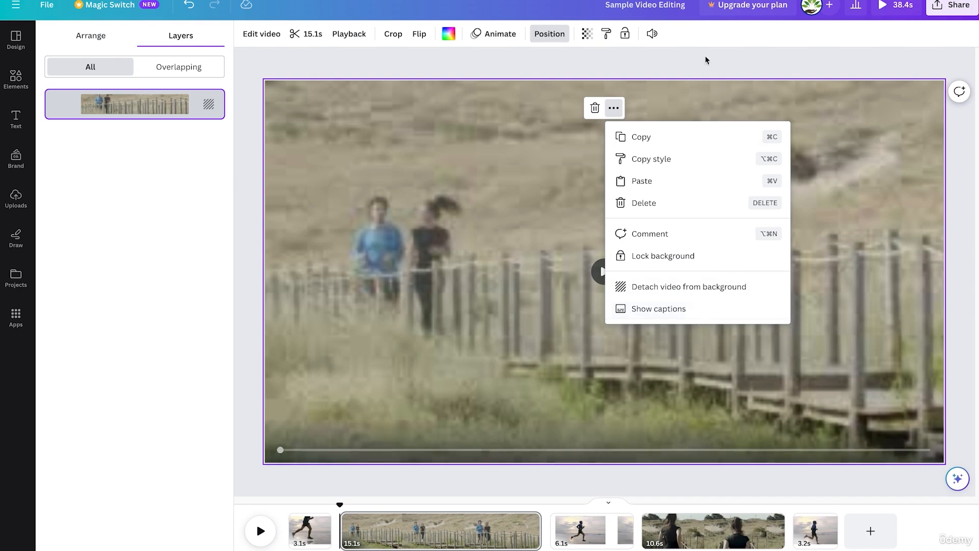
left_click(716, 108)
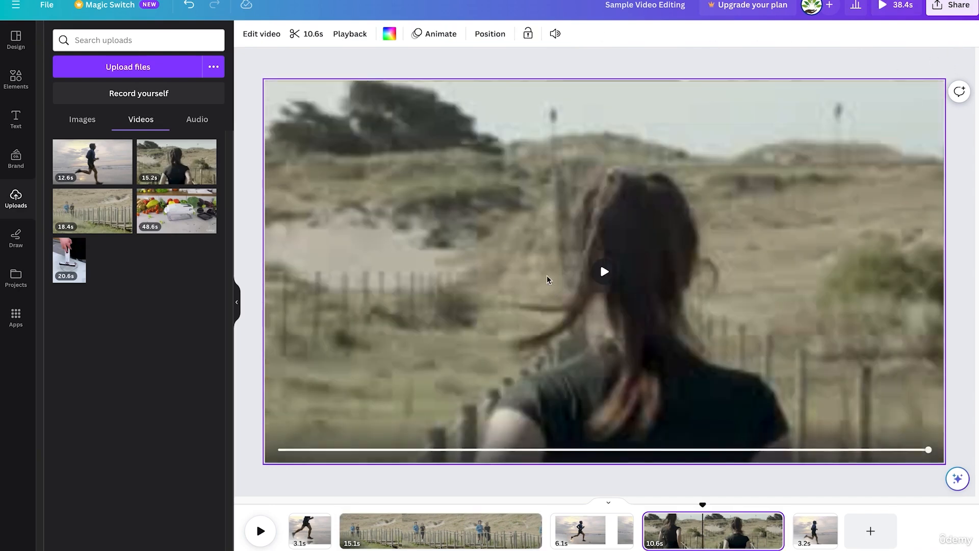
Step: Rotate the fourth page's video of the woman seen from behind to -13 degrees within its crop
left_click(473, 80)
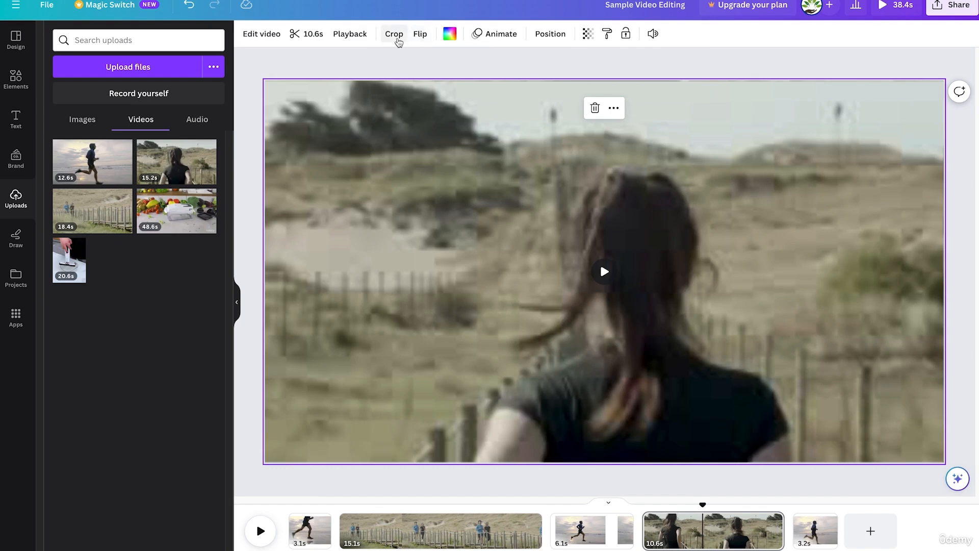
left_click(398, 36)
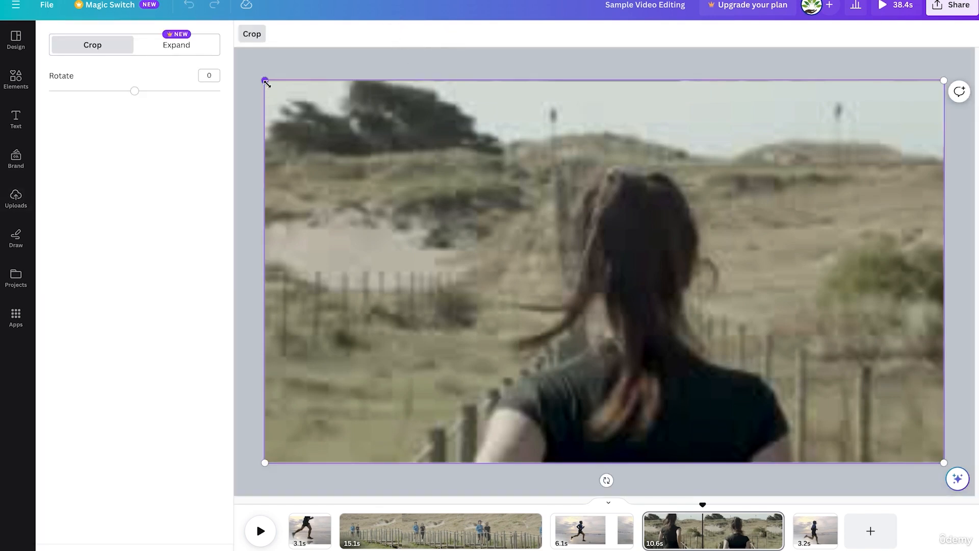
mouse_move(137, 91)
left_mouse_down()
mouse_move(131, 102)
mouse_move(108, 92)
mouse_move(129, 92)
left_mouse_up()
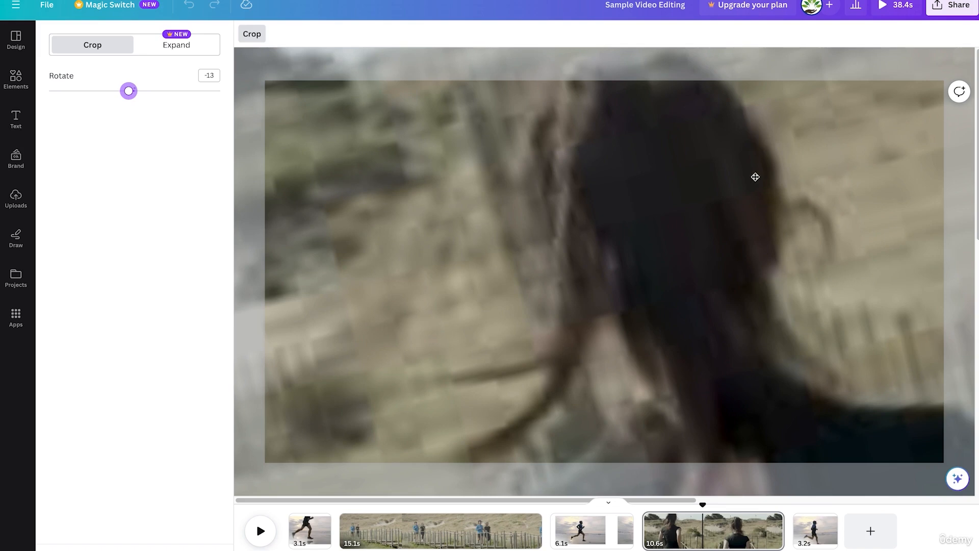
left_click(251, 33)
Step: Examine the flip choices and page animations available for the fourth page's rotated video
left_click(417, 36)
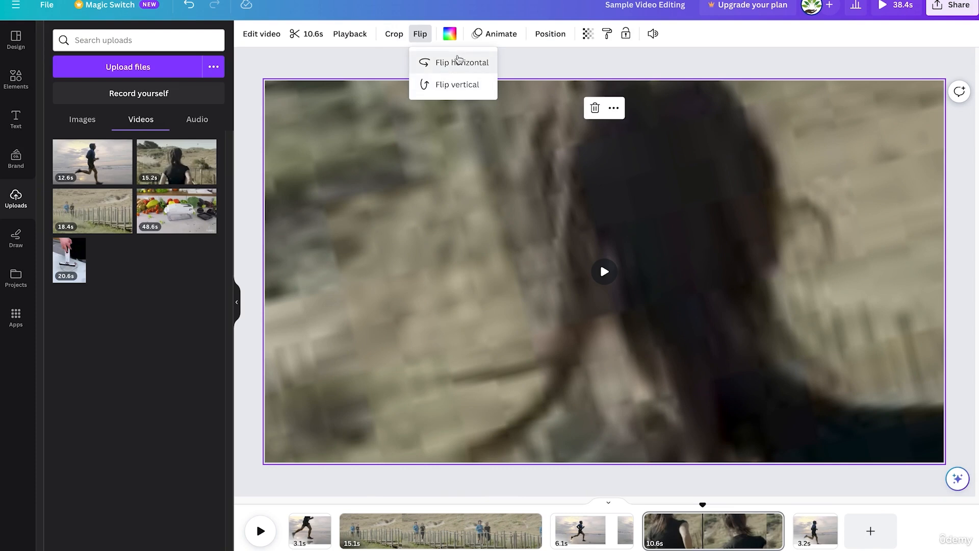
left_click(556, 55)
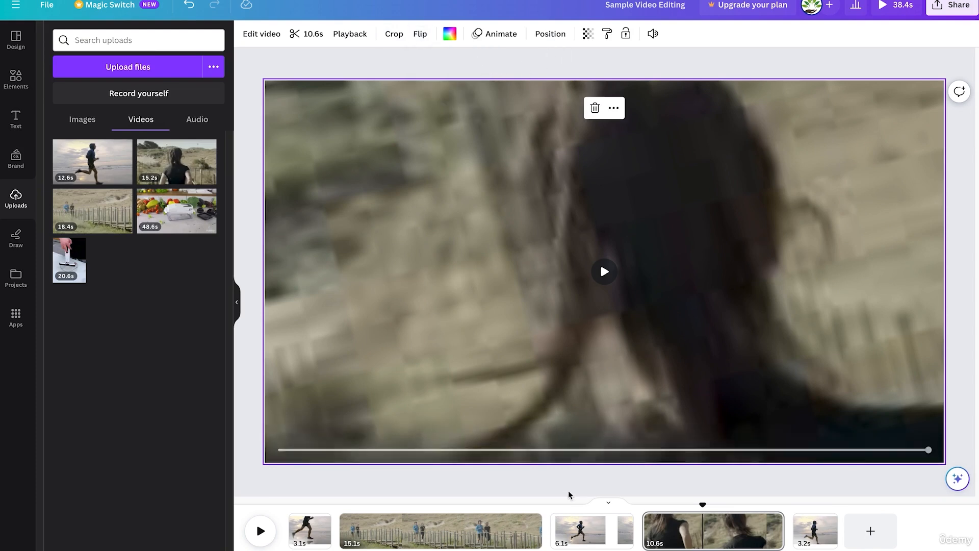
left_click(481, 533)
left_click(724, 530)
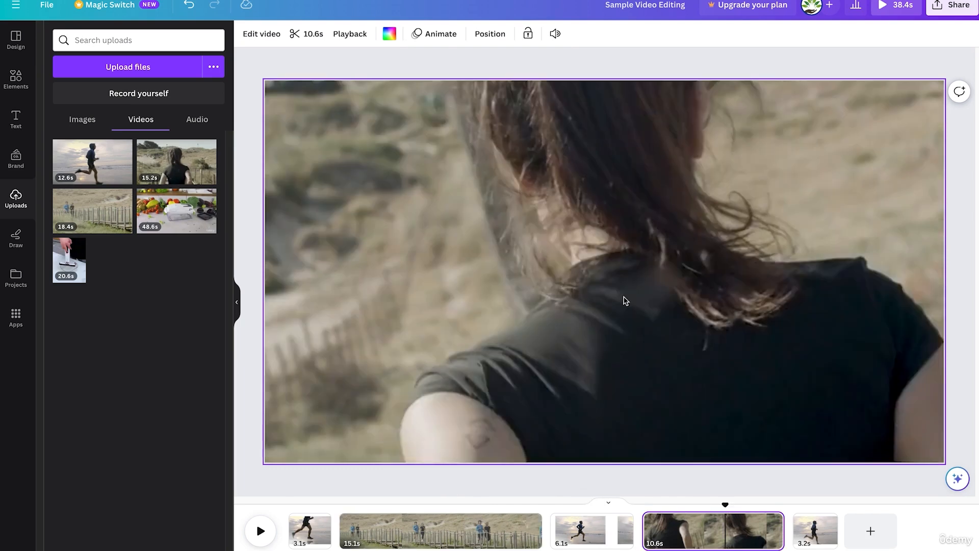
left_click(541, 193)
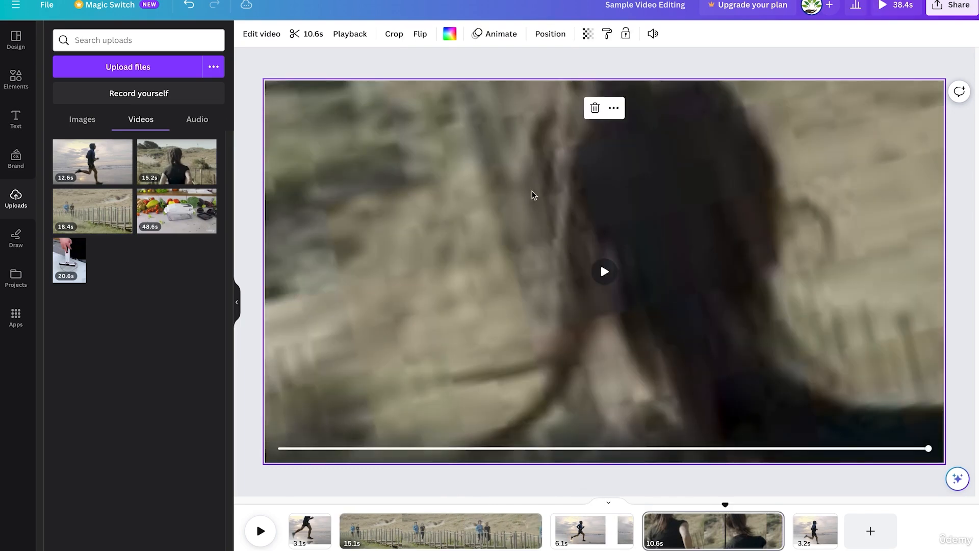
left_click(504, 33)
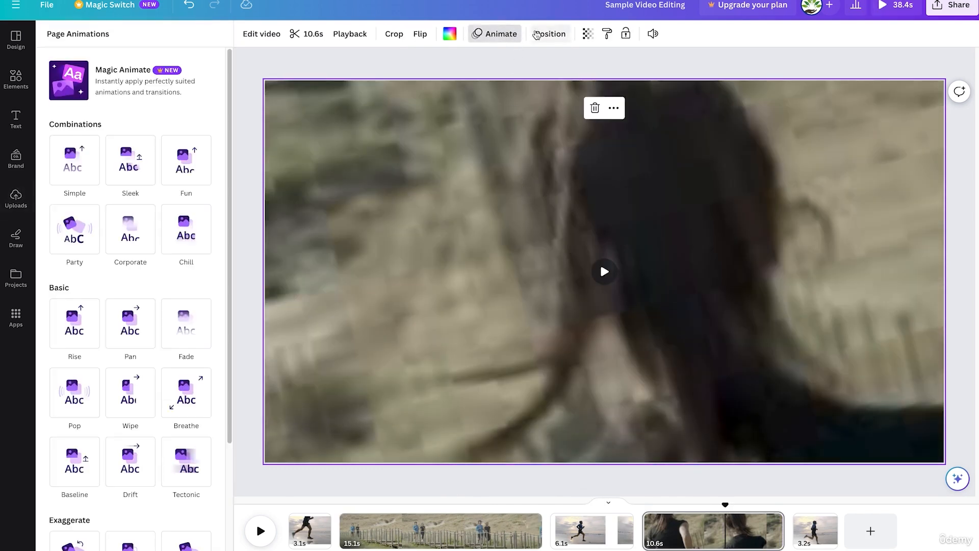
Step: Examine the layers and transparency settings of the fourth page's video, leaving transparency at 100
left_click(551, 33)
left_click(588, 35)
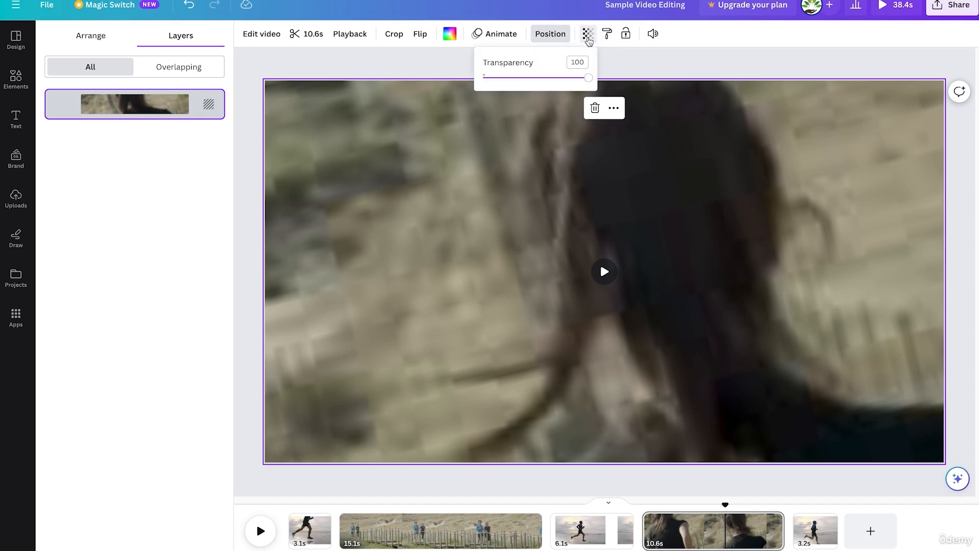
mouse_move(589, 80)
left_mouse_down()
mouse_move(531, 79)
mouse_move(589, 78)
left_mouse_up()
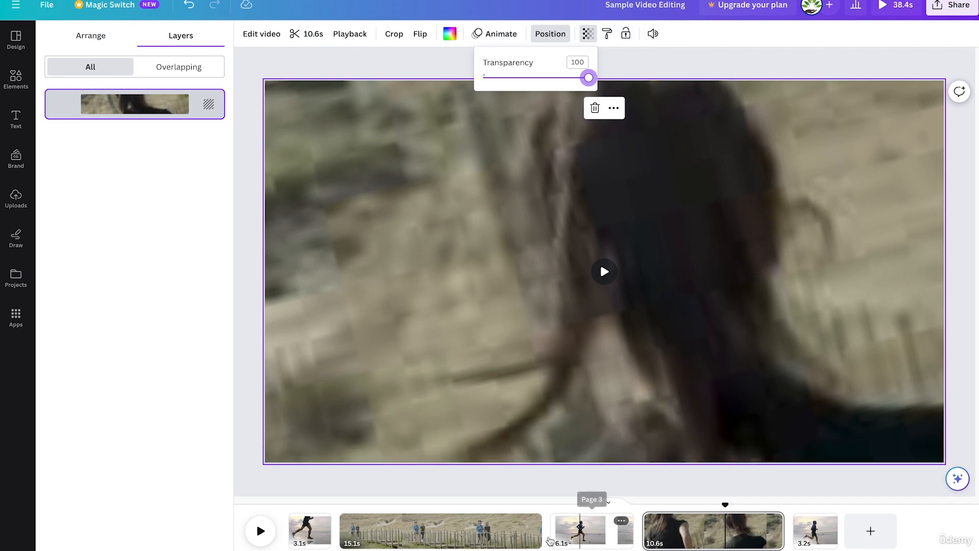
Step: Open the presenter notes for the second page's boardwalk video
left_click(492, 534)
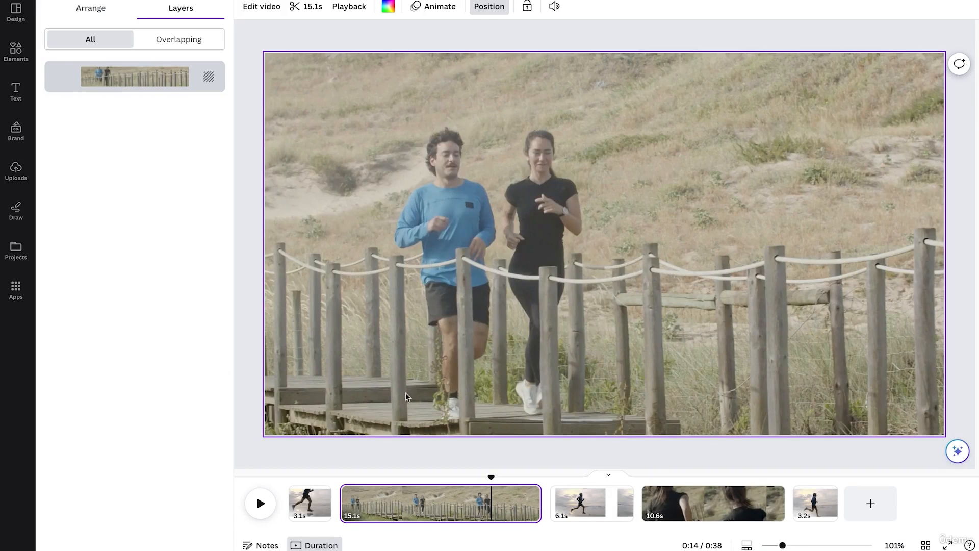
left_click(267, 546)
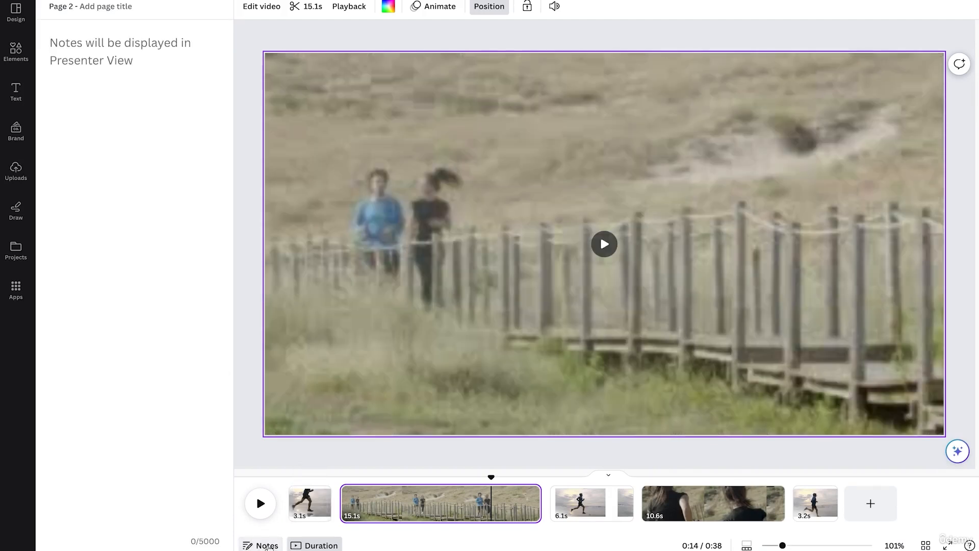
left_click(186, 52)
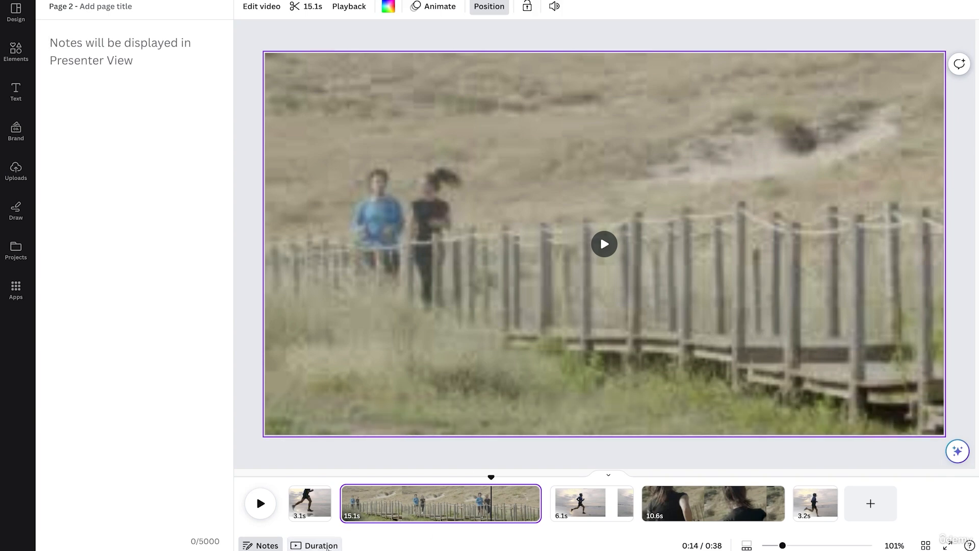
Step: Switch the timeline from durations to numbered page thumbnails and back to the duration view
left_click(328, 546)
left_click(327, 547)
left_click(328, 540)
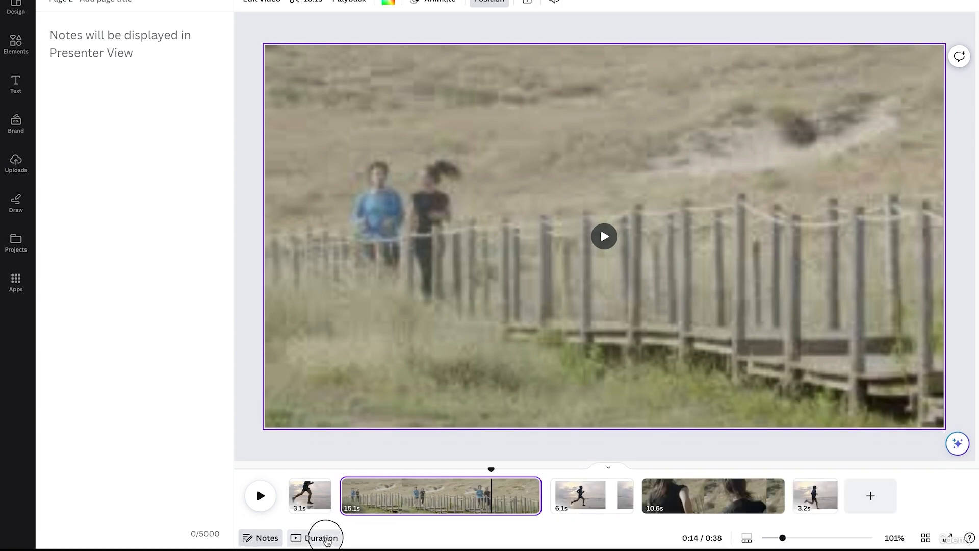
left_click(328, 540)
left_click(328, 540)
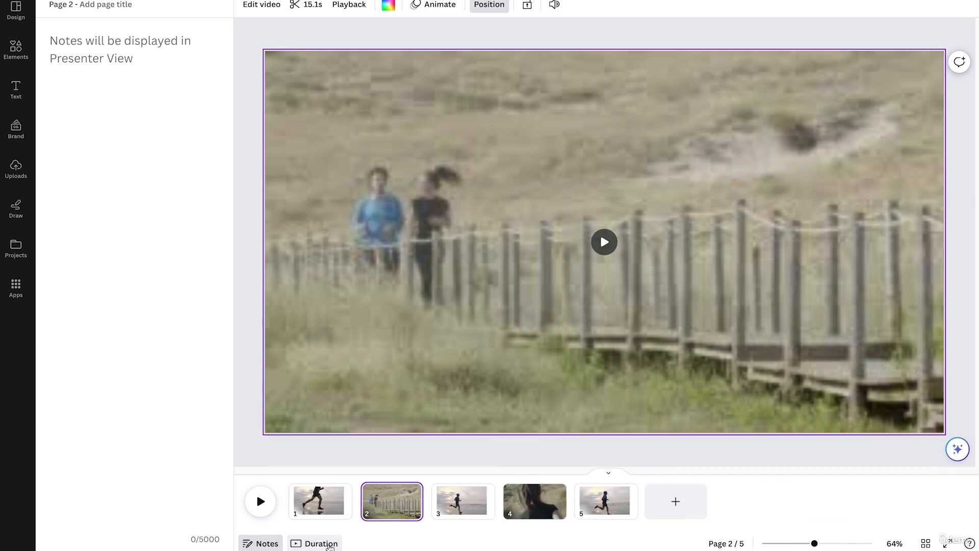
left_click(328, 543)
left_click(329, 545)
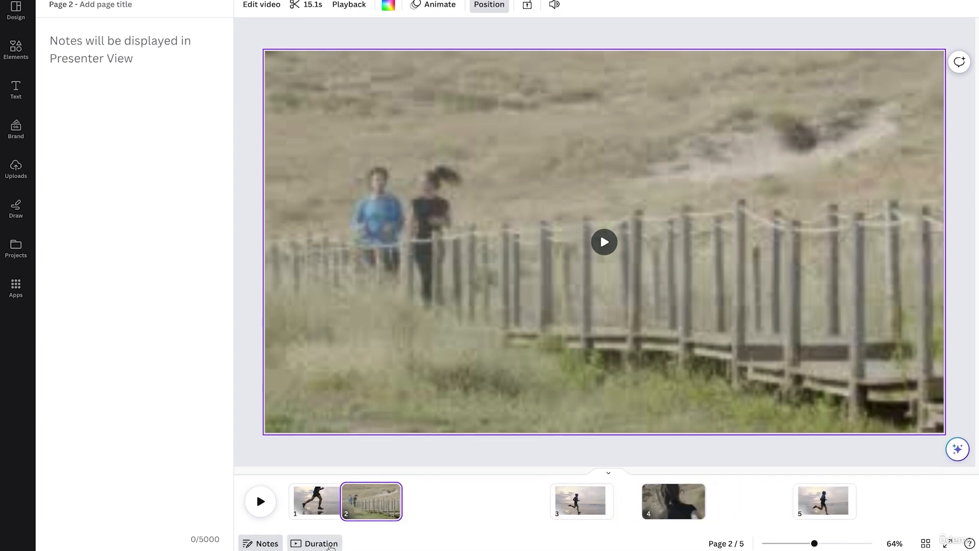
left_click(326, 546)
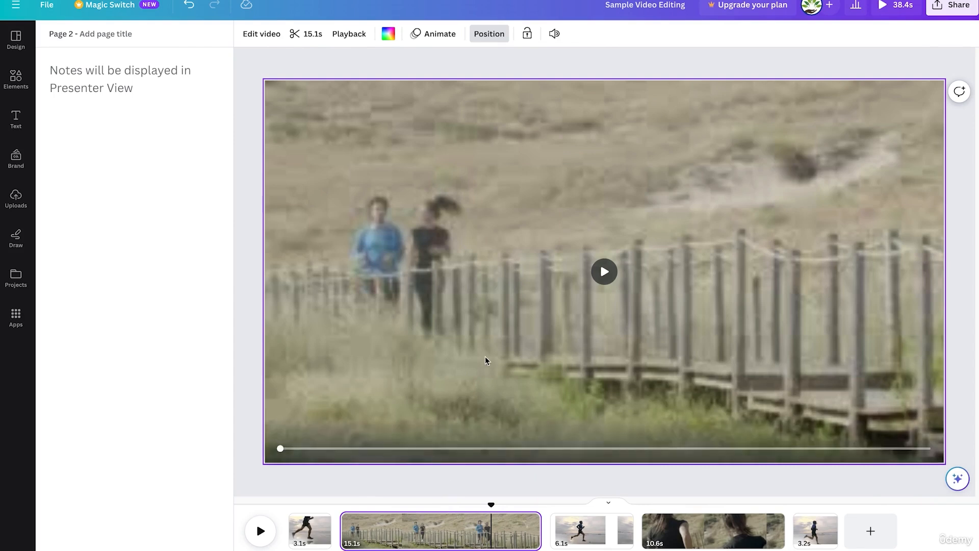
Step: Check the context options for the second page's boardwalk video and preview its playback on the canvas
right_click(625, 339)
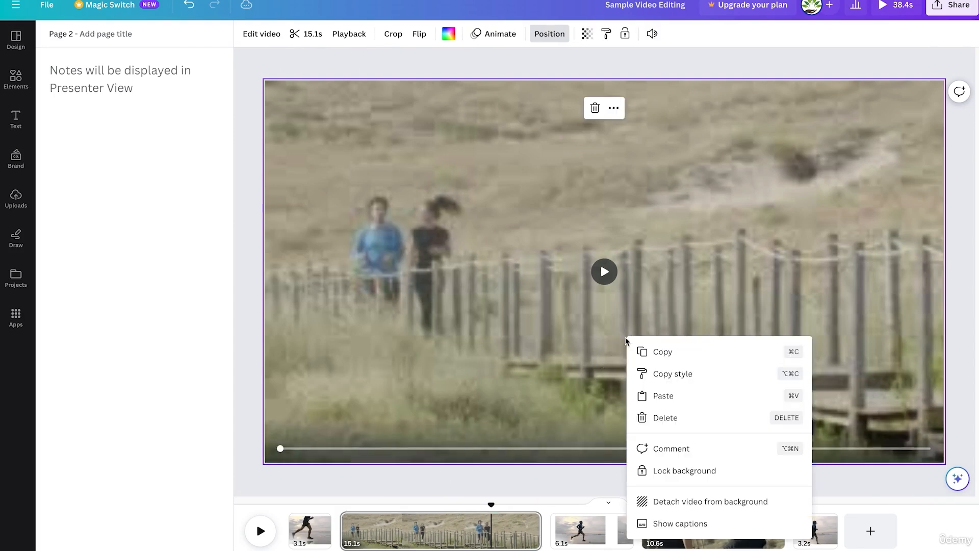
left_click(713, 191)
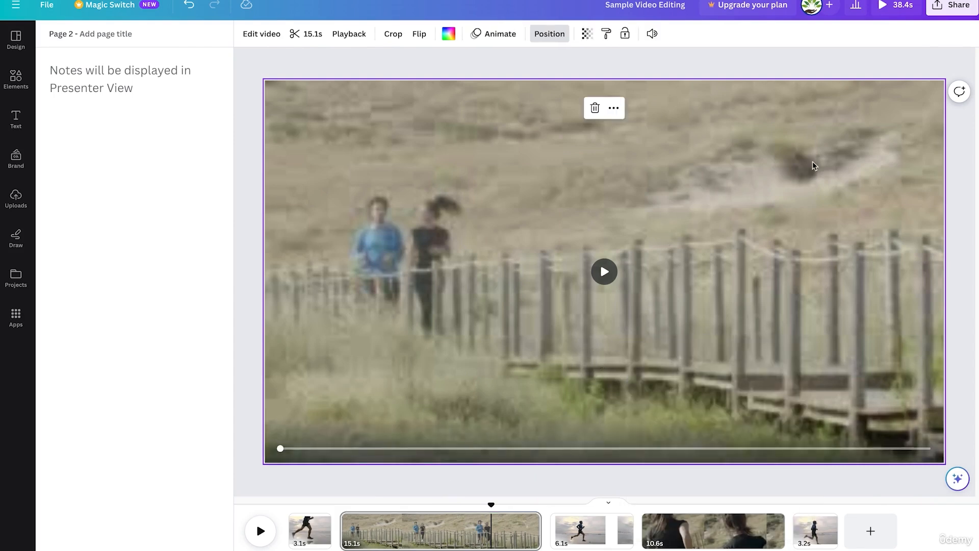
left_click(604, 273)
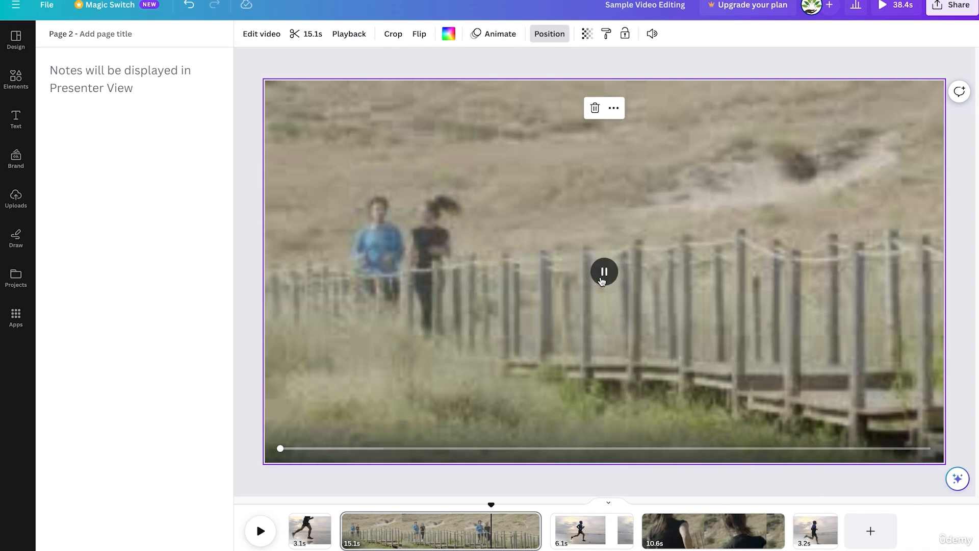
left_click(605, 274)
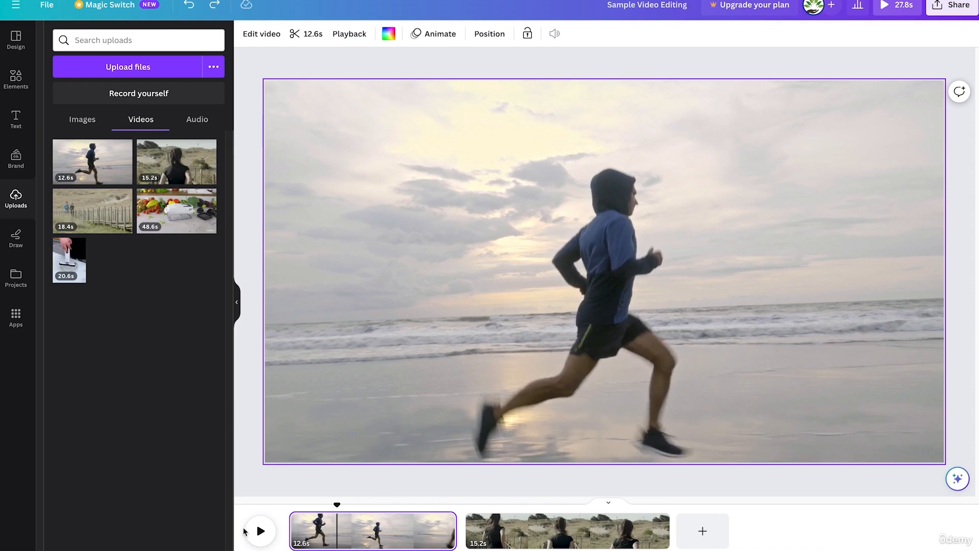
Step: Preview the first page's beach runner clip and overlay the uploaded photo of running children on it
left_click(260, 534)
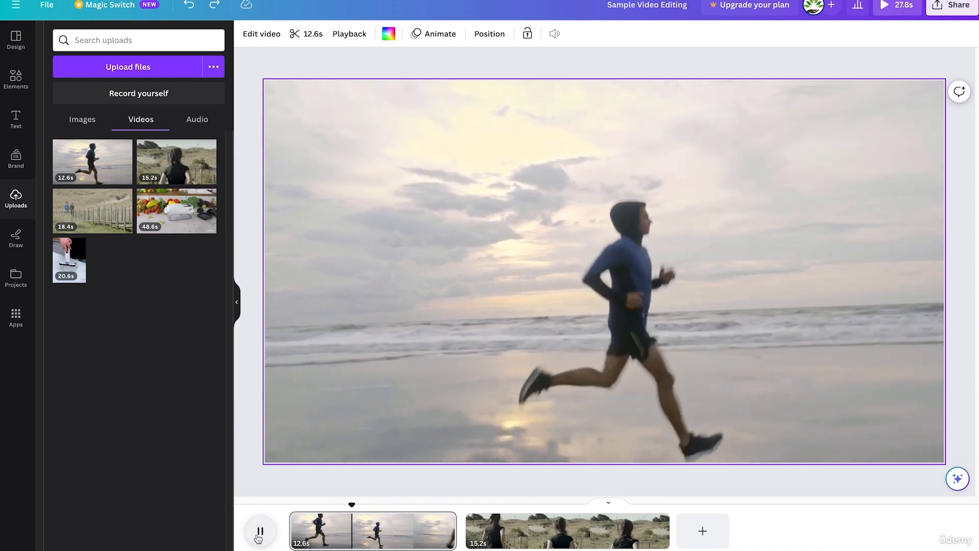
left_click(260, 533)
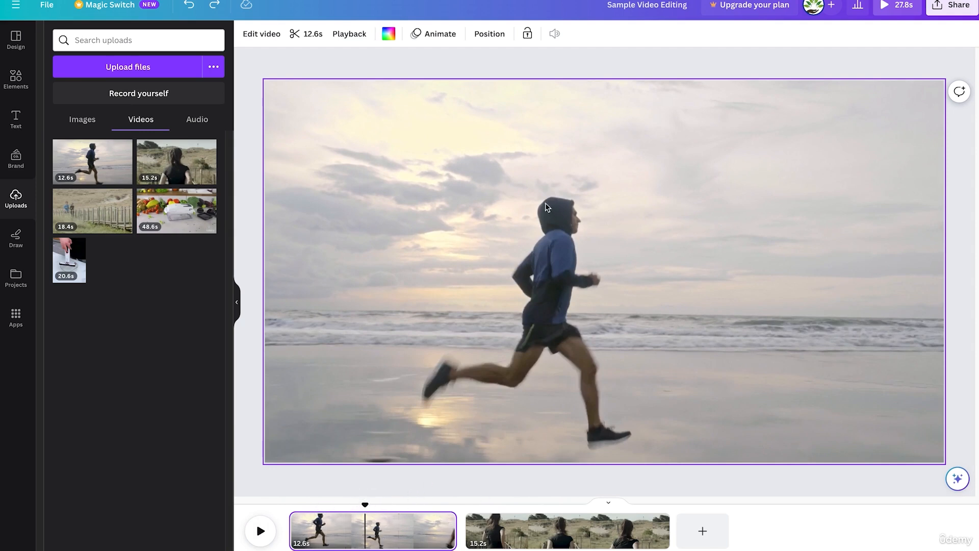
left_click(82, 119)
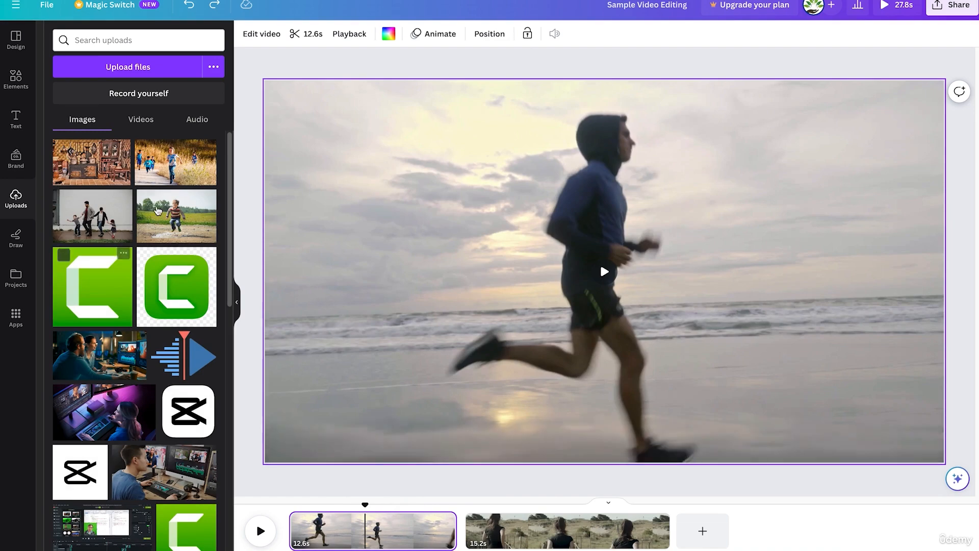
left_click(171, 166)
left_click(172, 166)
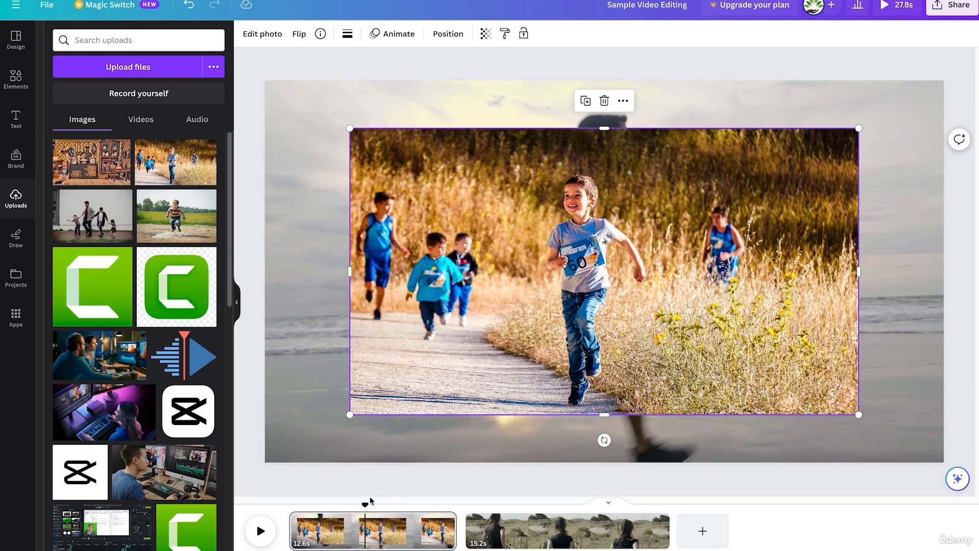
Step: Play the first page from its beginning to check how long the children's photo stays over the video
left_click_drag(365, 504, 292, 504)
key("space")
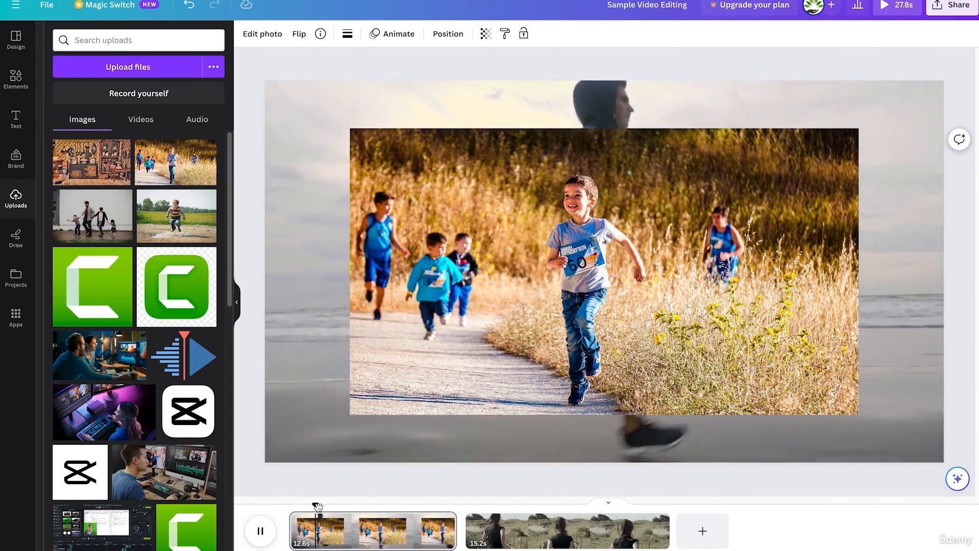
key("space")
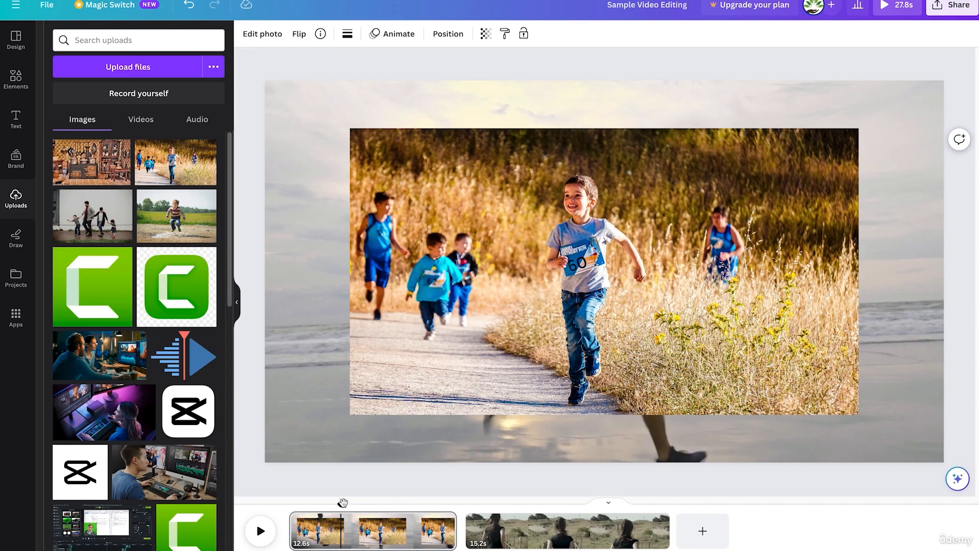
Step: Shrink the children's photo and place it in the lower-left corner of the beach runner video
left_click(388, 402)
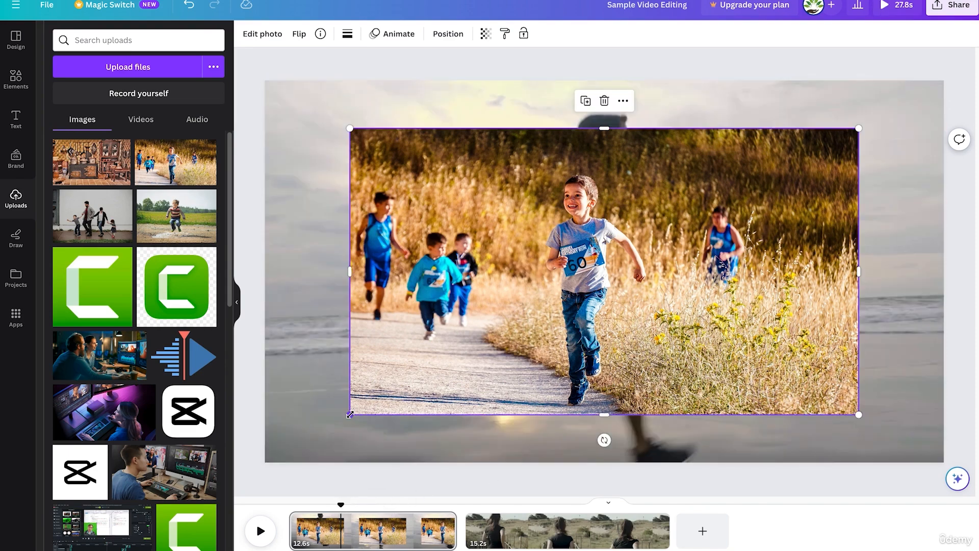
left_click_drag(350, 415, 586, 326)
left_click_drag(612, 261, 345, 466)
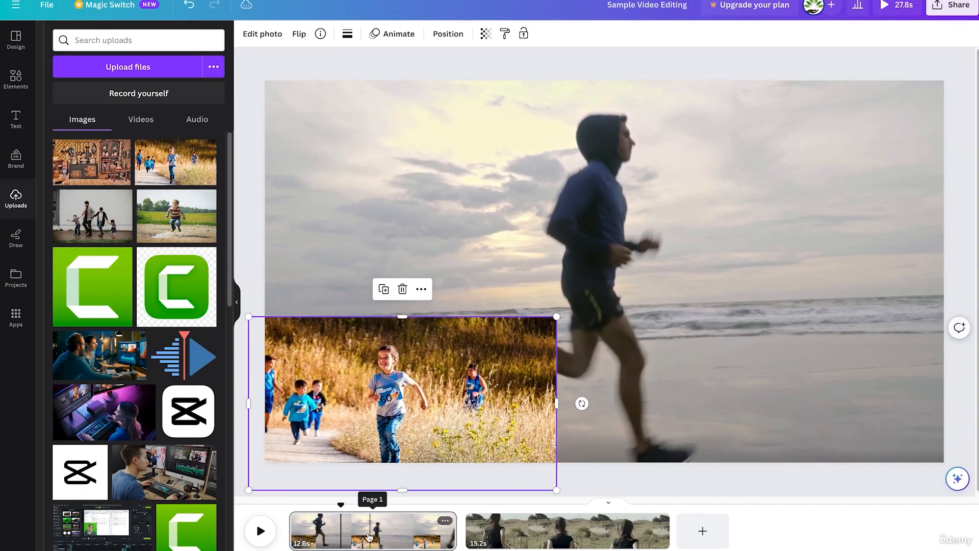
Step: Split the beach runner page after 4.4 s and again after a further 3.0 s
key("space")
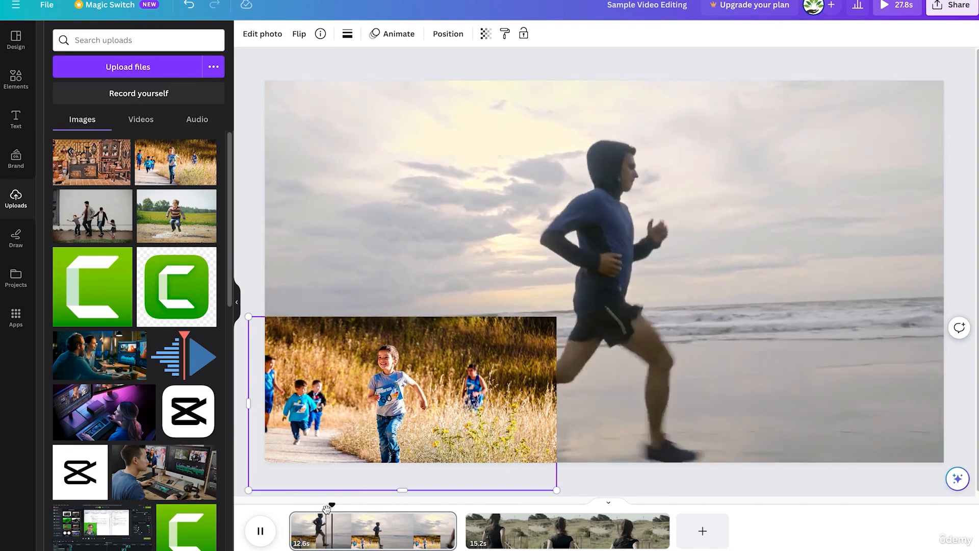
key("space")
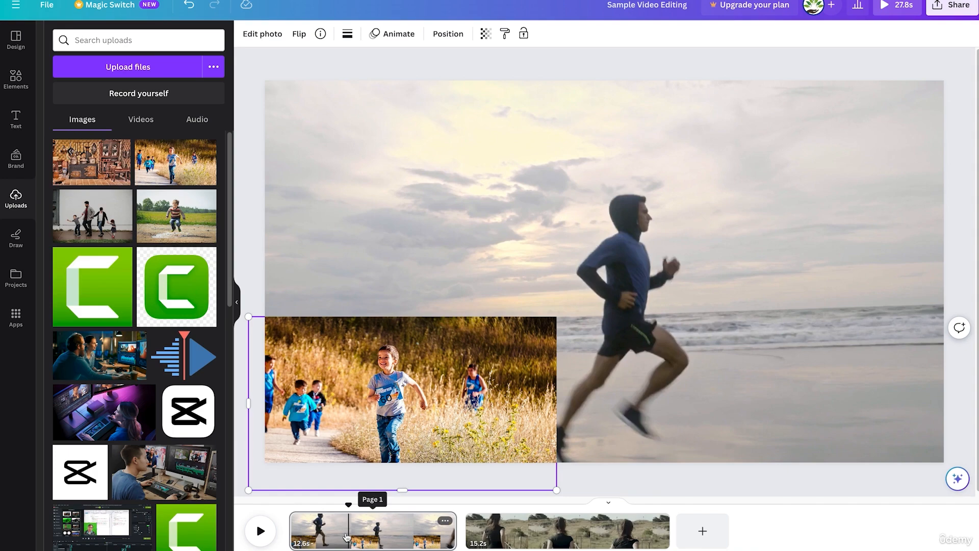
key("s")
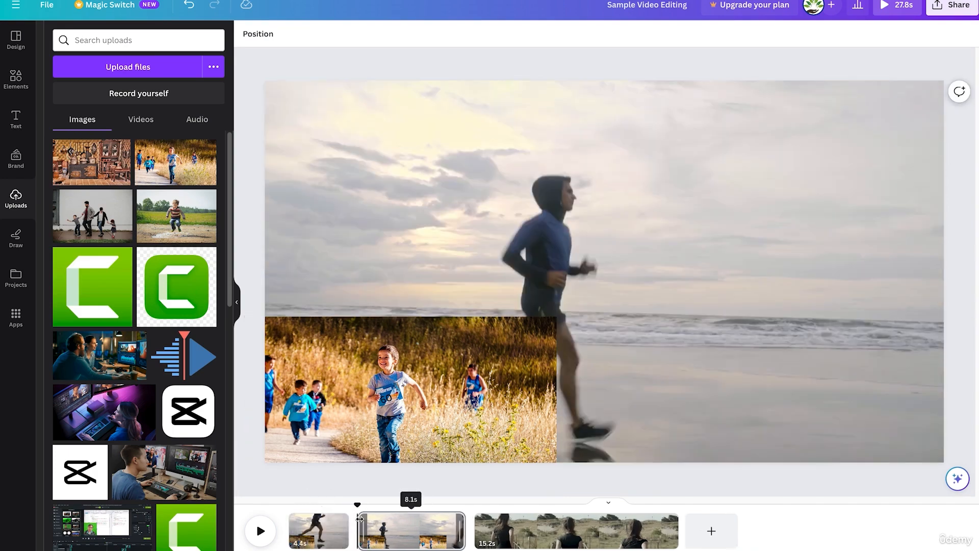
key("space")
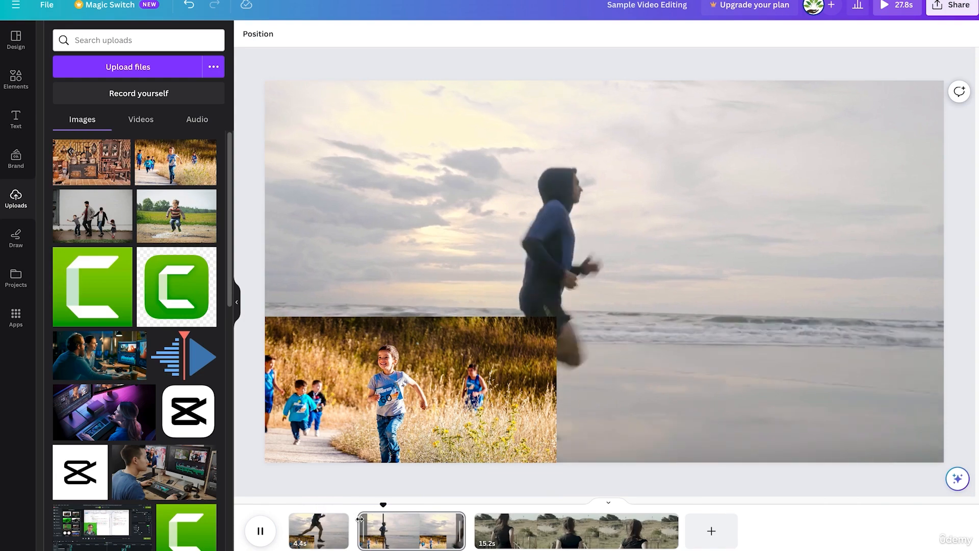
key("space")
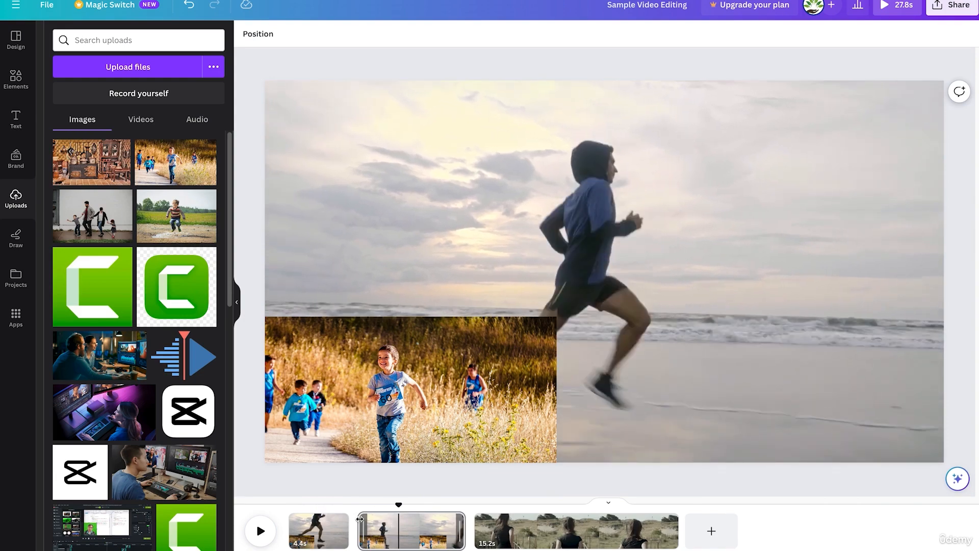
key("s")
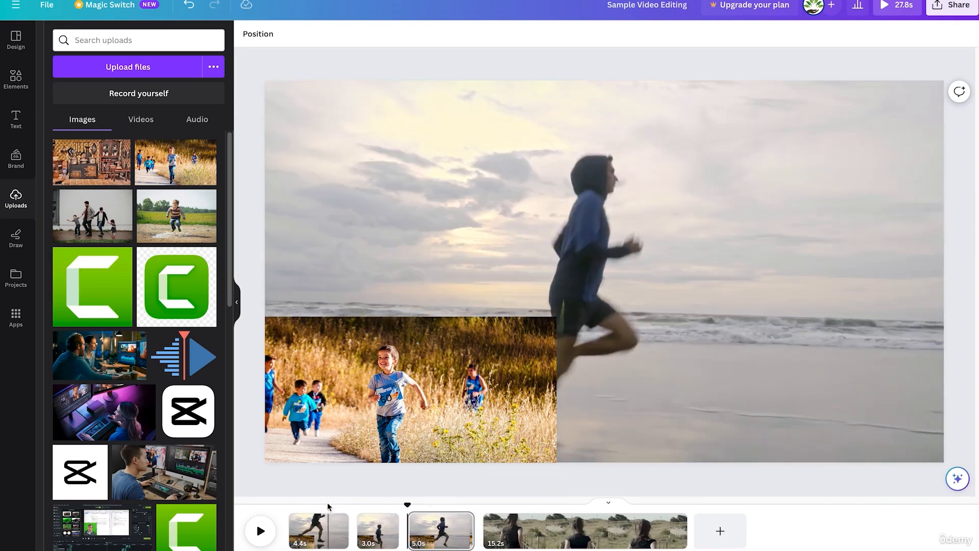
Step: Delete the children's photo from the first 4.4 s segment and play across the cut to check it
left_click(324, 534)
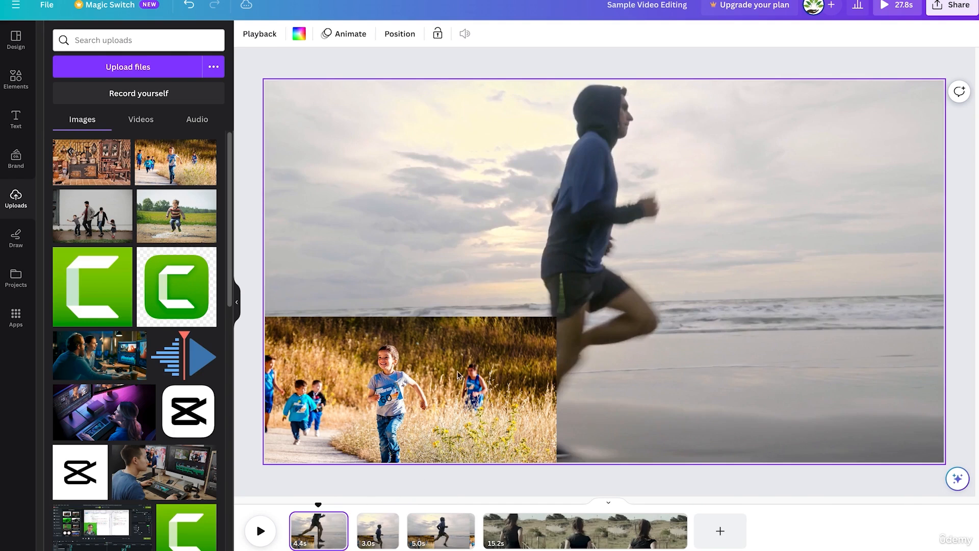
left_click(408, 401)
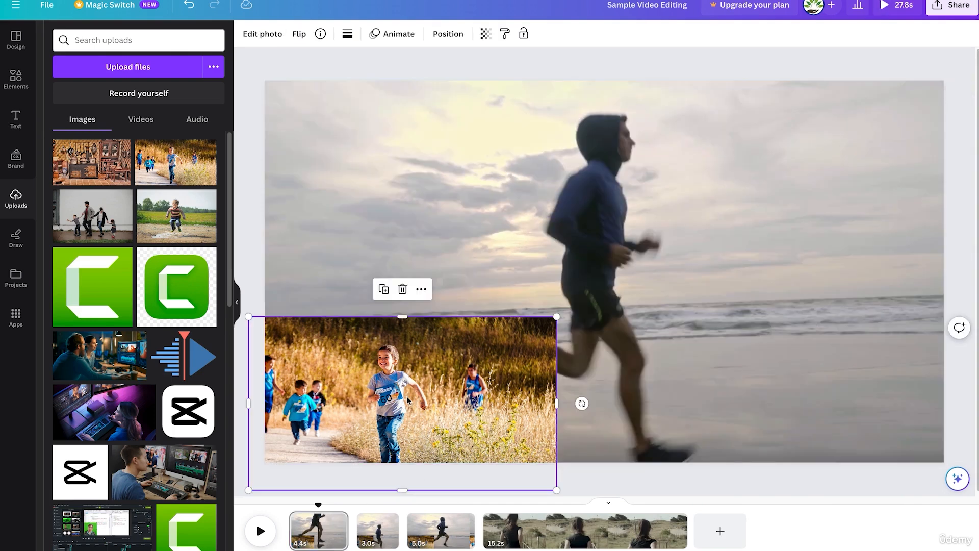
key("Delete")
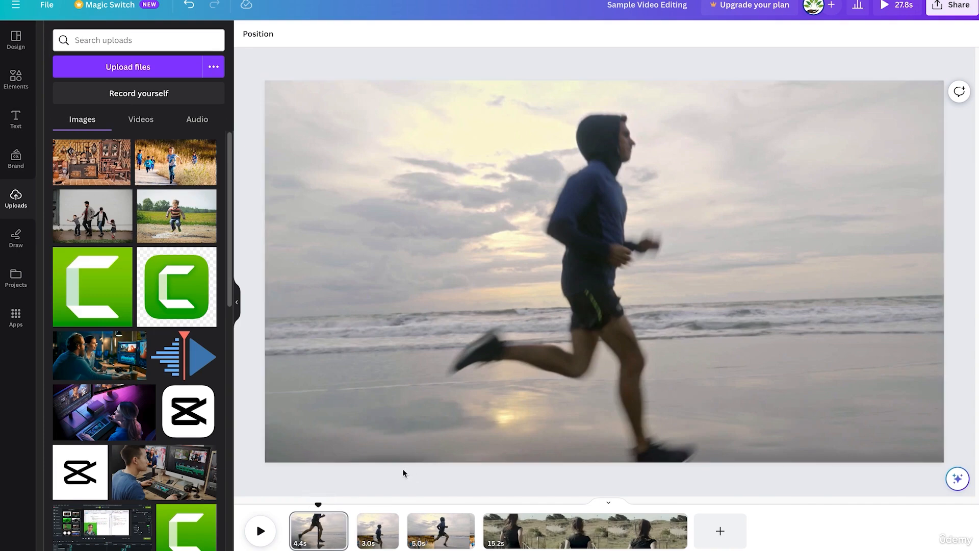
left_click(258, 531)
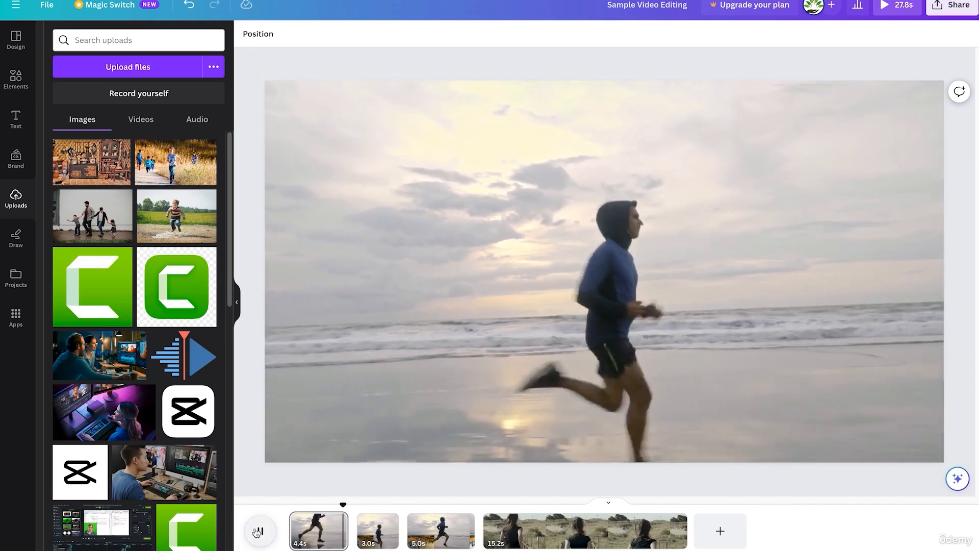
left_click(258, 531)
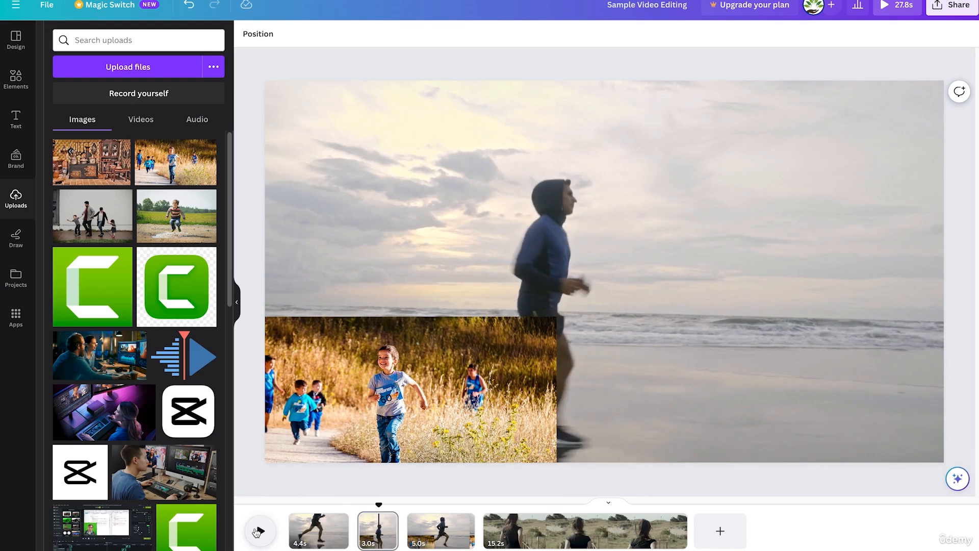
Step: Enlarge the children's photo to cover the whole canvas on the 3.0 s segment and return the playhead to the first segment
left_click(377, 526)
left_click(538, 358)
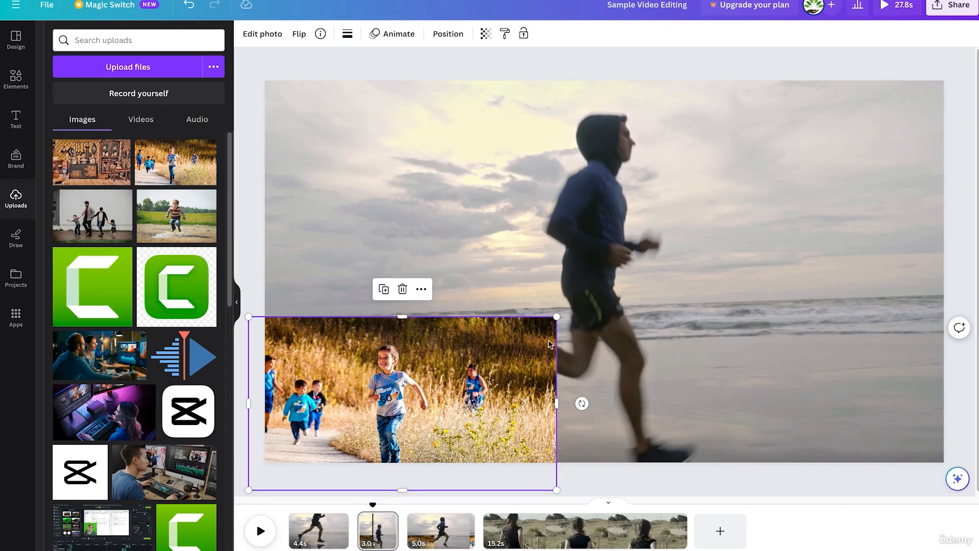
left_click_drag(670, 248, 969, 72)
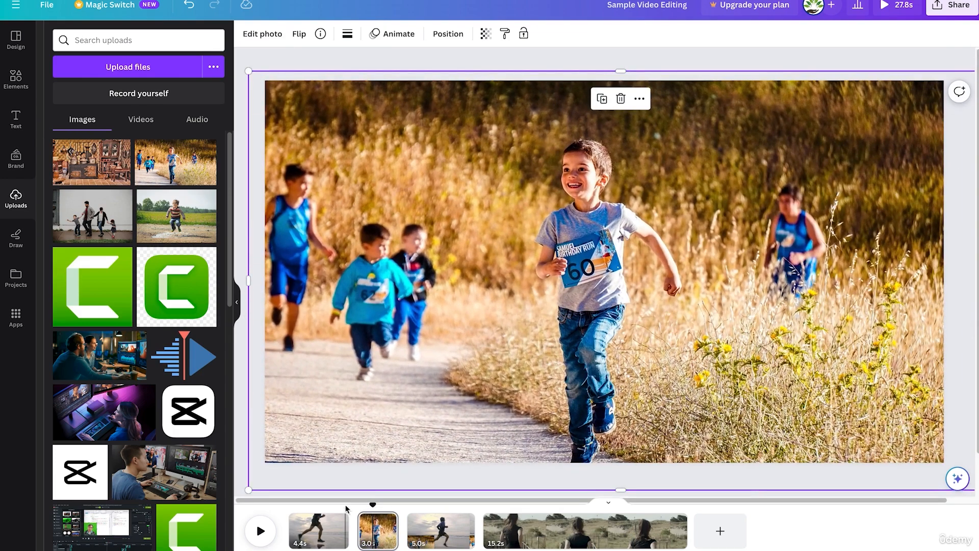
left_click_drag(346, 508, 327, 504)
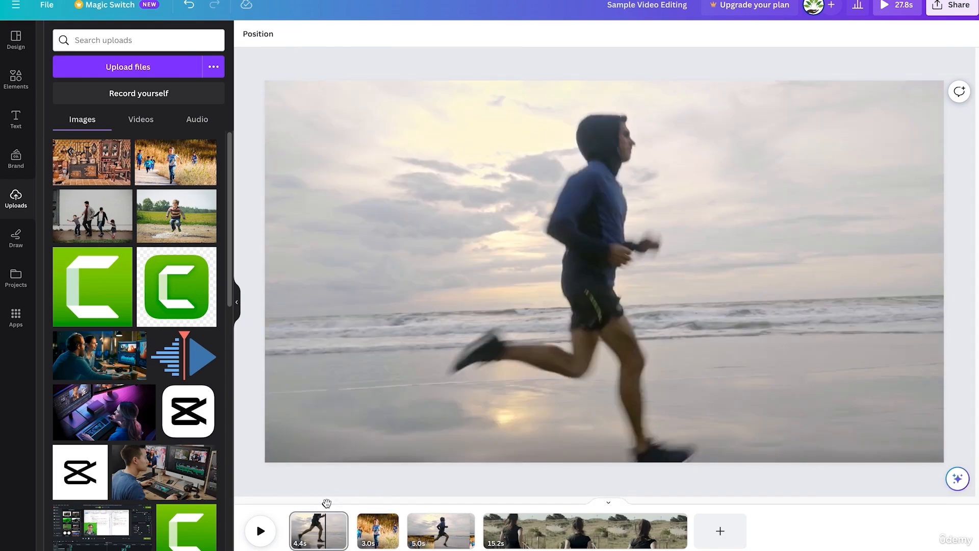
Step: Stop the playback and delete the children's photo overlay from the 5.0 s beach runner segment
key("space")
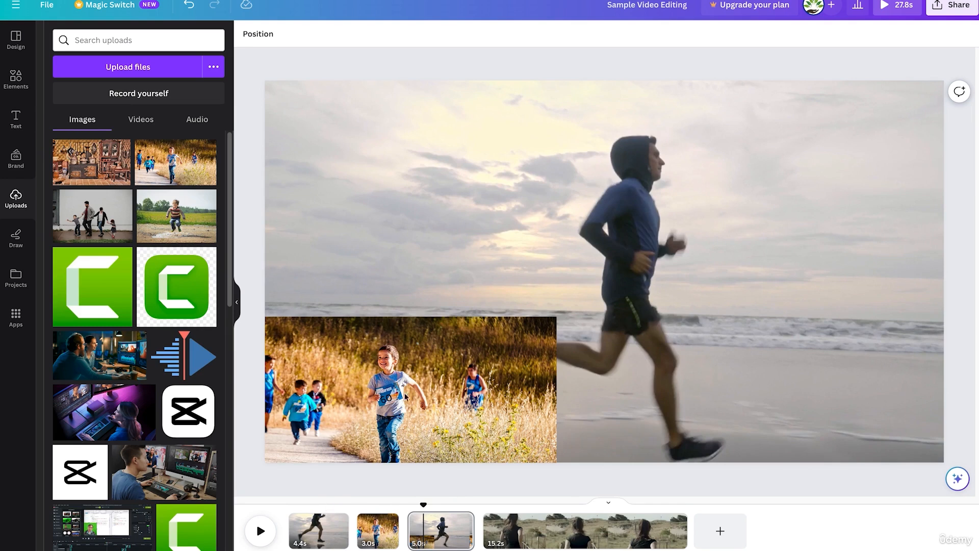
left_click(404, 400)
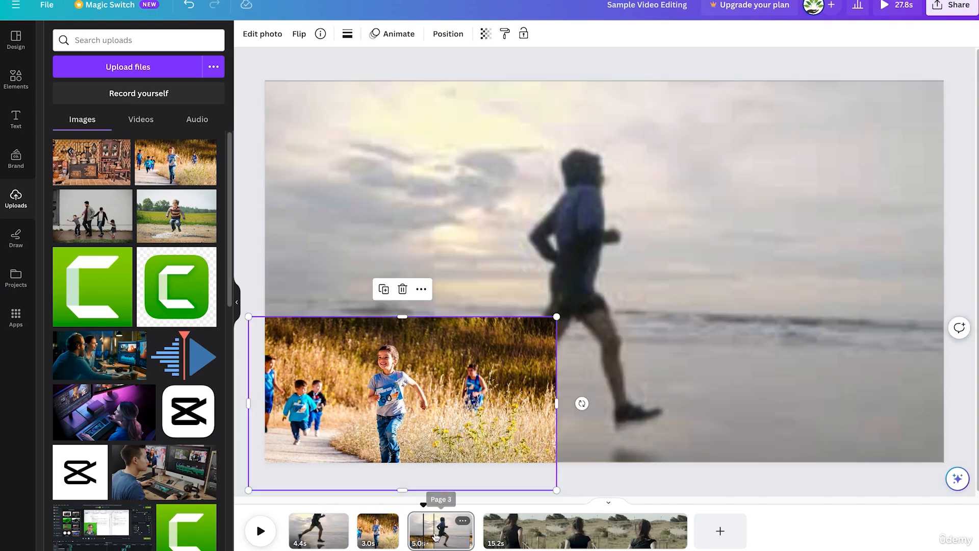
left_click(524, 393)
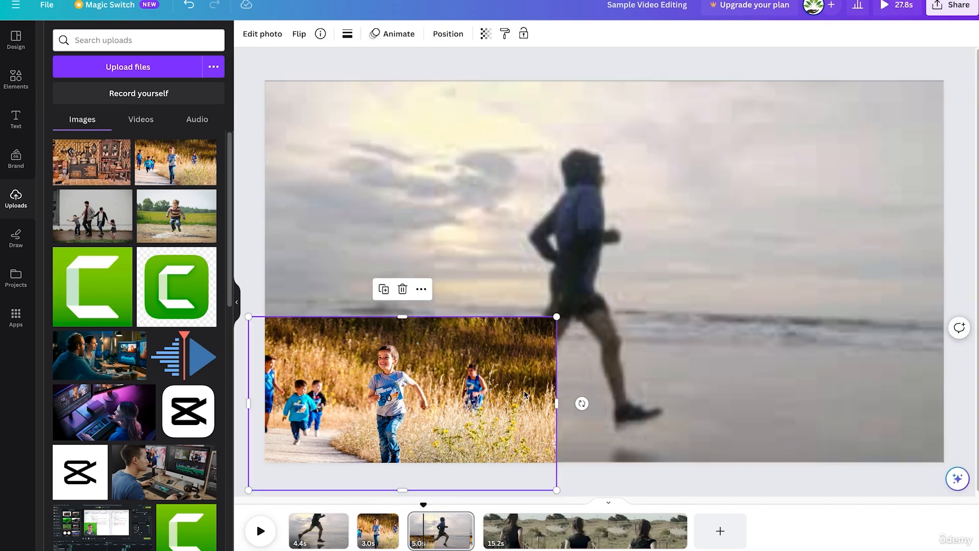
key("Delete")
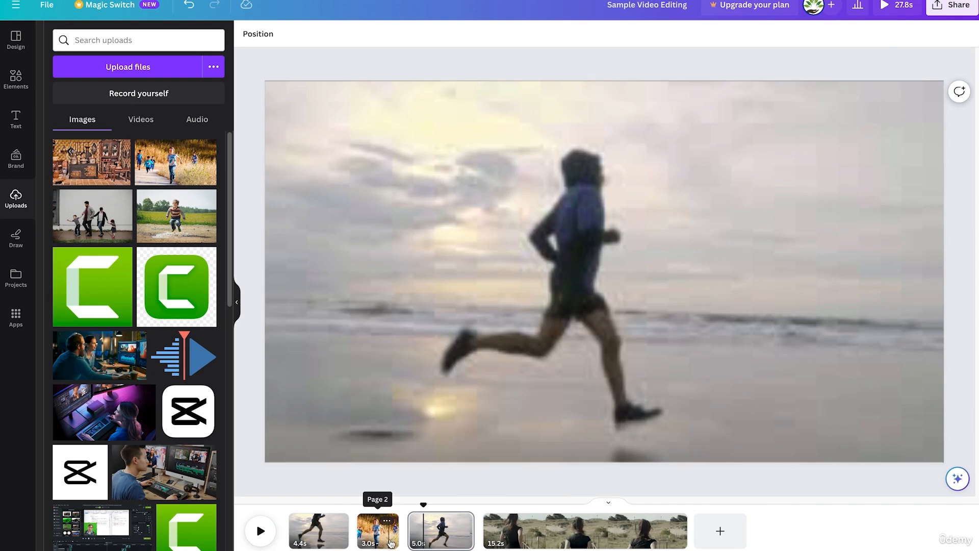
Step: Shorten the full-canvas children's photo segment to 1.6 s and play from the first segment across the cuts
left_click_drag(396, 535, 366, 533)
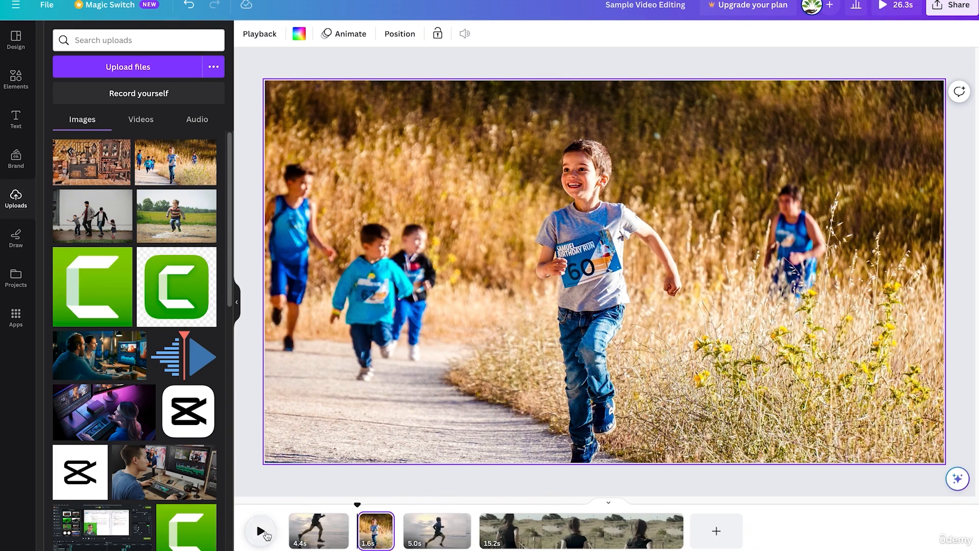
left_click(322, 526)
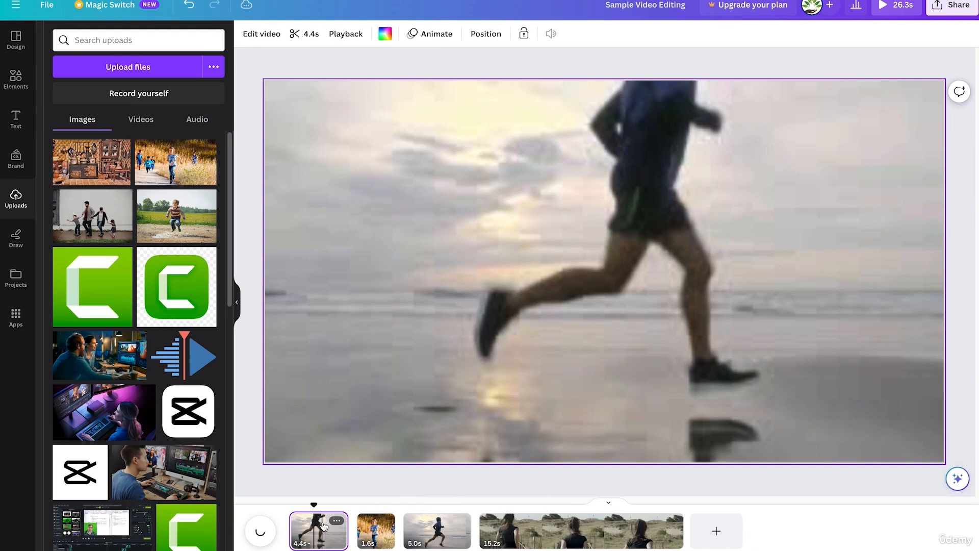
key("space")
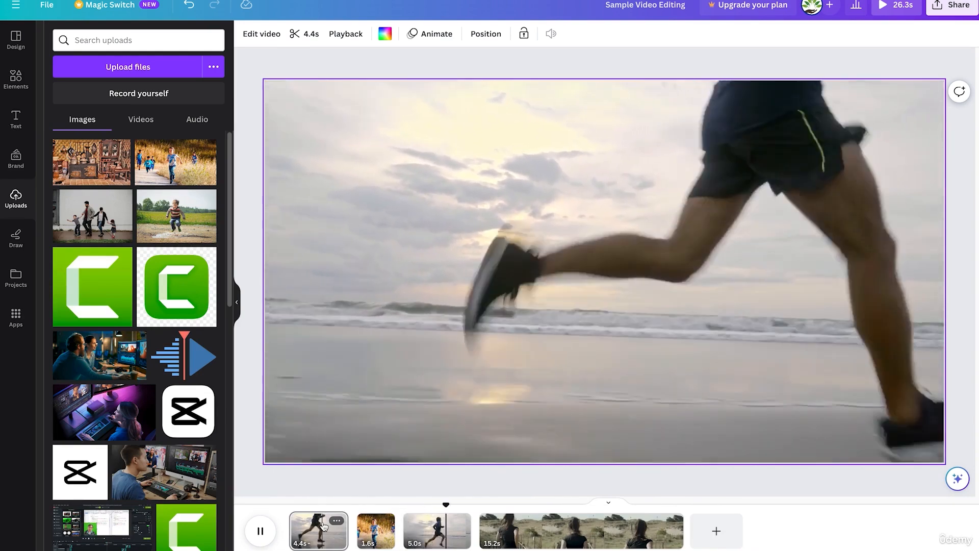
key("space")
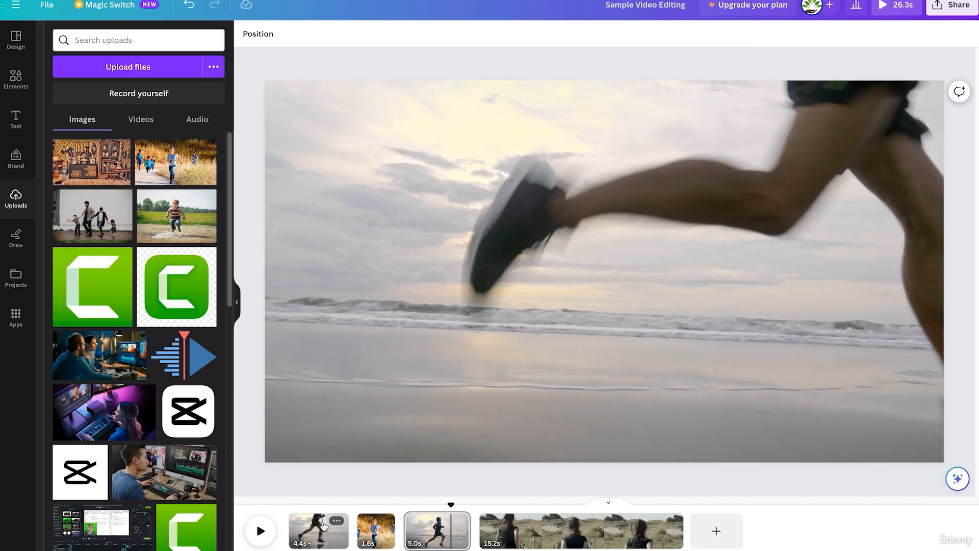
Step: Shrink the children's photo on the 1.6 s segment into the canvas's lower-right corner and play across the segment to check it
left_click(381, 523)
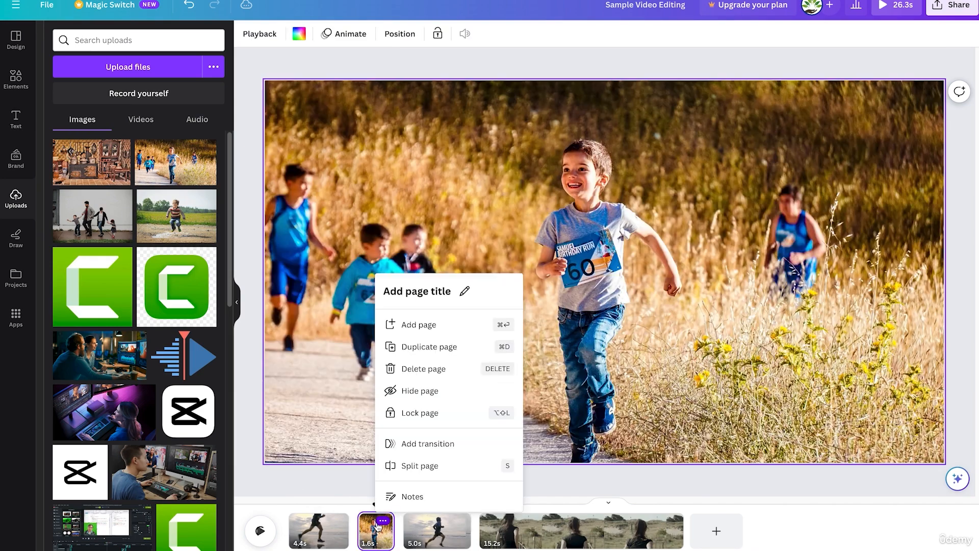
left_click(591, 301)
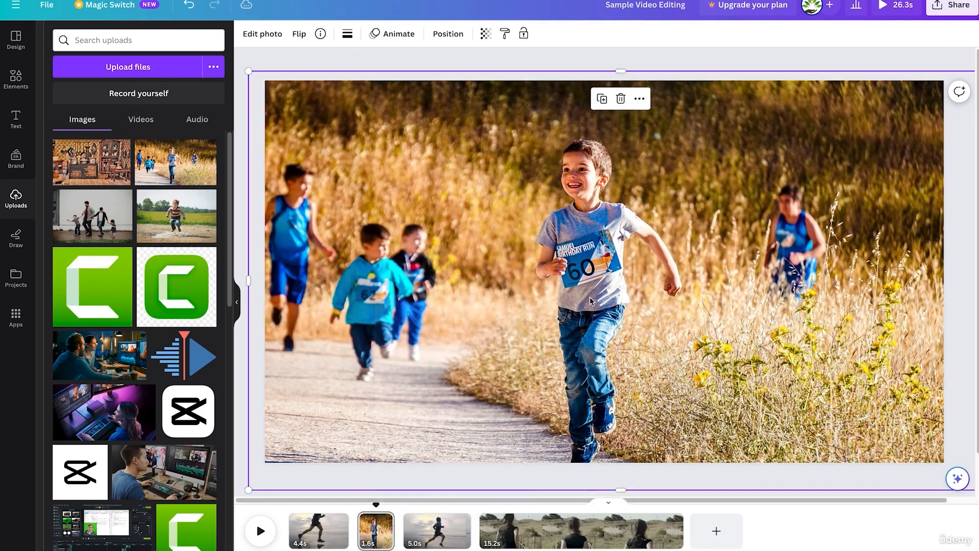
left_click_drag(248, 488, 607, 284)
left_click_drag(778, 179, 453, 210)
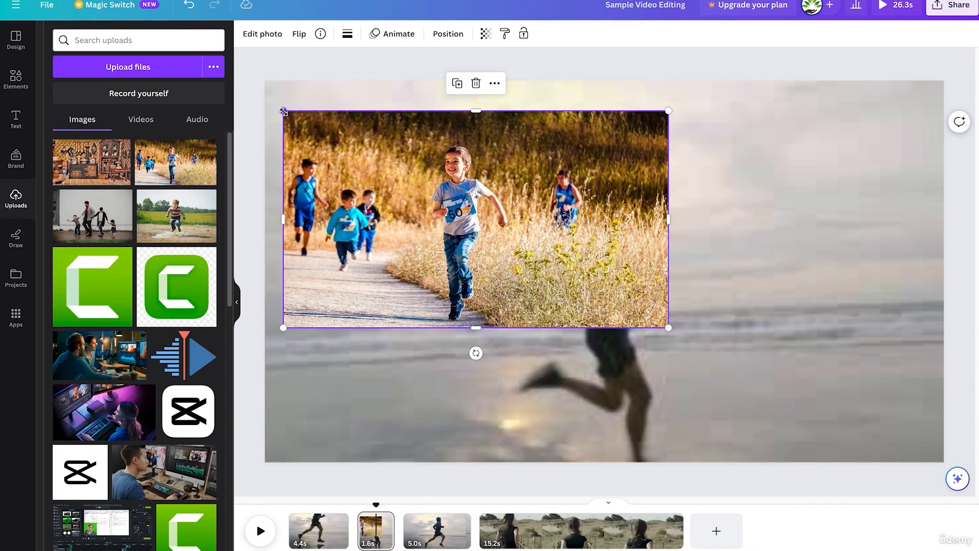
left_click_drag(283, 111, 437, 197)
left_click_drag(554, 277, 830, 412)
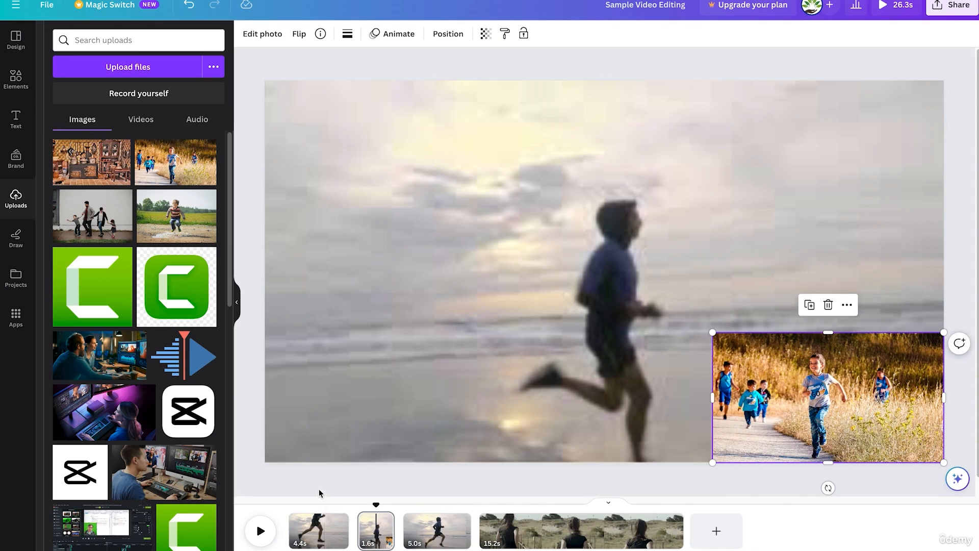
left_click(333, 541)
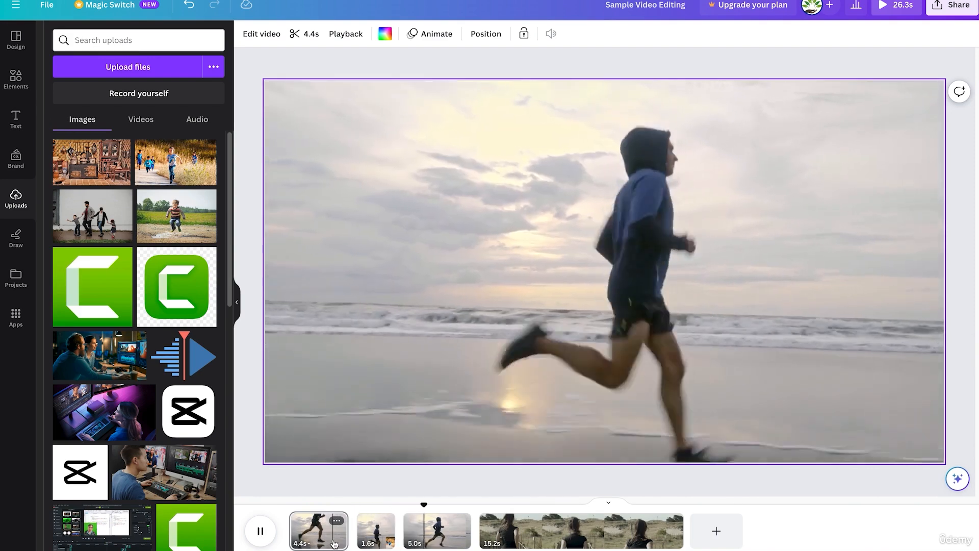
key("space")
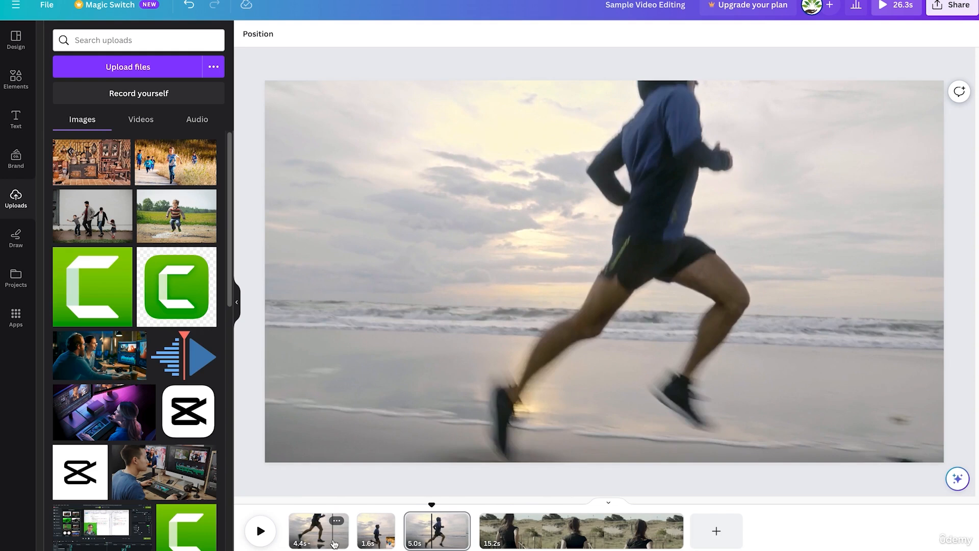
Step: Overlay the uploaded 18.4 s boardwalk joggers video on the ponytailed woman's page, shrunk and placed at the canvas's upper right
left_click(153, 119)
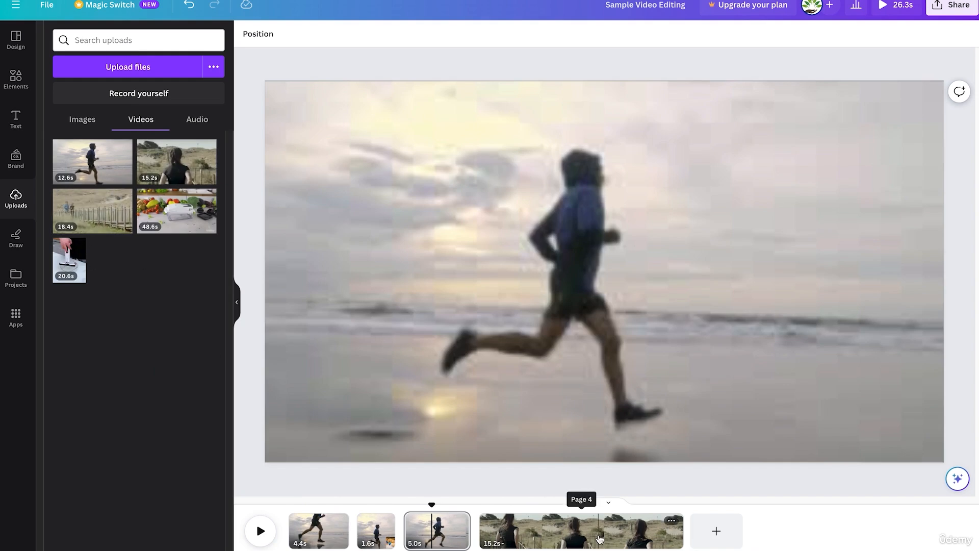
left_click(579, 526)
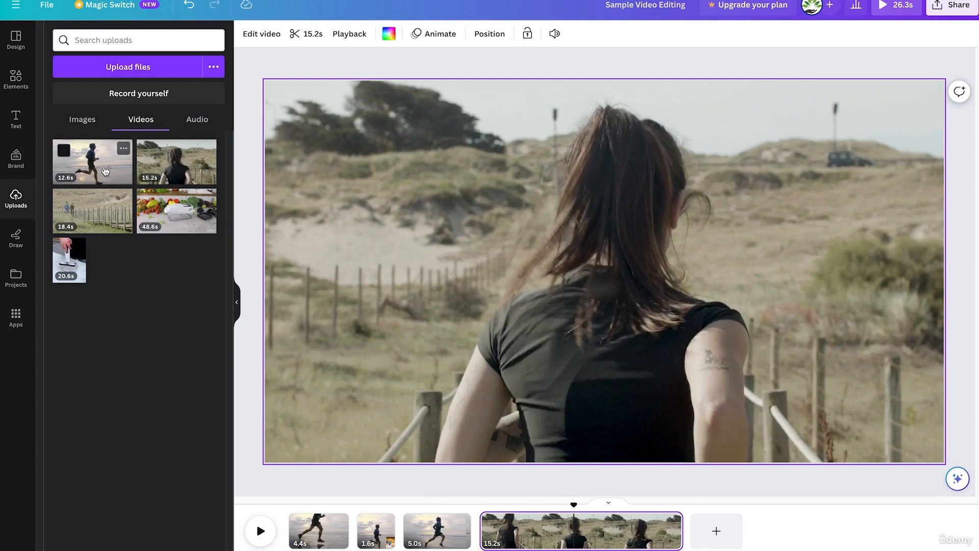
left_click_drag(94, 175, 434, 199)
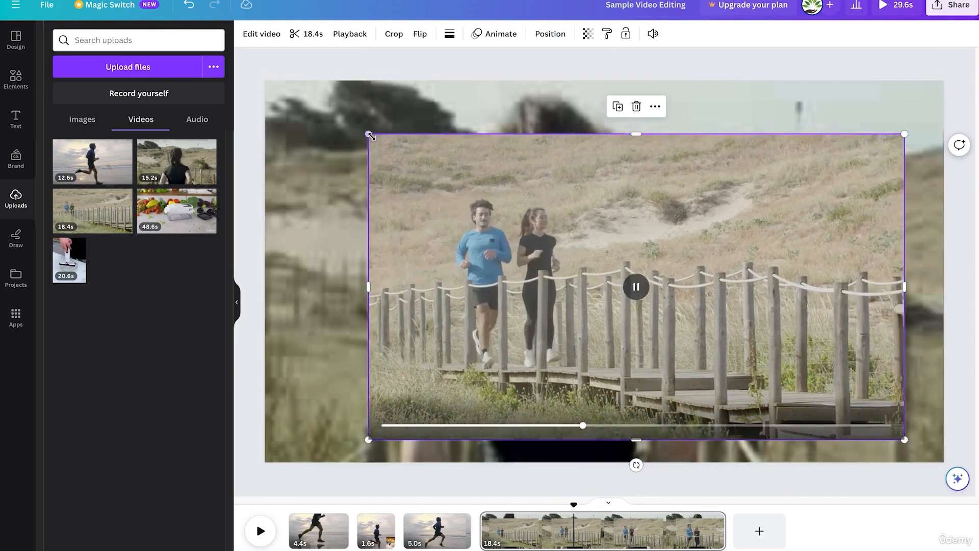
left_click_drag(369, 134, 519, 219)
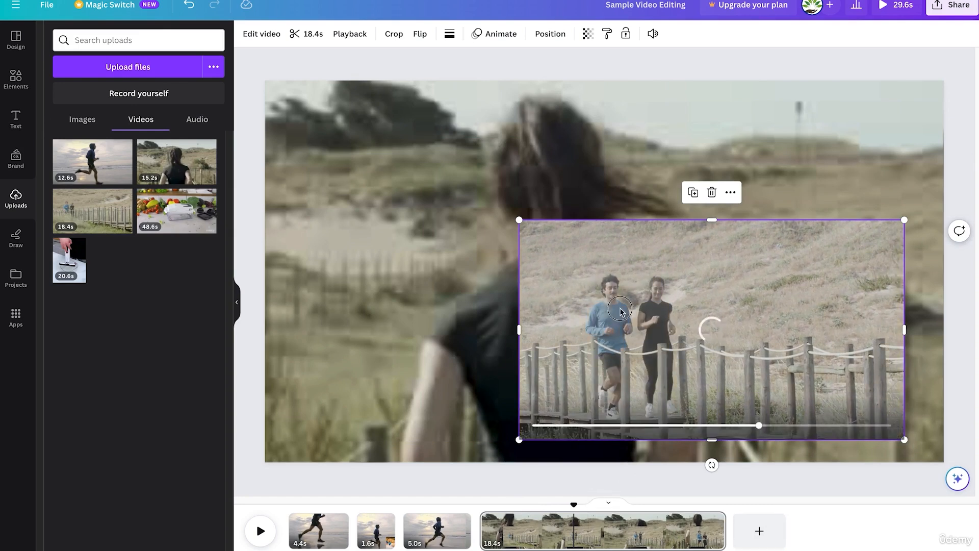
mouse_move(621, 312)
left_mouse_down()
mouse_move(648, 367)
mouse_move(626, 322)
left_mouse_up()
left_click_drag(525, 229, 654, 302)
left_click_drag(737, 349, 768, 204)
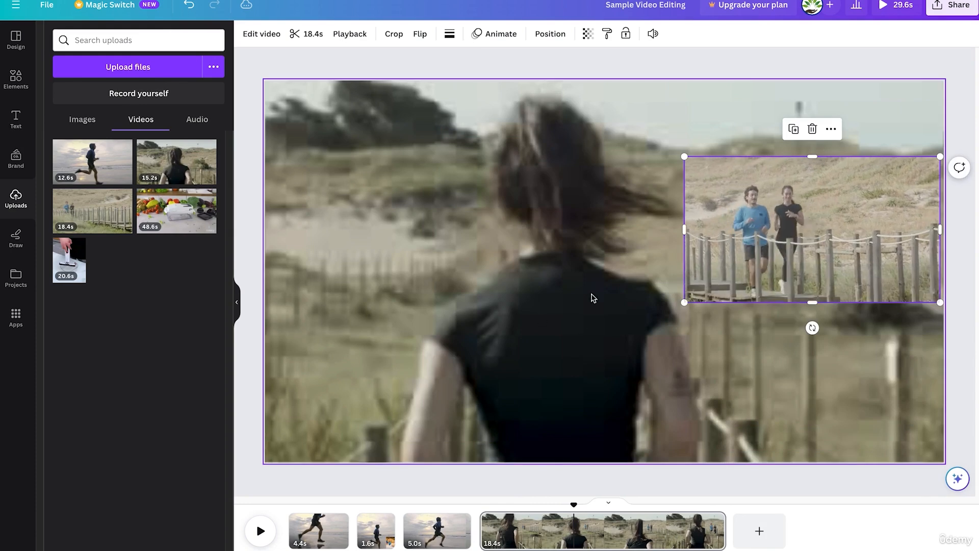
Step: Split the ponytailed woman's page after 8.2 s and again after a further 1.5 s
left_click(554, 504)
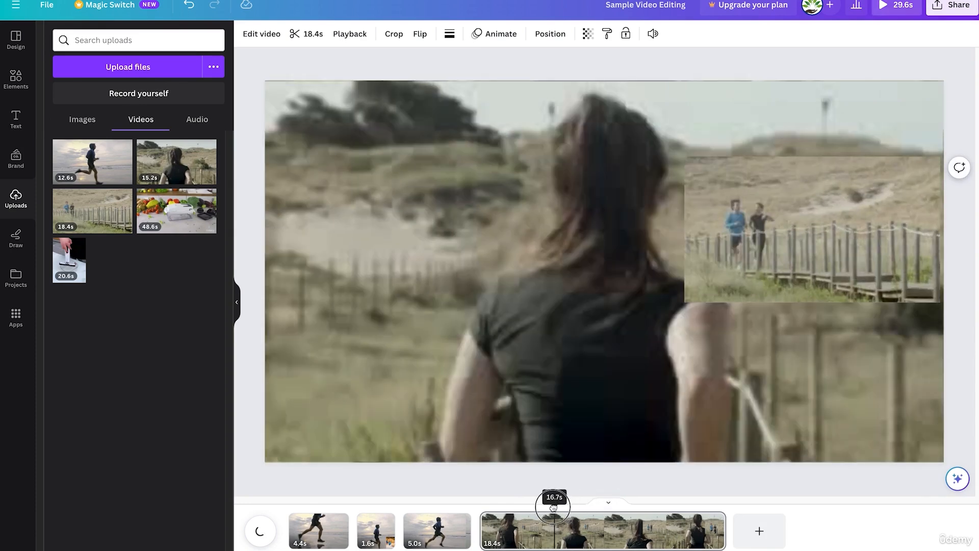
left_click(591, 544)
key("s")
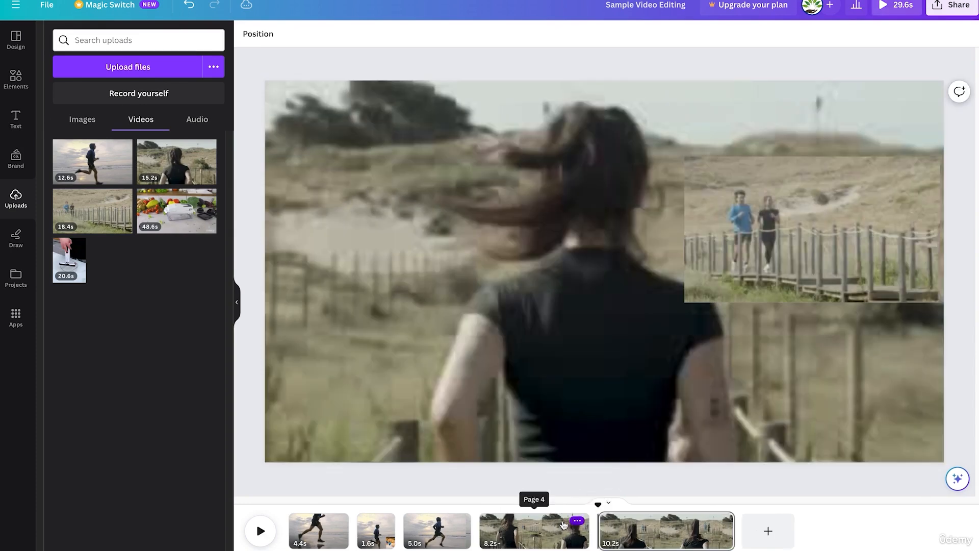
left_click_drag(599, 505, 619, 506)
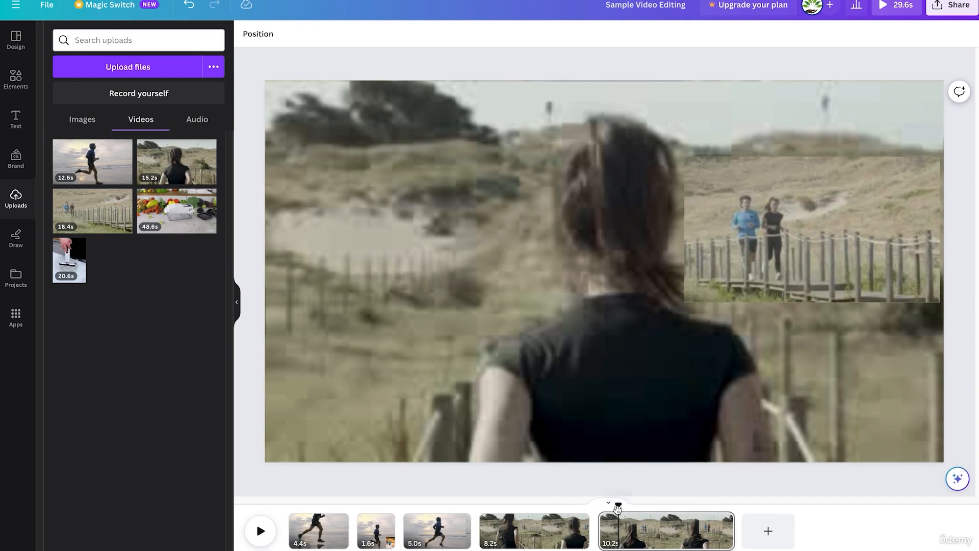
key("s")
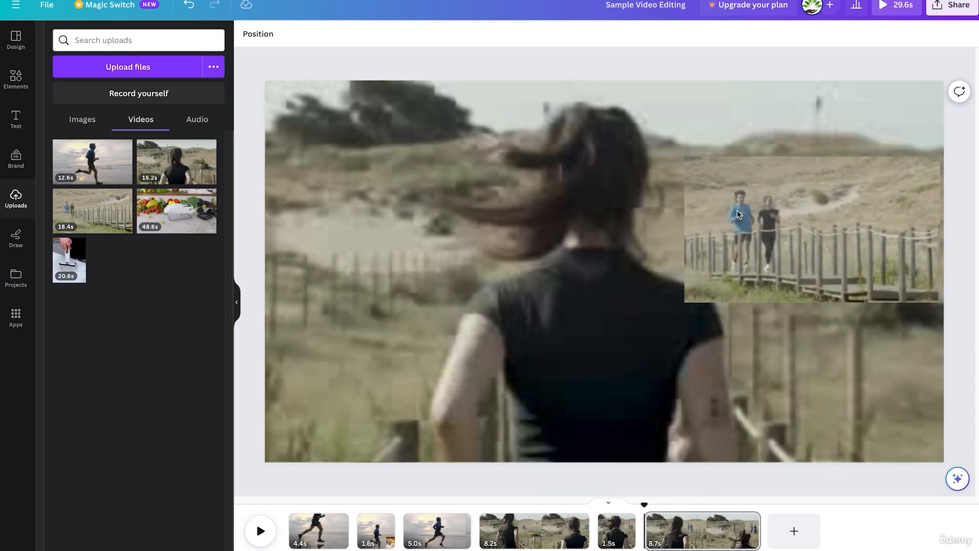
Step: Enlarge the boardwalk joggers video to cover the whole canvas on the 1.5 s segment
left_click(617, 533)
left_click(769, 285)
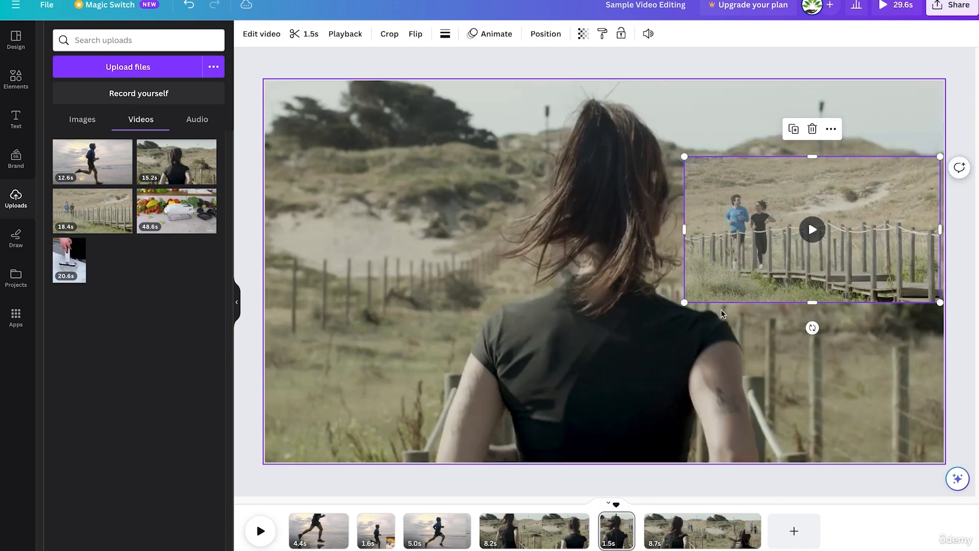
left_click_drag(683, 304, 339, 471)
left_click_drag(548, 306, 422, 226)
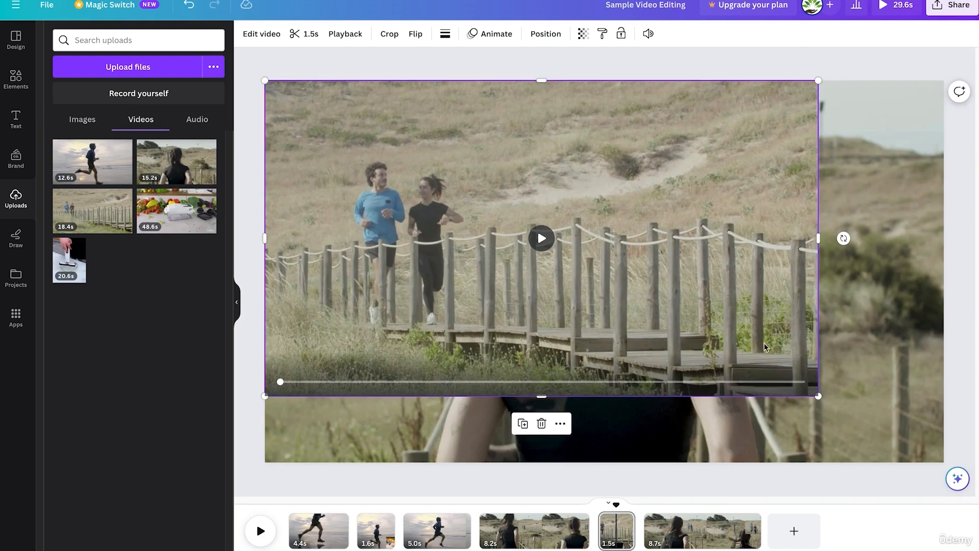
left_click_drag(822, 404, 948, 469)
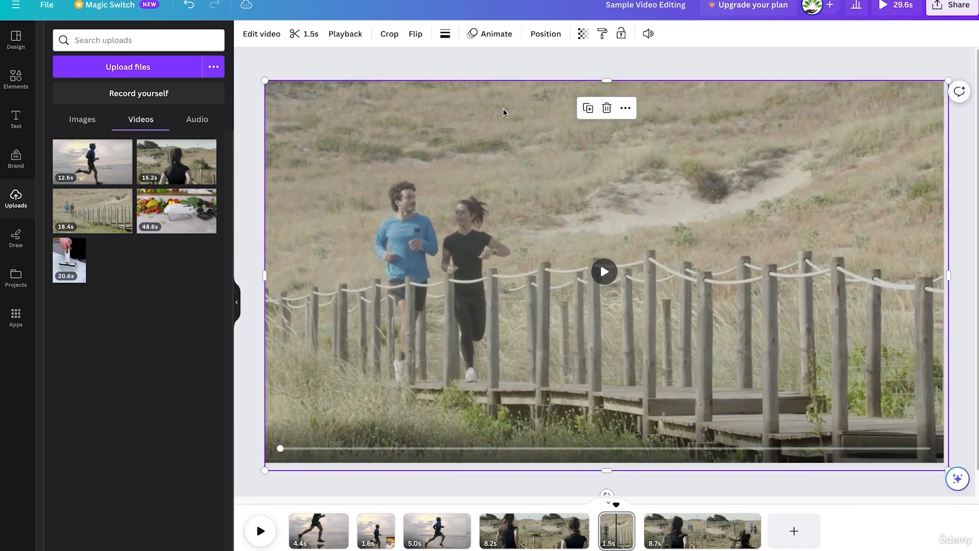
Step: Delete the boardwalk joggers overlay from the 8.2 s and 8.7 s segments
left_click(556, 536)
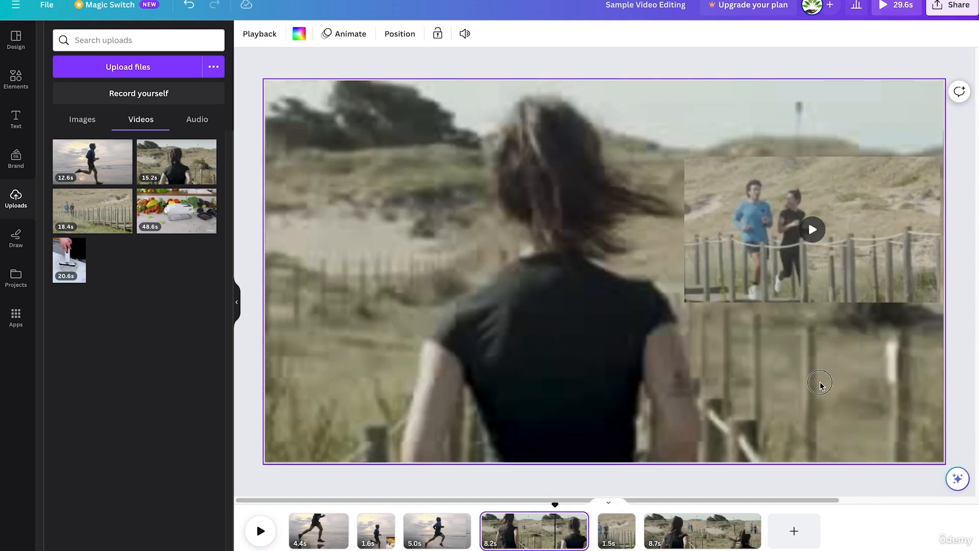
left_click(803, 274)
key("Delete")
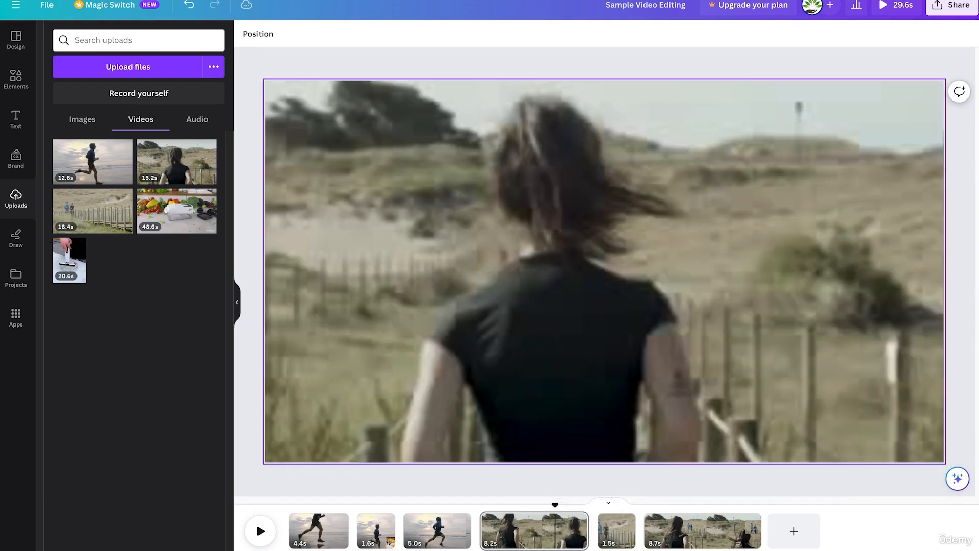
left_click(702, 530)
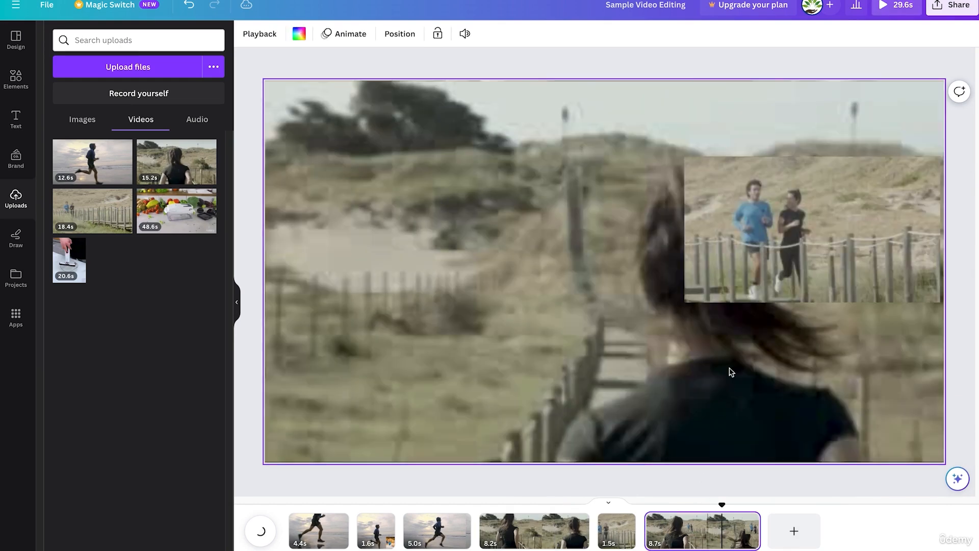
left_click(777, 263)
key("Delete")
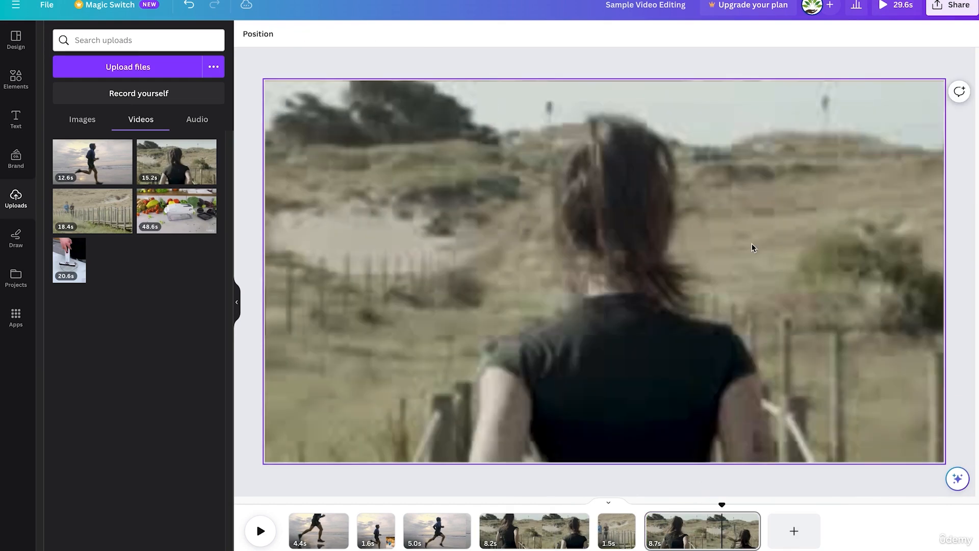
Step: Play from the 8.2 s segment across the cuts to check the full-canvas joggers insert
left_click(541, 525)
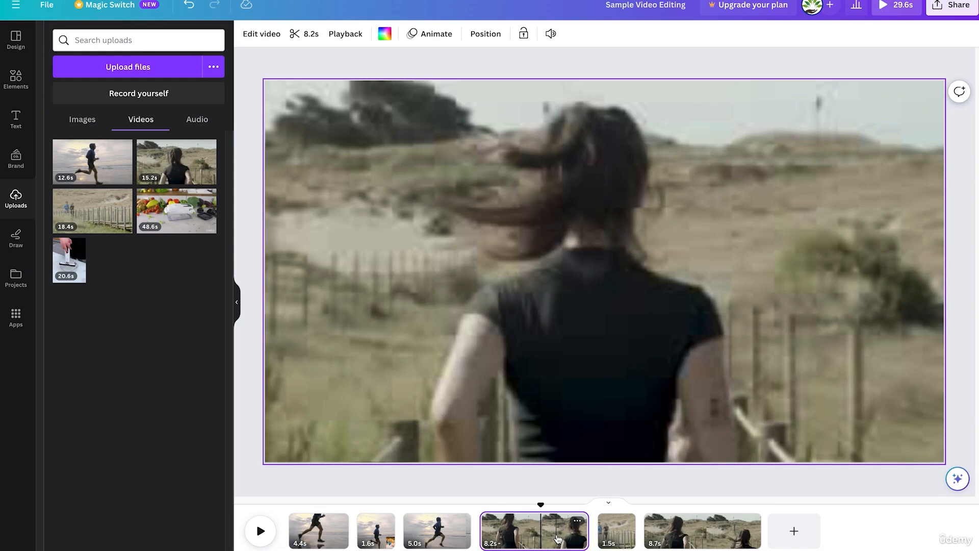
key("space")
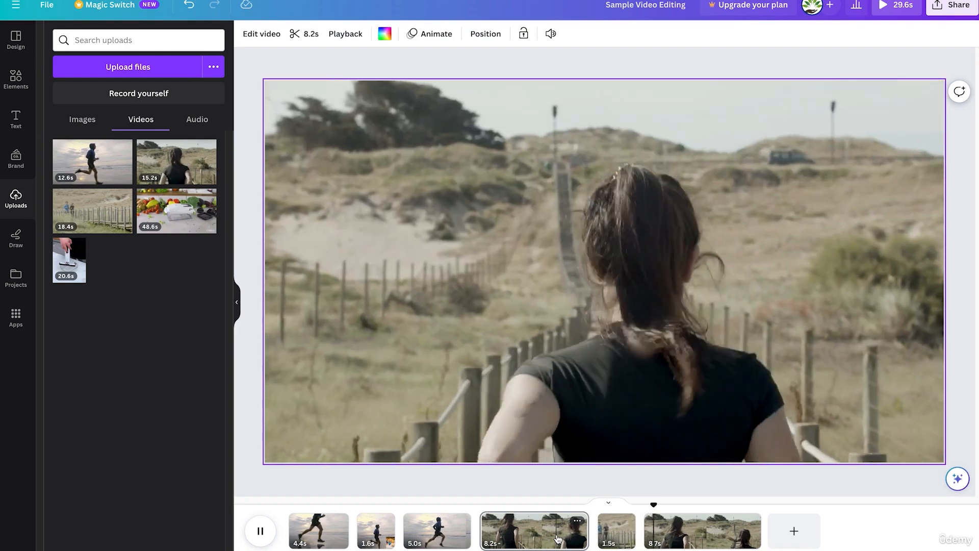
key("space")
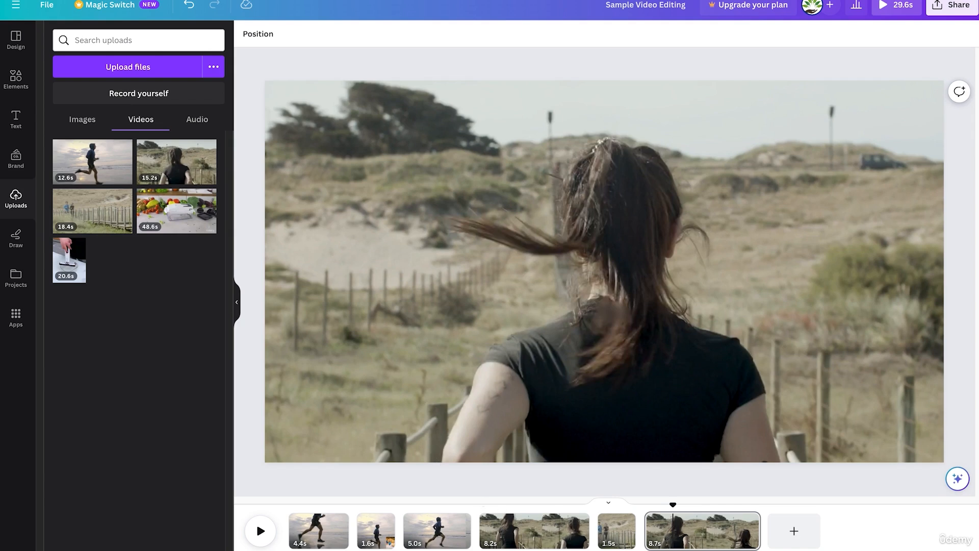
left_click(569, 530)
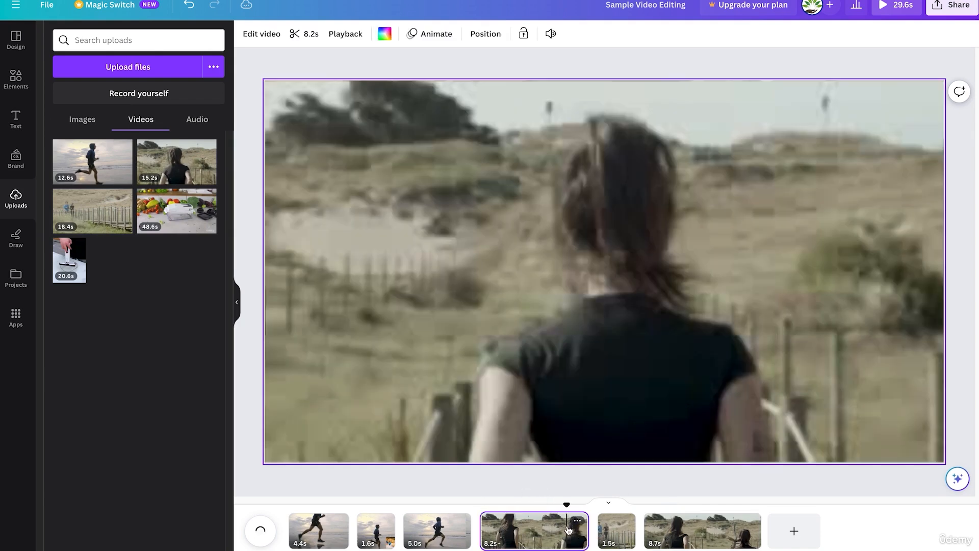
key("space")
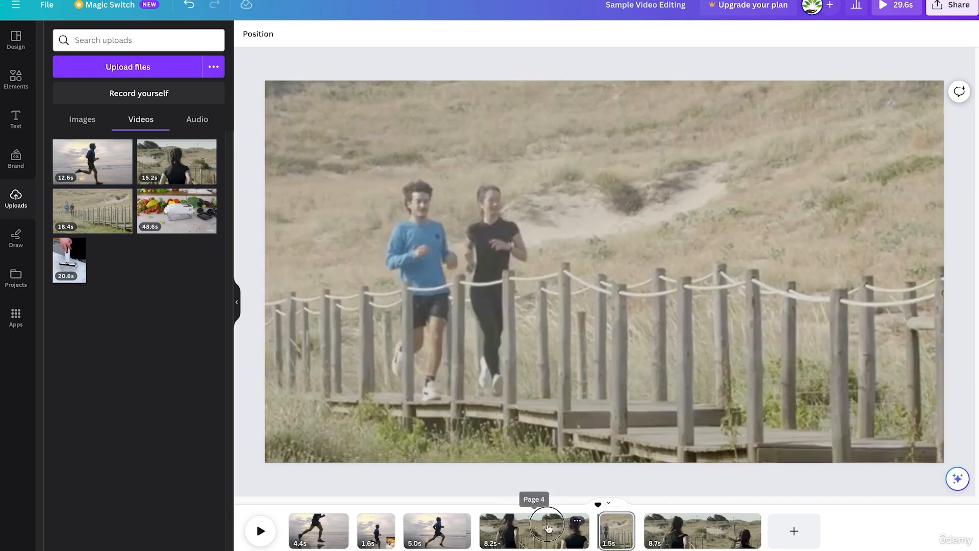
Step: Replay from the middle of the 8.2 s segment through the joggers insert into the 8.7 s segment, pausing at the cuts
left_click(547, 528)
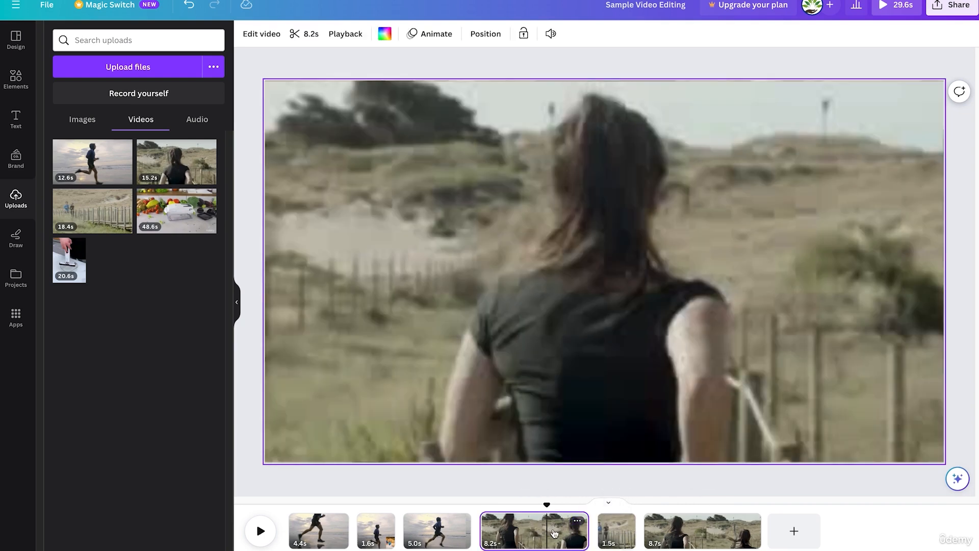
key("space")
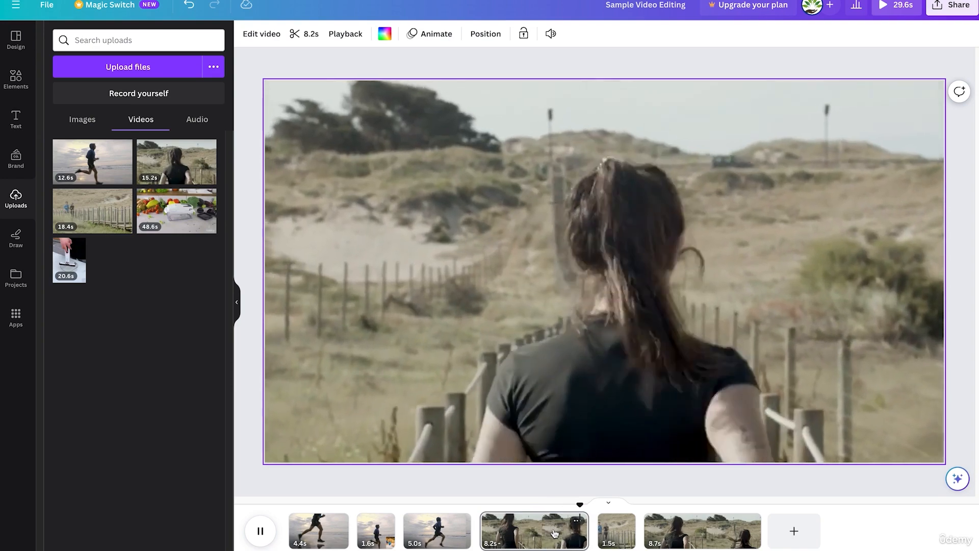
key("space")
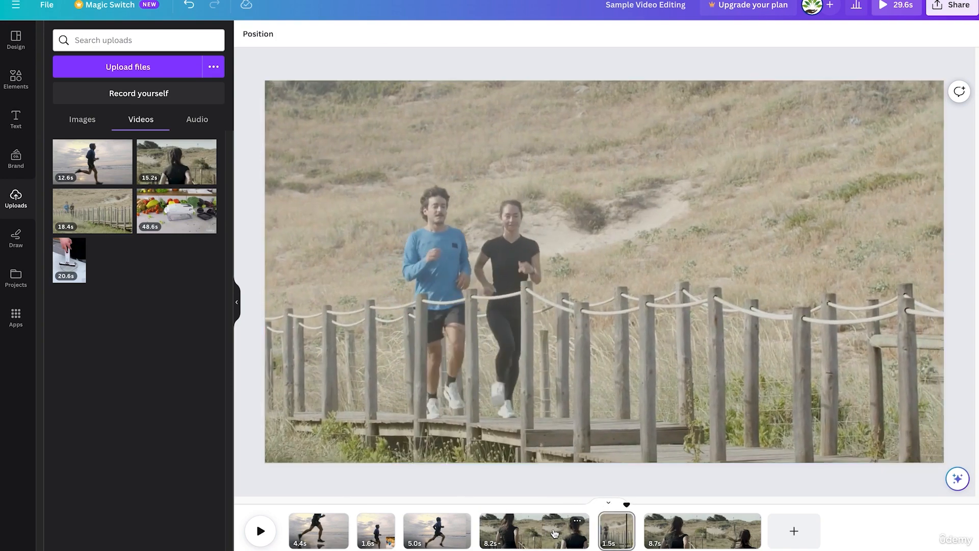
key("space")
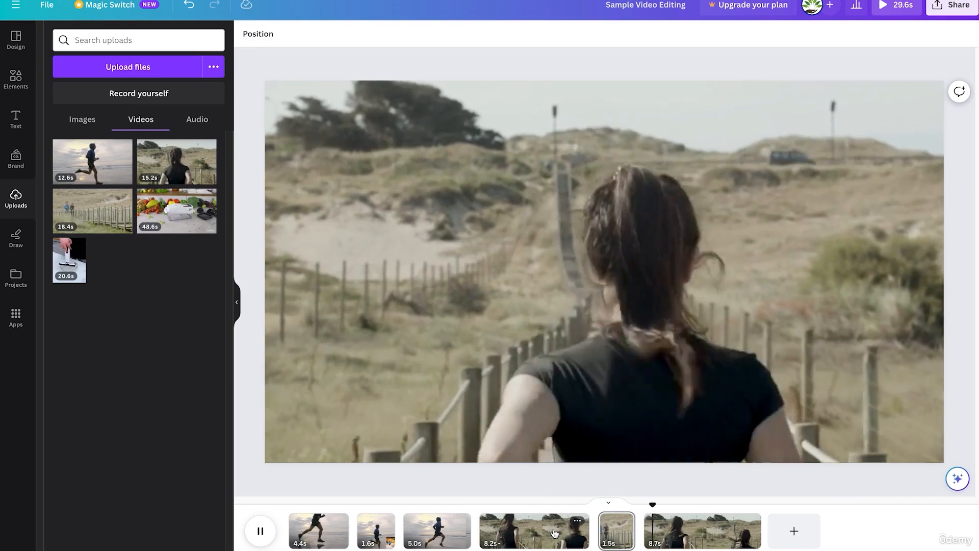
key("space")
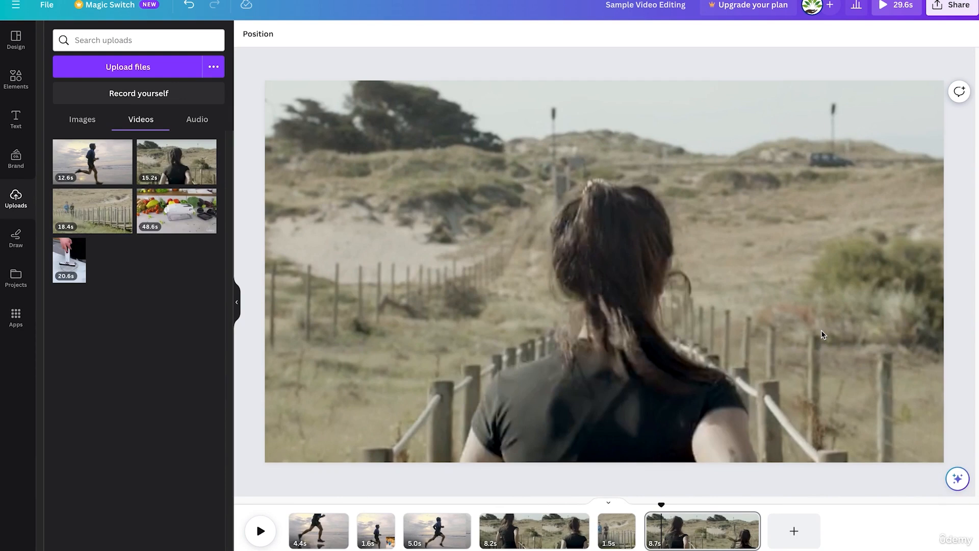
Step: Play the opening beach runner page through the 1.6 s photo segment to review the cuts
left_click(303, 536)
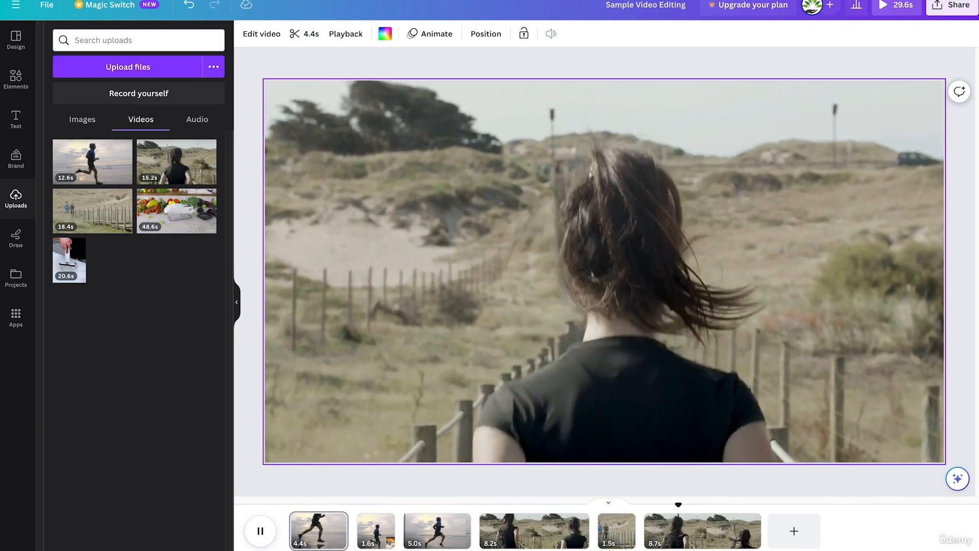
key("space")
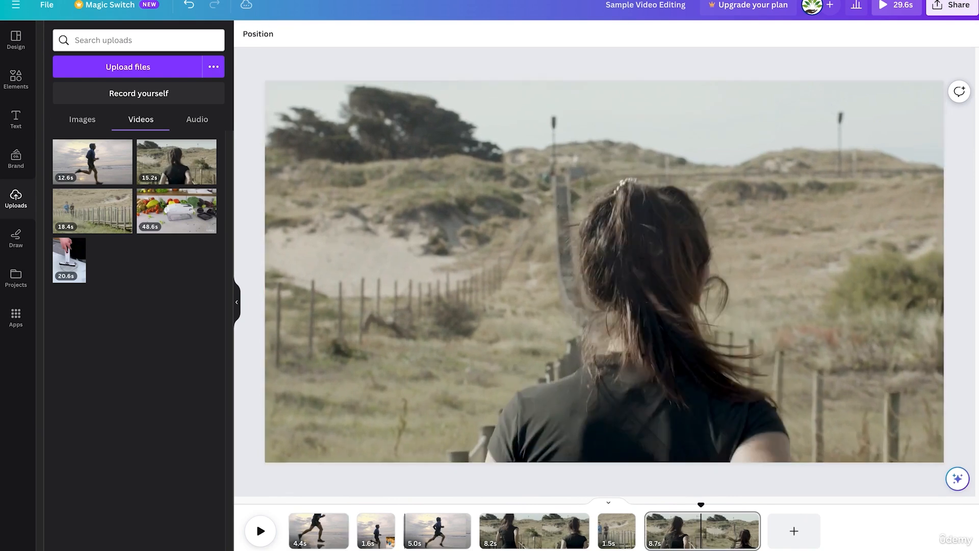
left_click(321, 531)
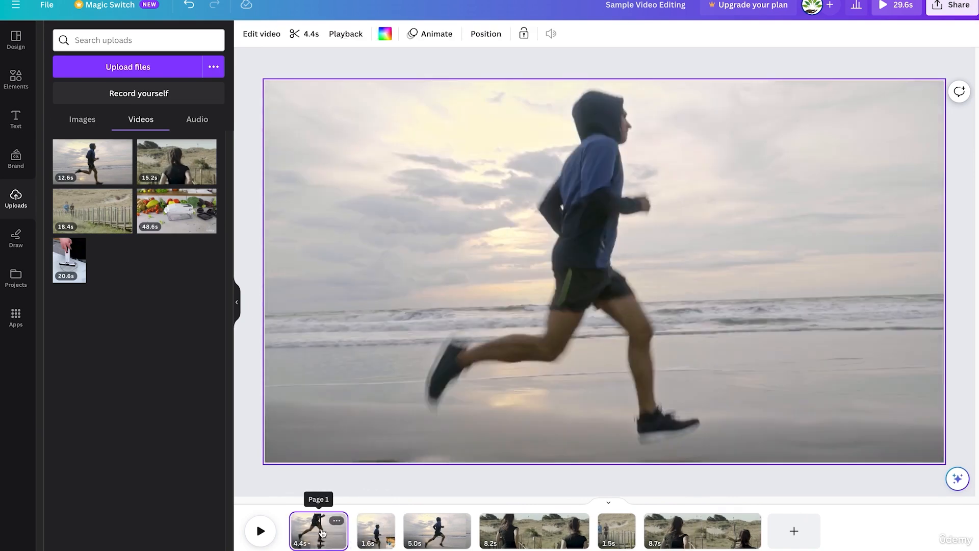
key("space")
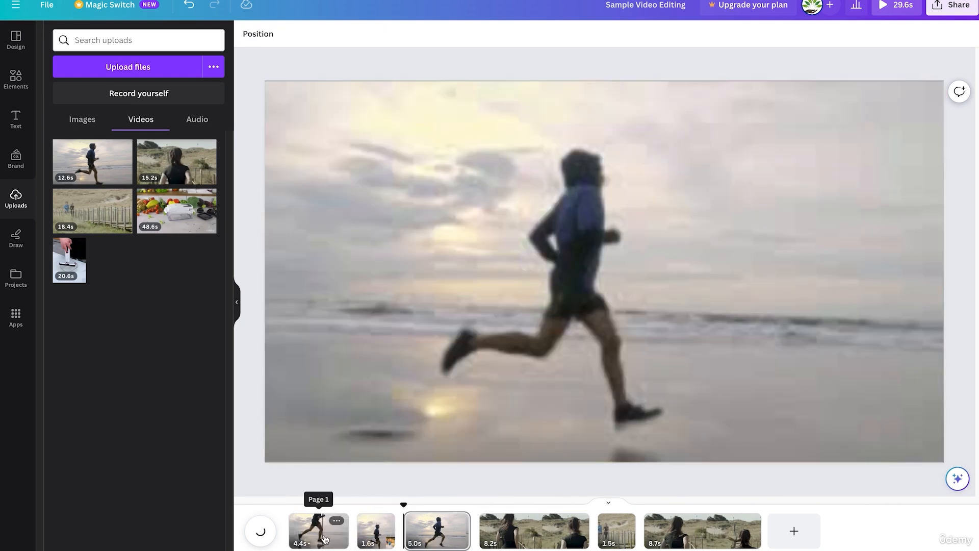
Step: Add a Chop transition between the first and second pages and a Stack transition between the second and third pages
mouse_move(355, 529)
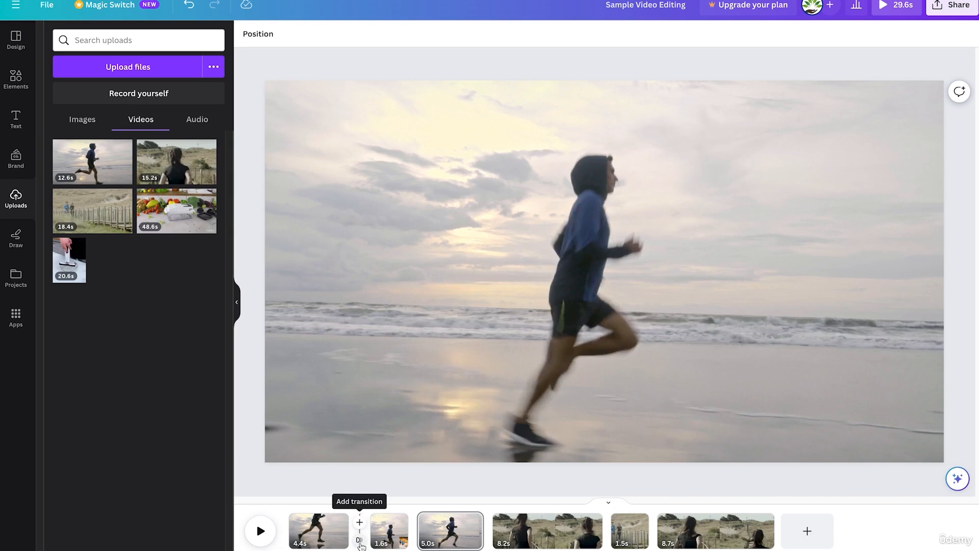
left_click(360, 541)
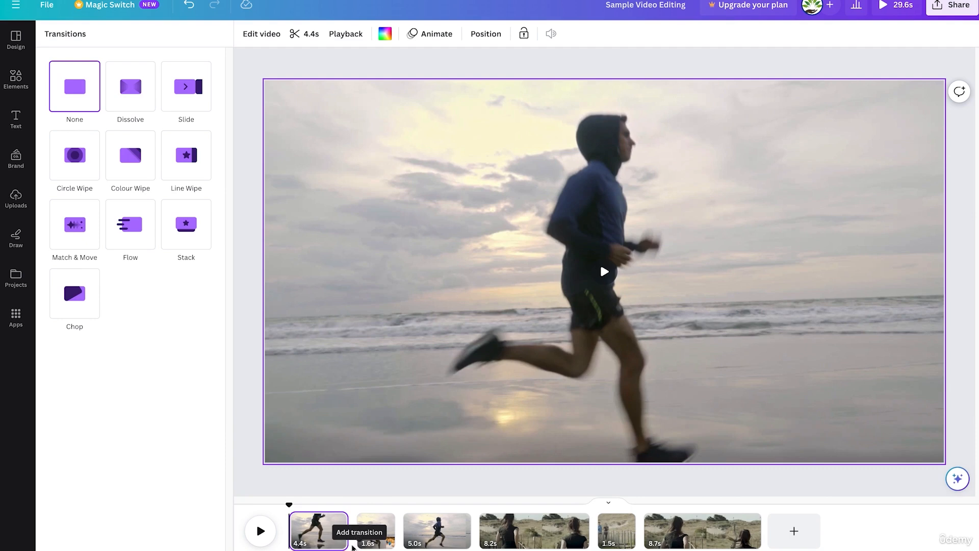
mouse_move(362, 540)
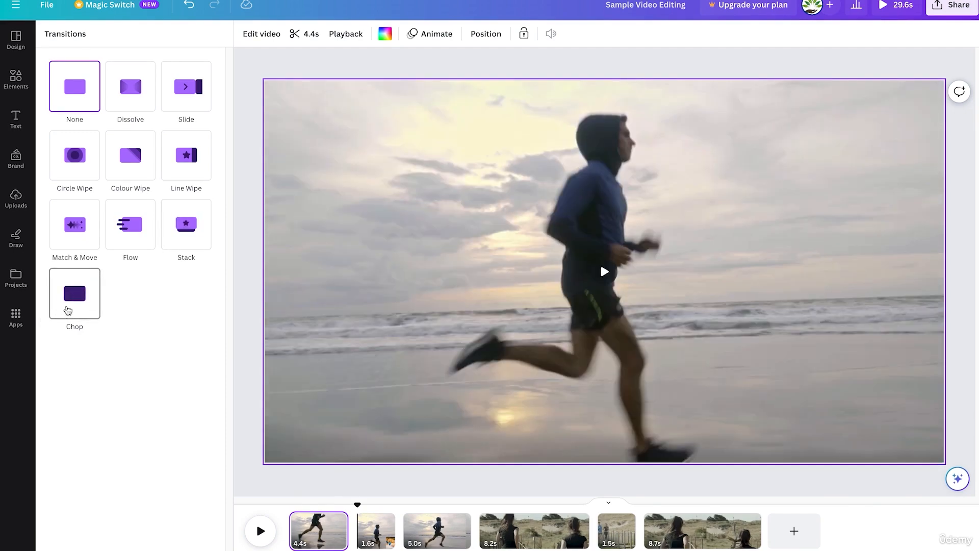
left_click(68, 311)
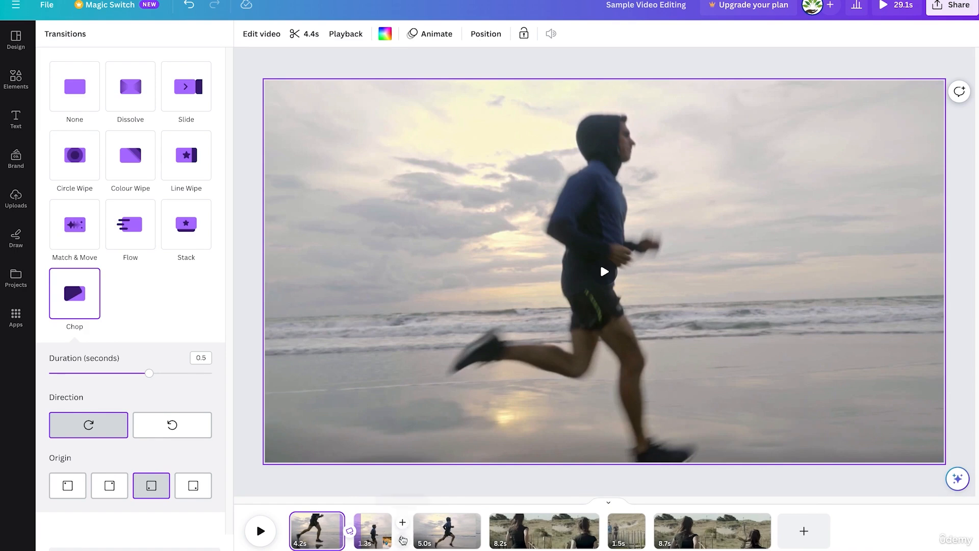
left_click(401, 534)
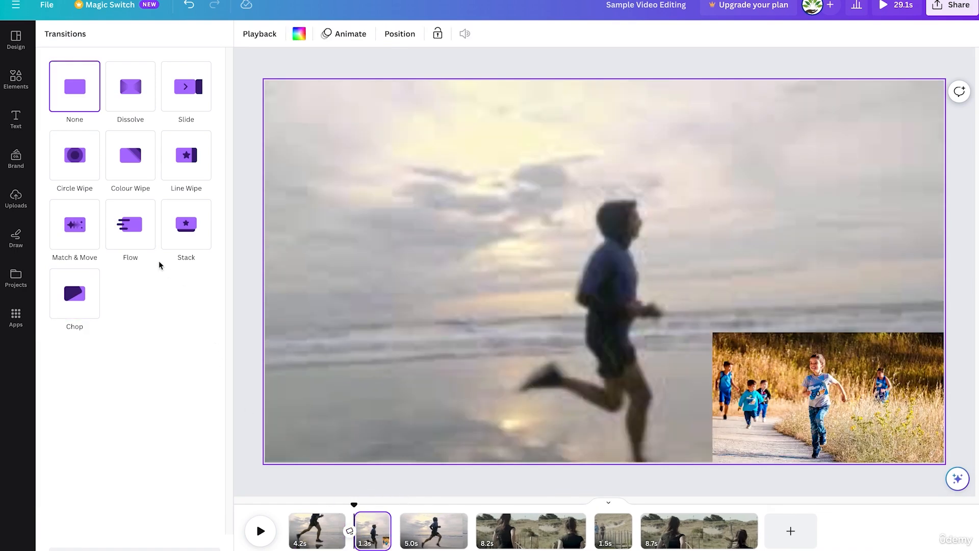
left_click(176, 255)
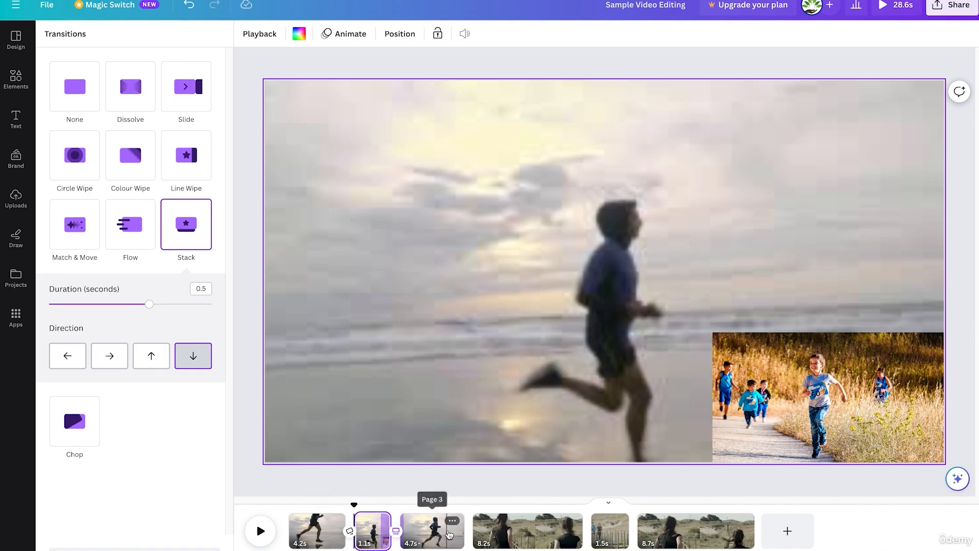
Step: Play from the first page into the third, replaying the joins, to check the Chop and Stack transitions
left_click(335, 516)
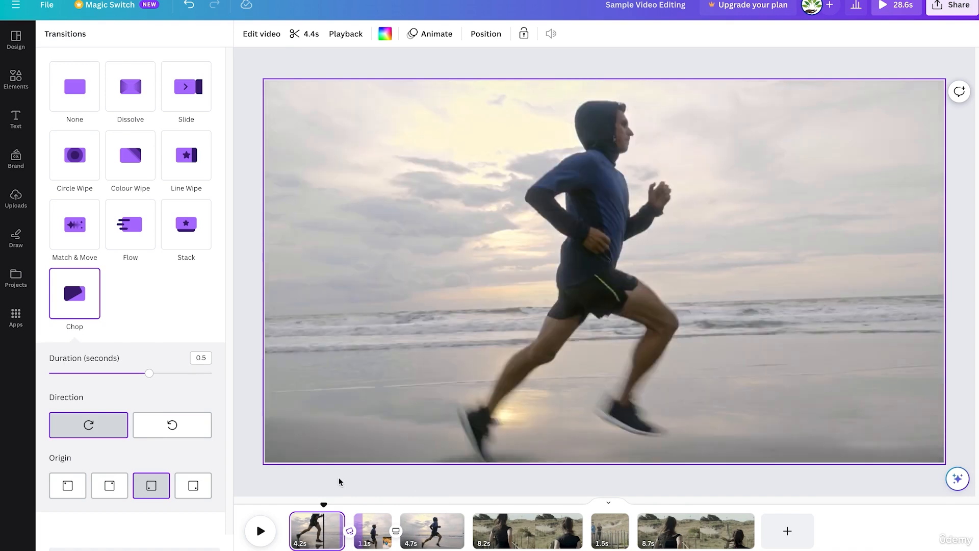
key("space")
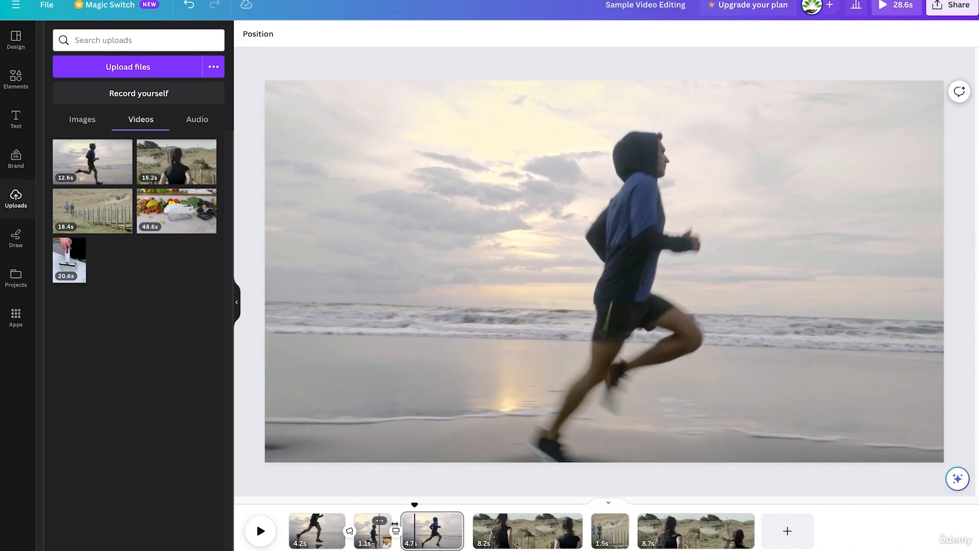
left_click_drag(415, 505, 317, 521)
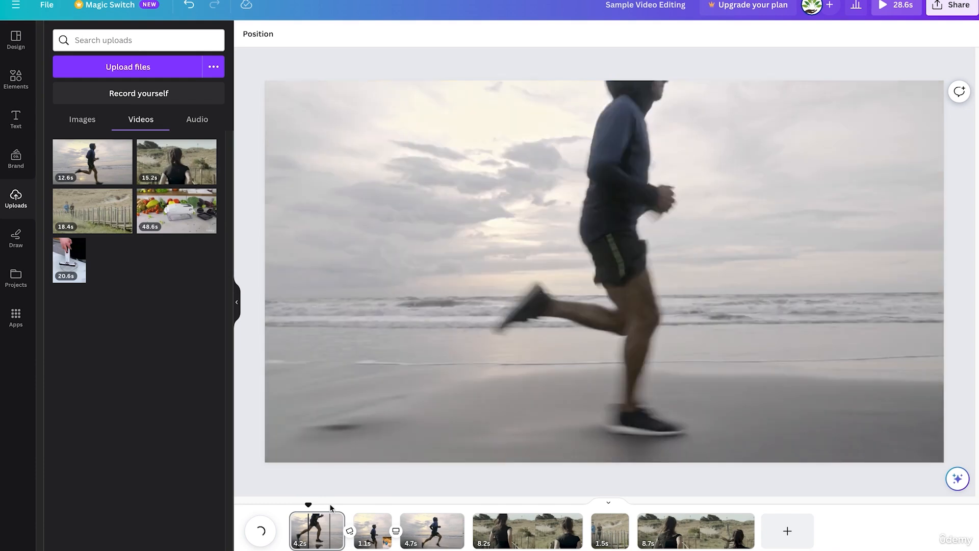
key("space")
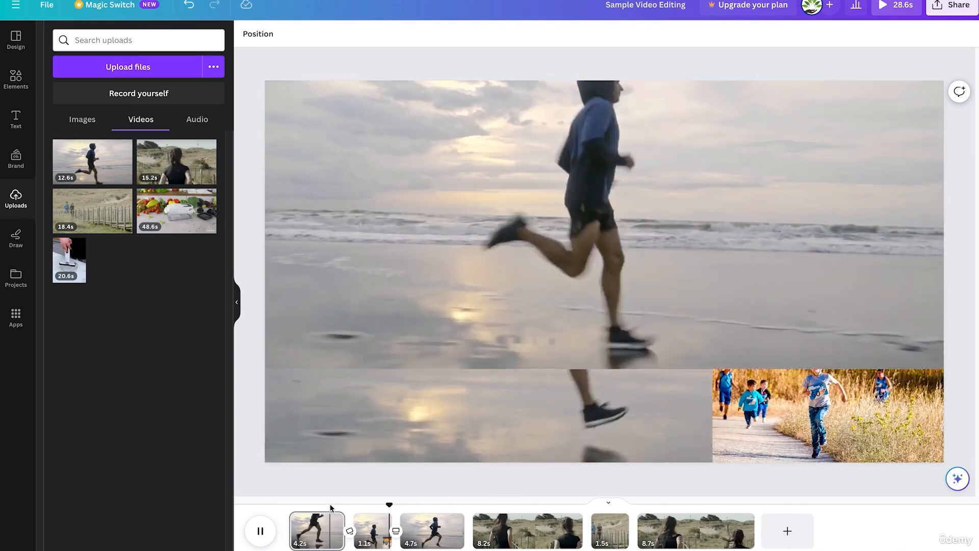
key("space")
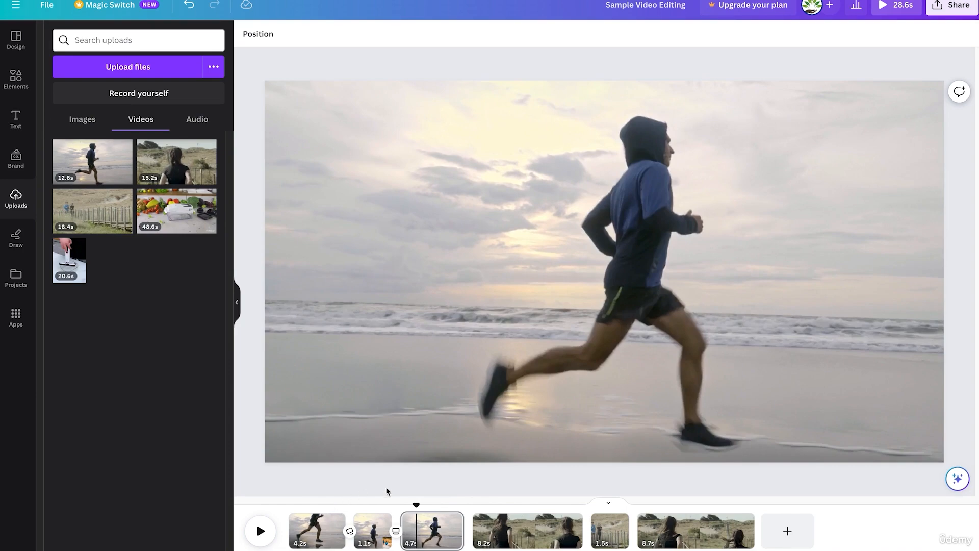
left_click_drag(417, 506, 380, 506)
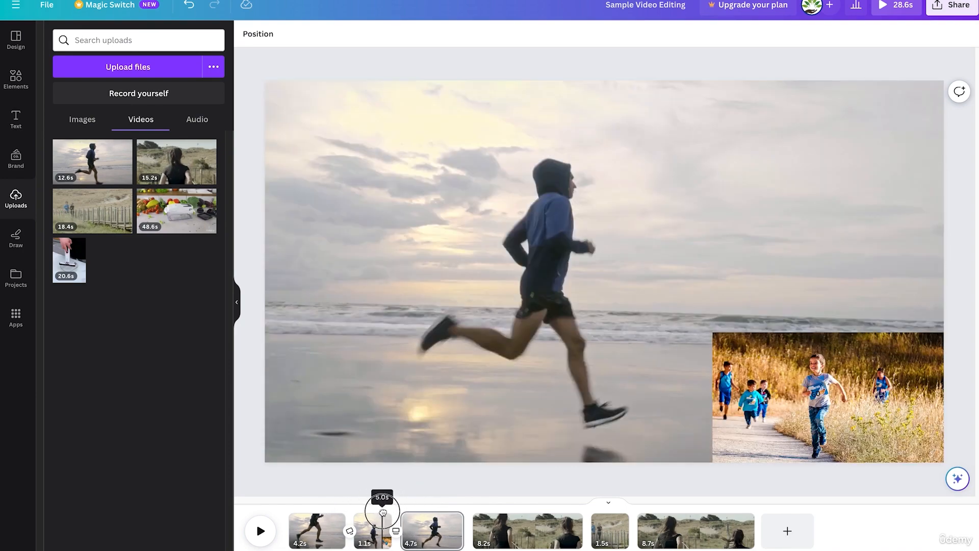
key("space")
key("space")
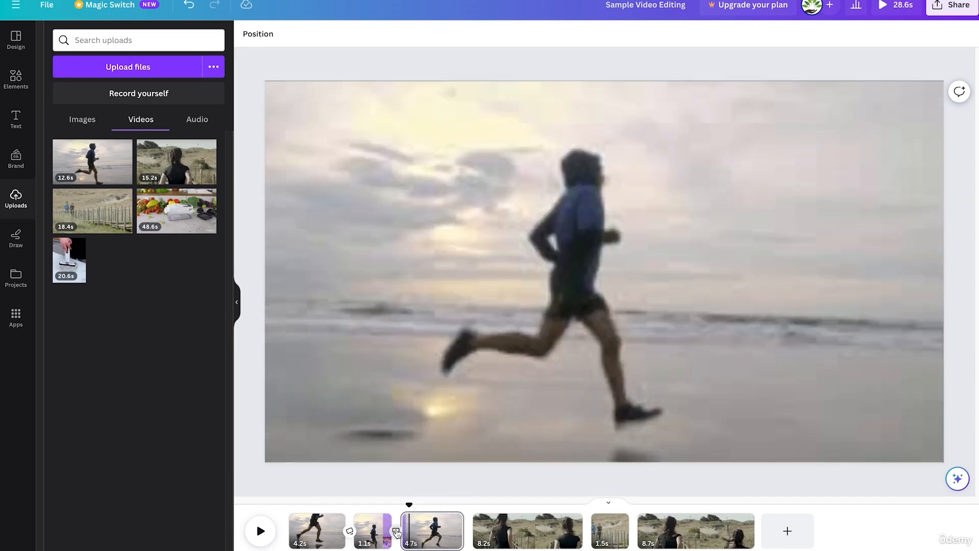
Step: Set the direction of the Stack transition after the second page to left and preview it
left_click(397, 533)
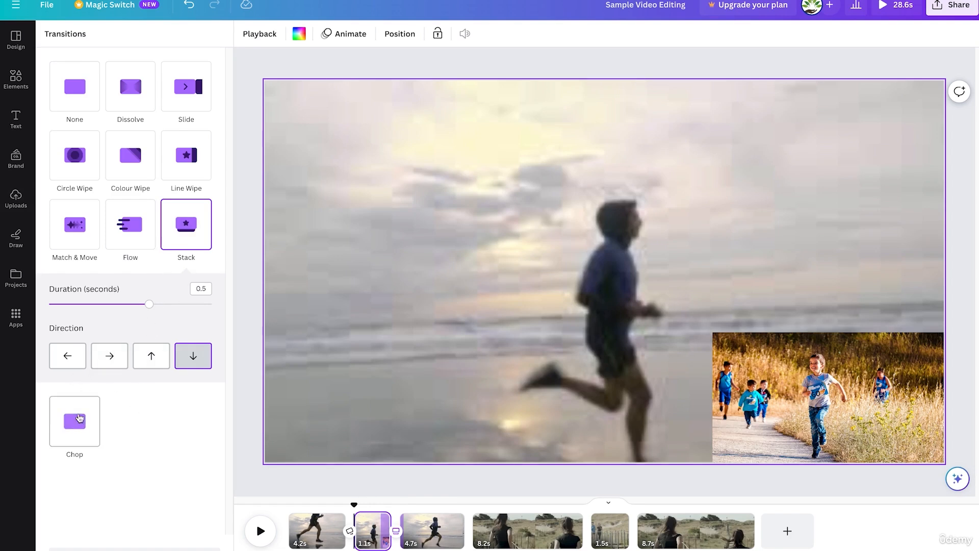
left_click(70, 355)
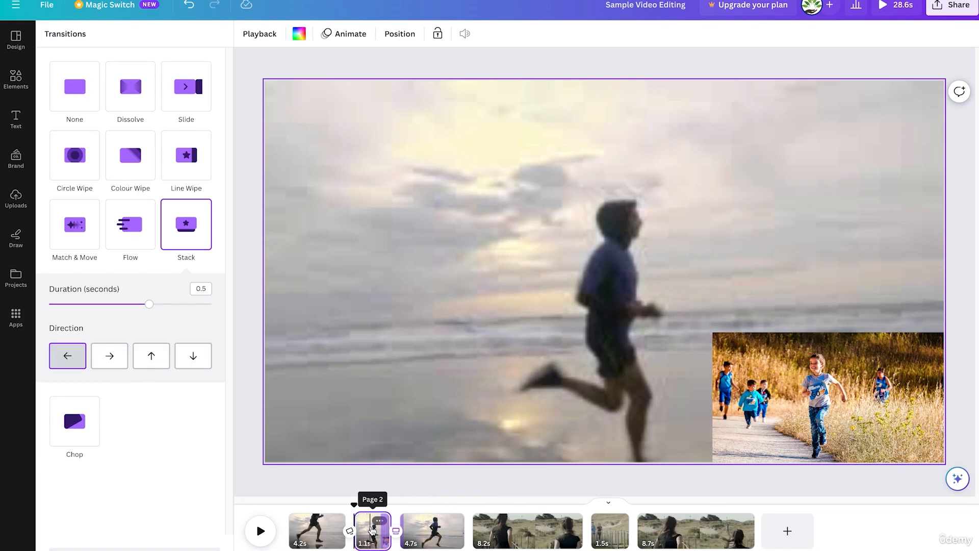
left_click(371, 532)
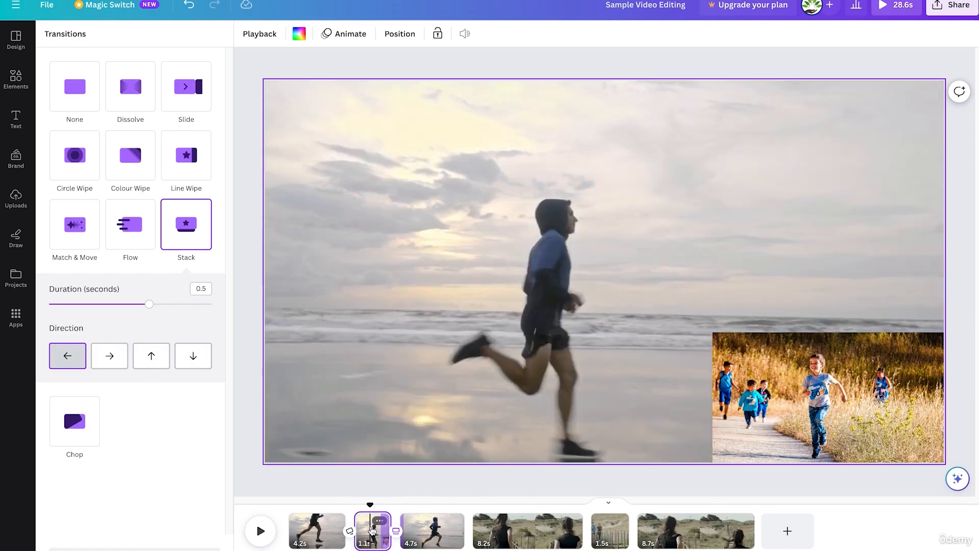
key("space")
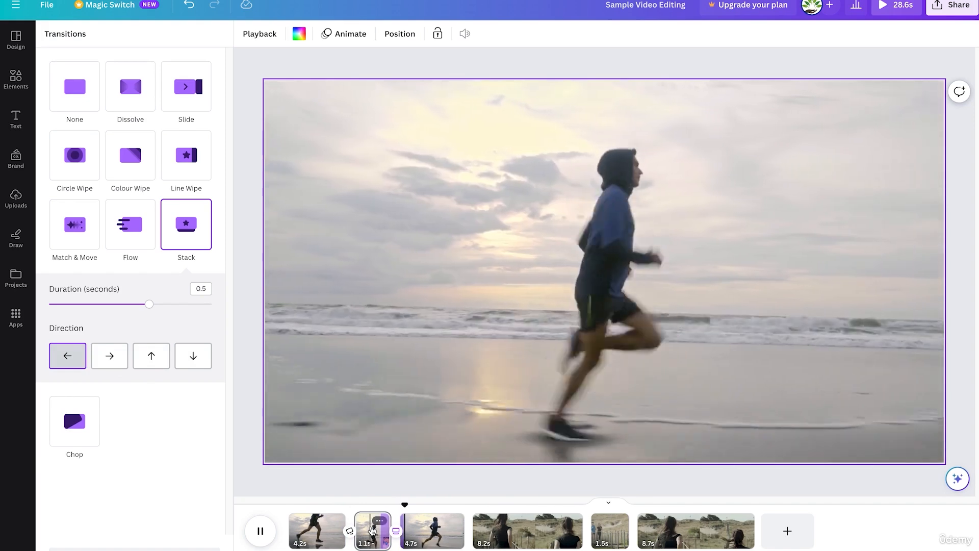
key("space")
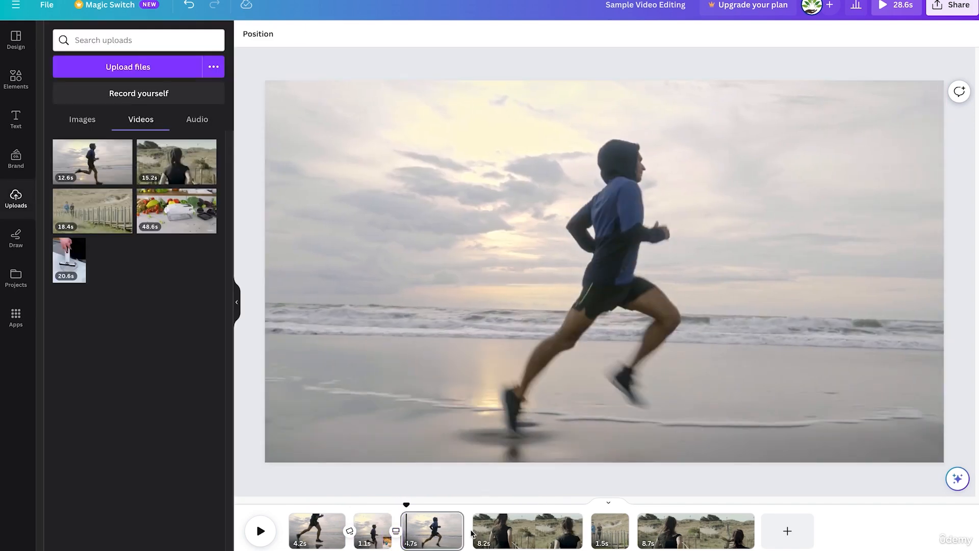
Step: Add a Slide transition between the third page and the ponytailed woman's page, with direction right and a 0.5 s duration
mouse_move(475, 530)
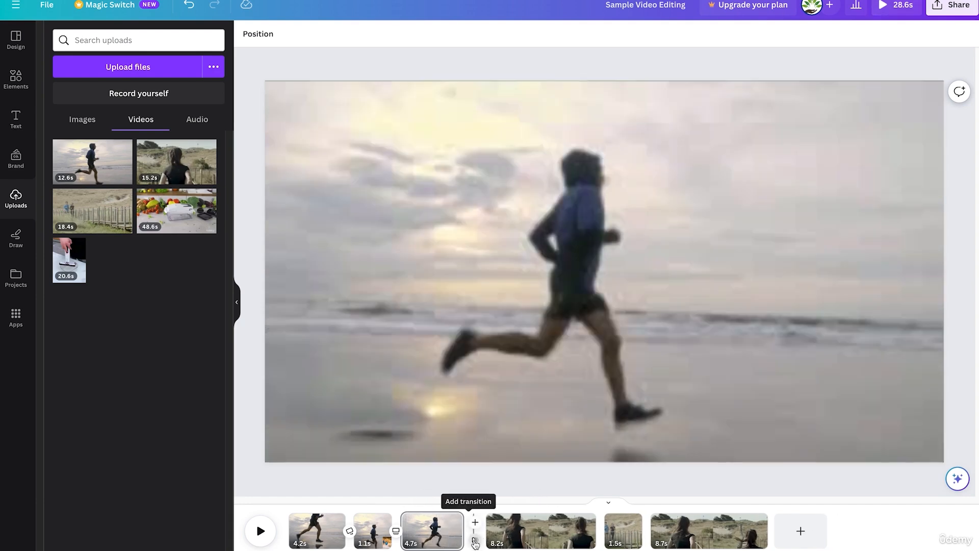
left_click(475, 542)
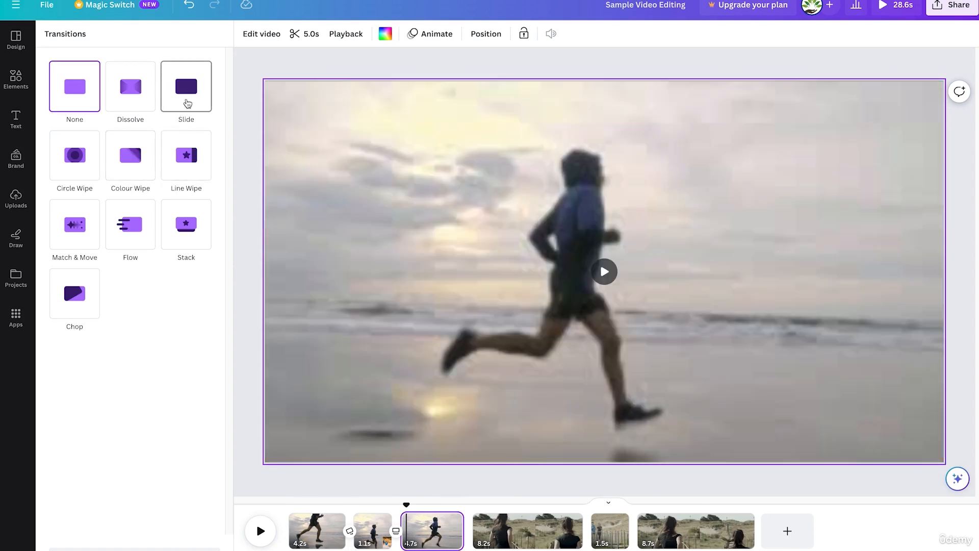
left_click(186, 94)
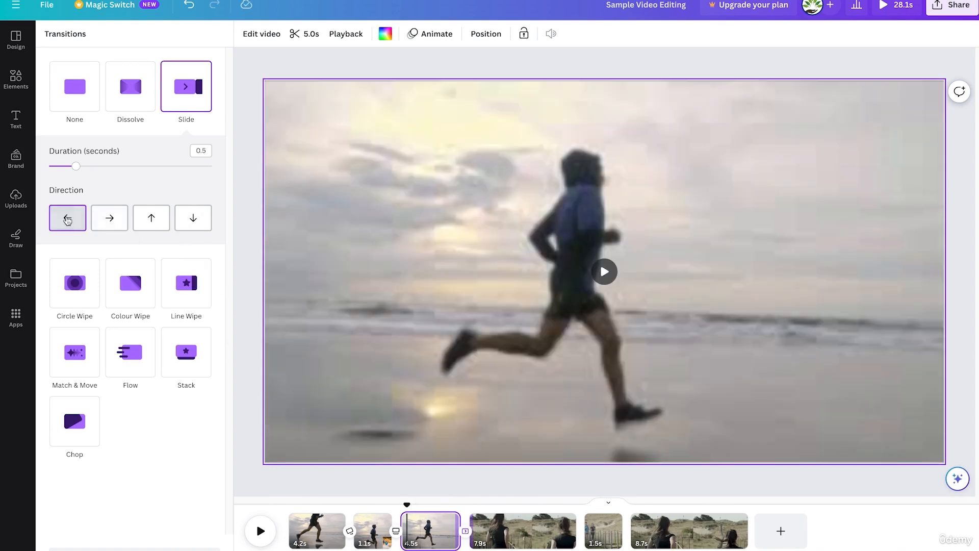
left_click(102, 218)
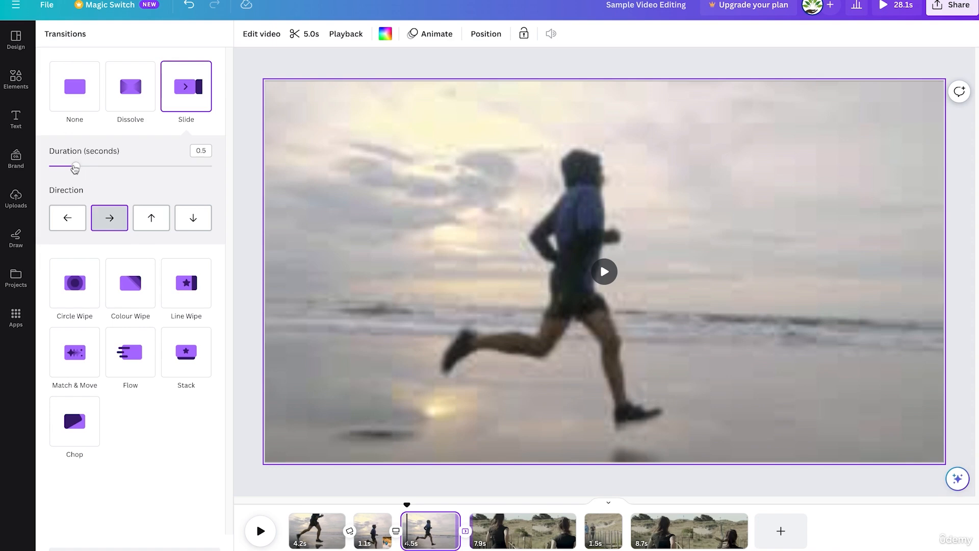
mouse_move(73, 166)
left_mouse_down()
mouse_move(61, 164)
mouse_move(91, 172)
mouse_move(77, 172)
left_mouse_up()
Step: Play from the third page into the ponytailed woman's page to check the Slide transition, and return to the third page
left_click(429, 522)
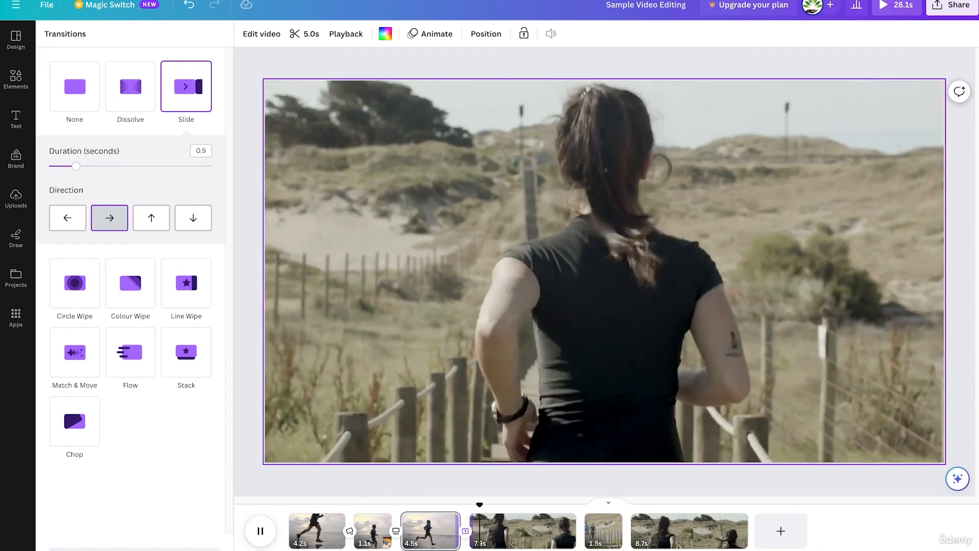
key("space")
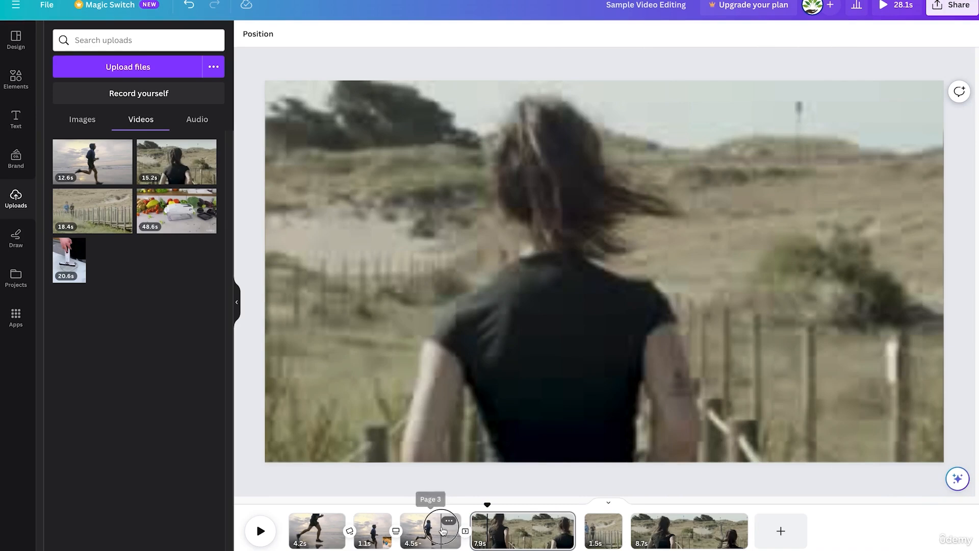
left_click(444, 531)
mouse_move(462, 516)
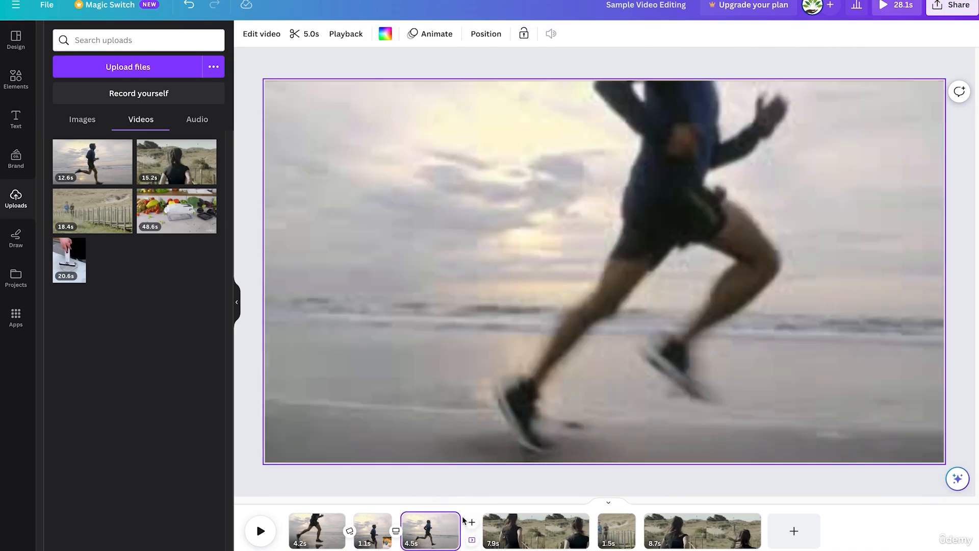